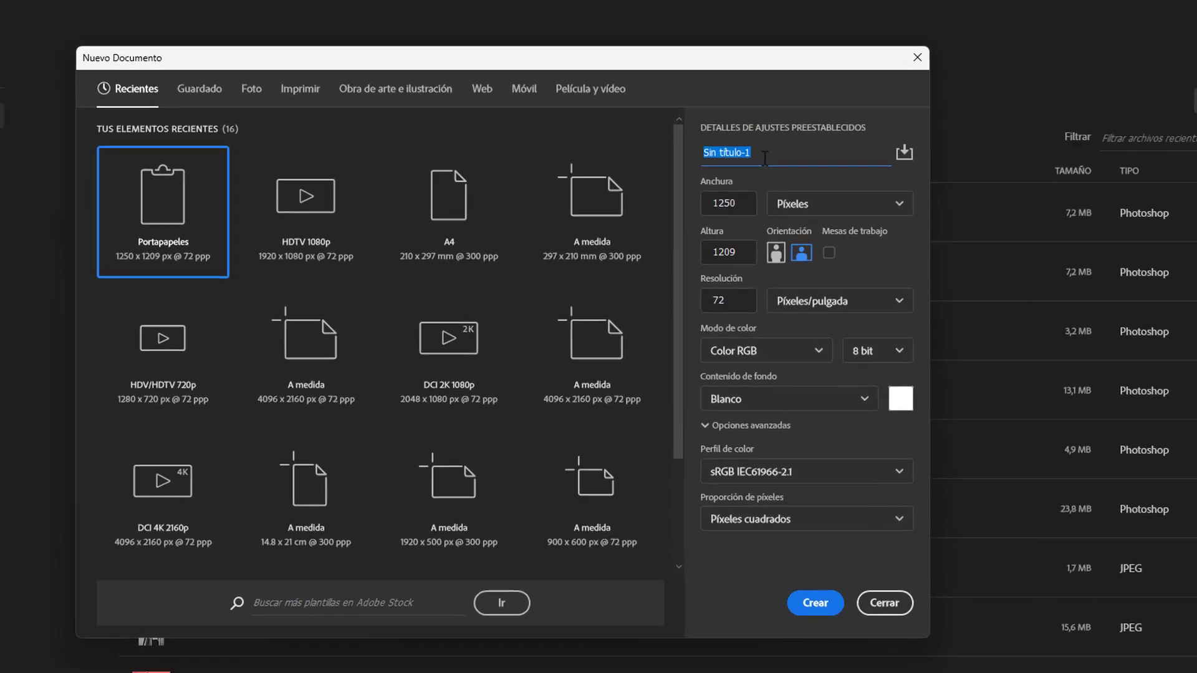
Step: Create a new document named "Pincel 3D" from the A4 print preset in landscape orientation, 297 x 210 mm at 300 ppi
text(Pincel 3D)
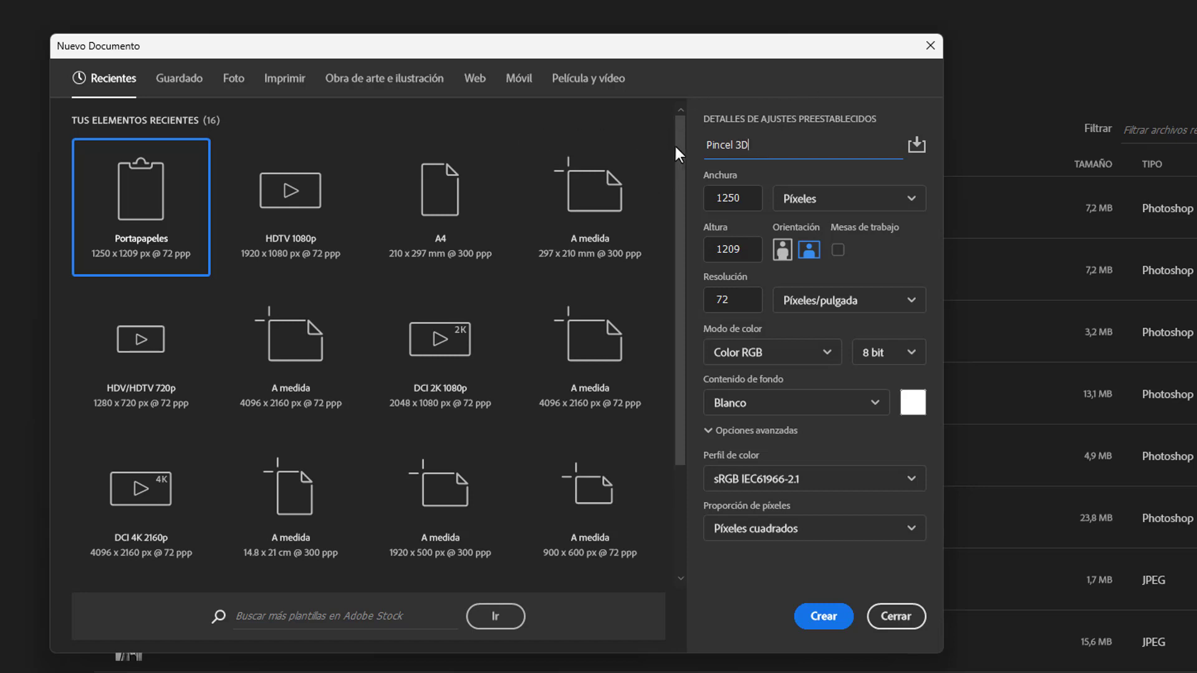
click(273, 75)
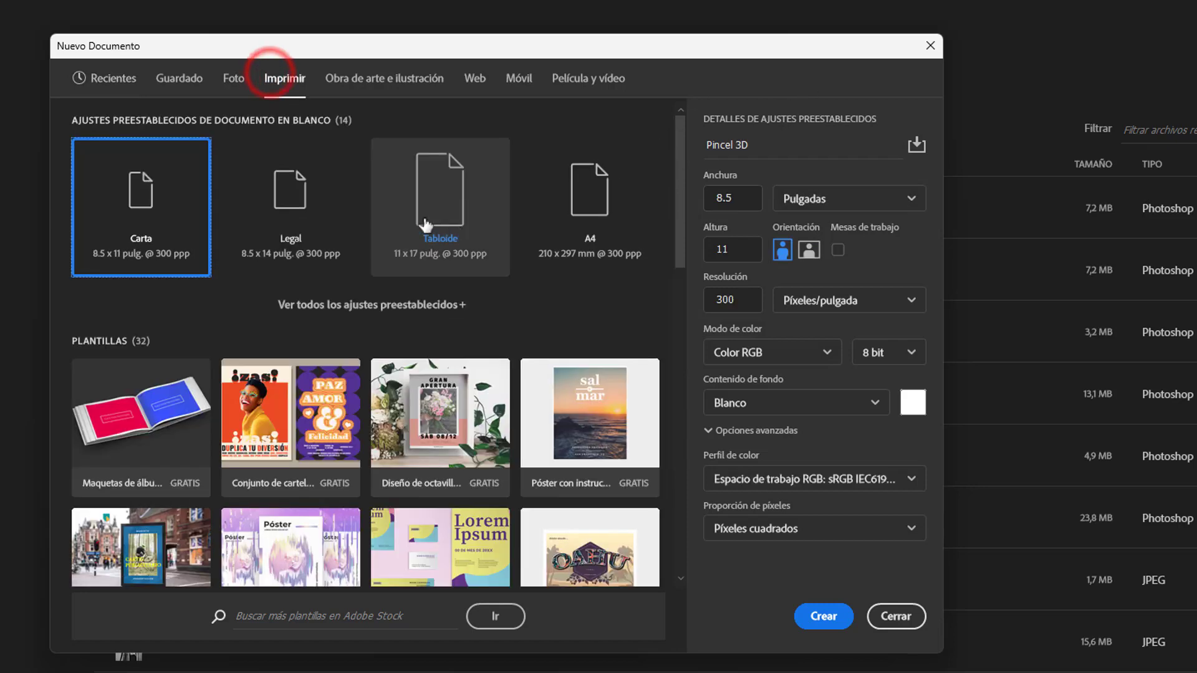
click(573, 211)
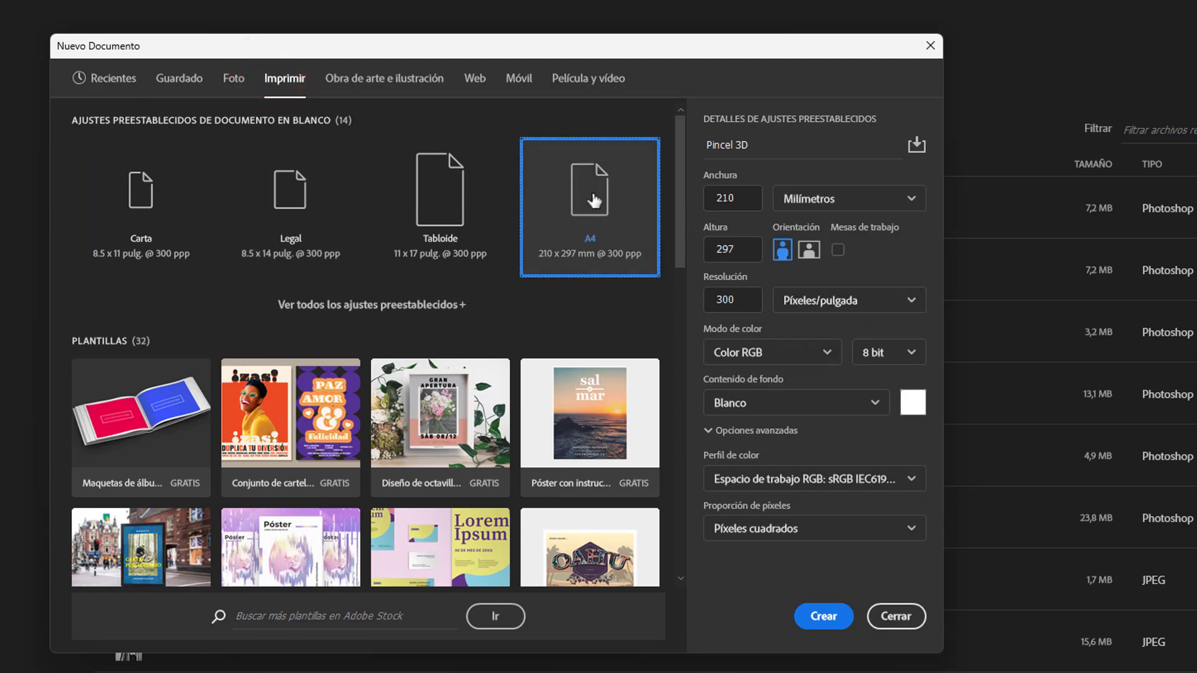
click(803, 250)
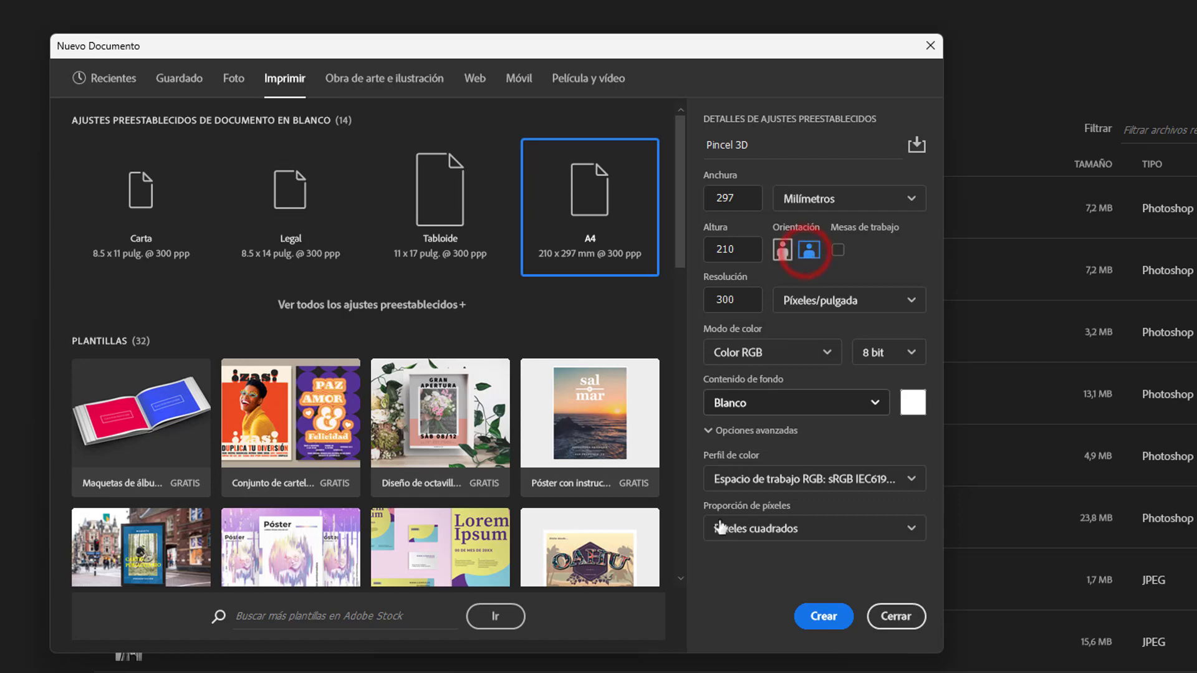
click(824, 616)
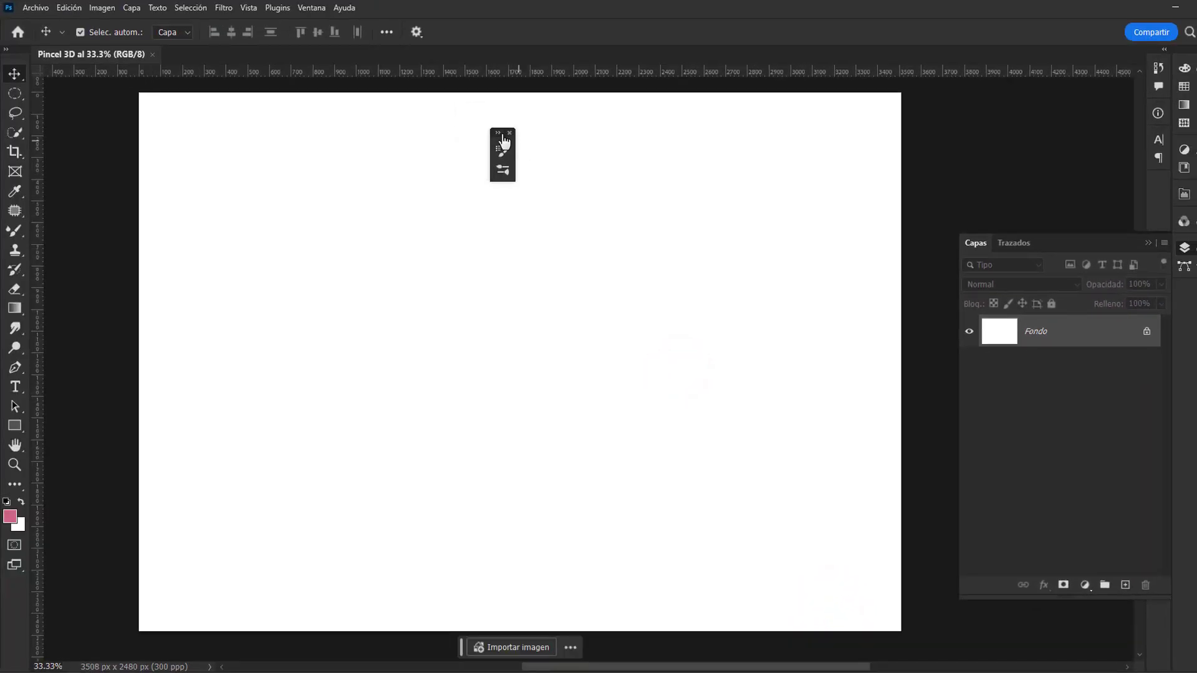
Step: Go through the tools grouped with the Brush, from Pincel to Sustitución de color, and end on the Mixer Brush (Pincel mezclador)
mouse_move(743, 332)
mouse_down()
mouse_move(734, 319)
mouse_move(737, 338)
mouse_up()
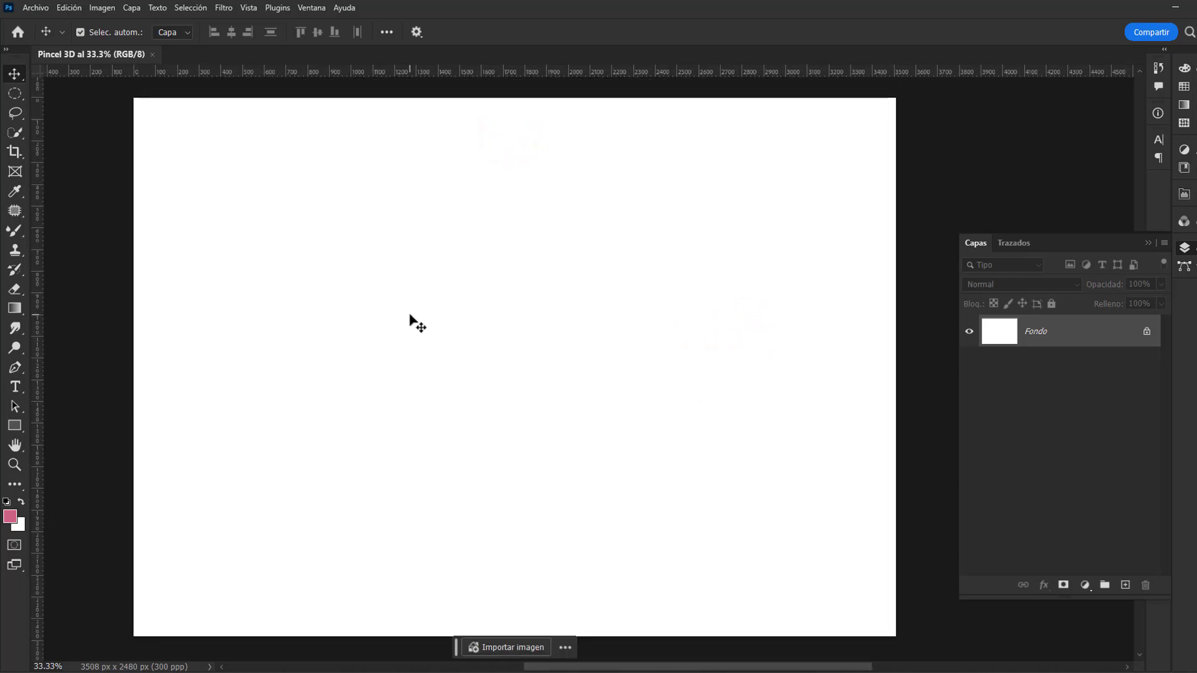
key(b)
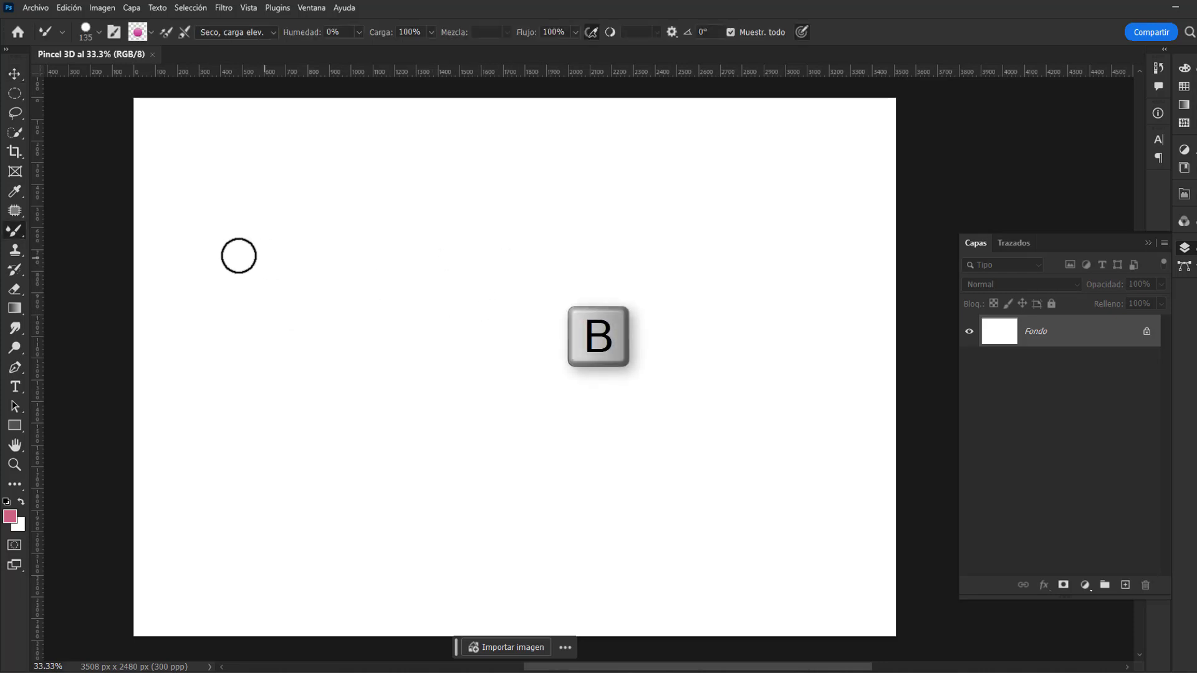
click(13, 231)
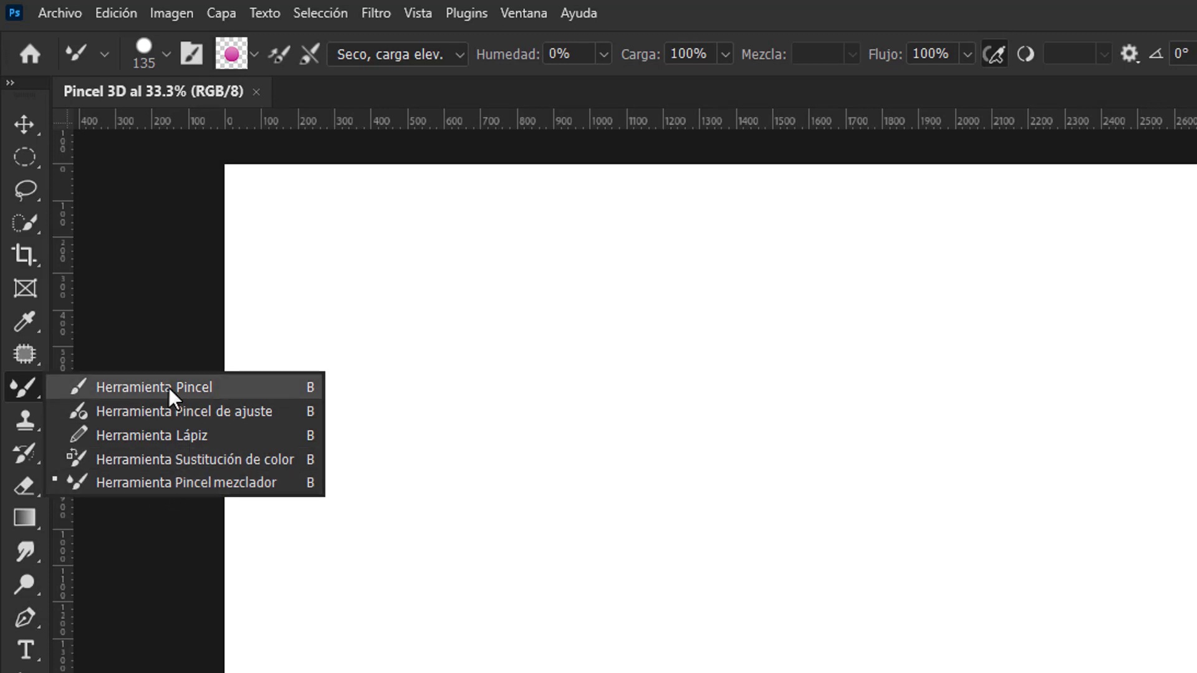
key(shift+b)
key(shift+b)
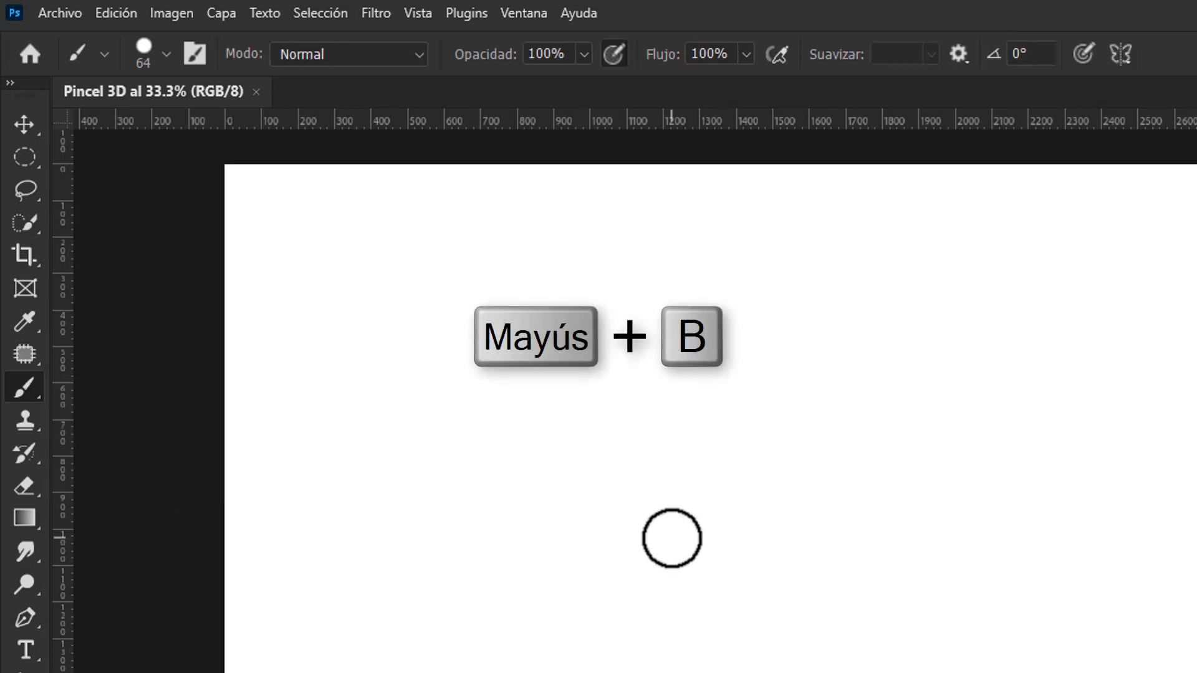
key(shift+b)
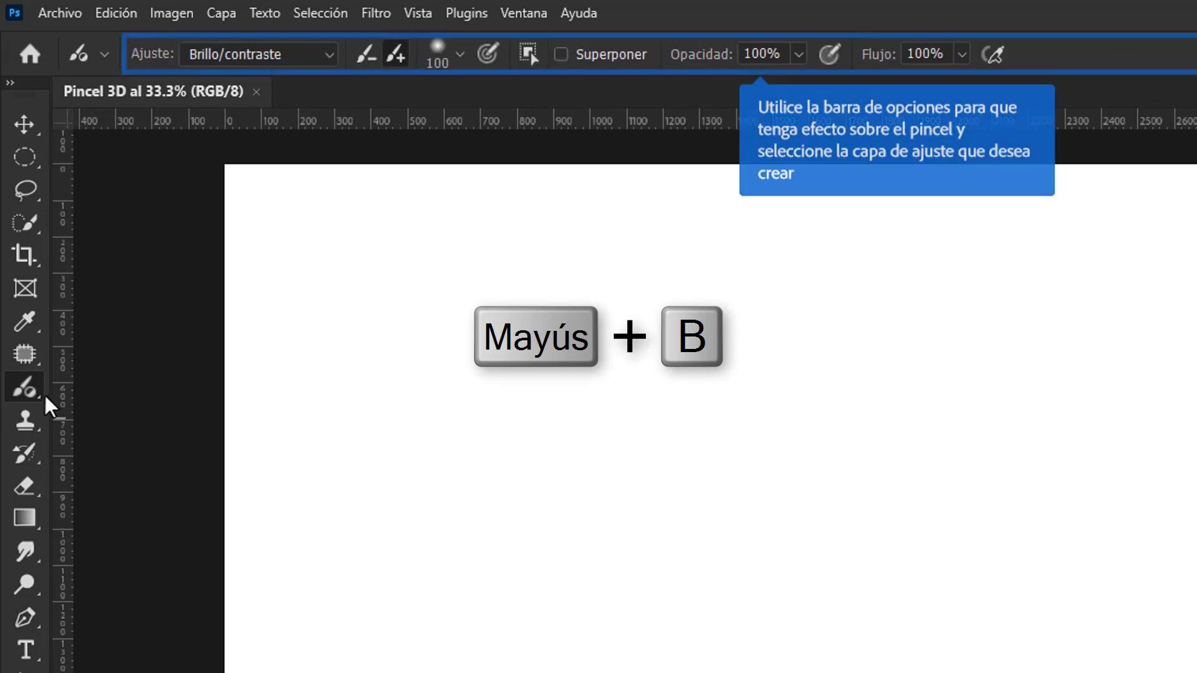
key(shift+b)
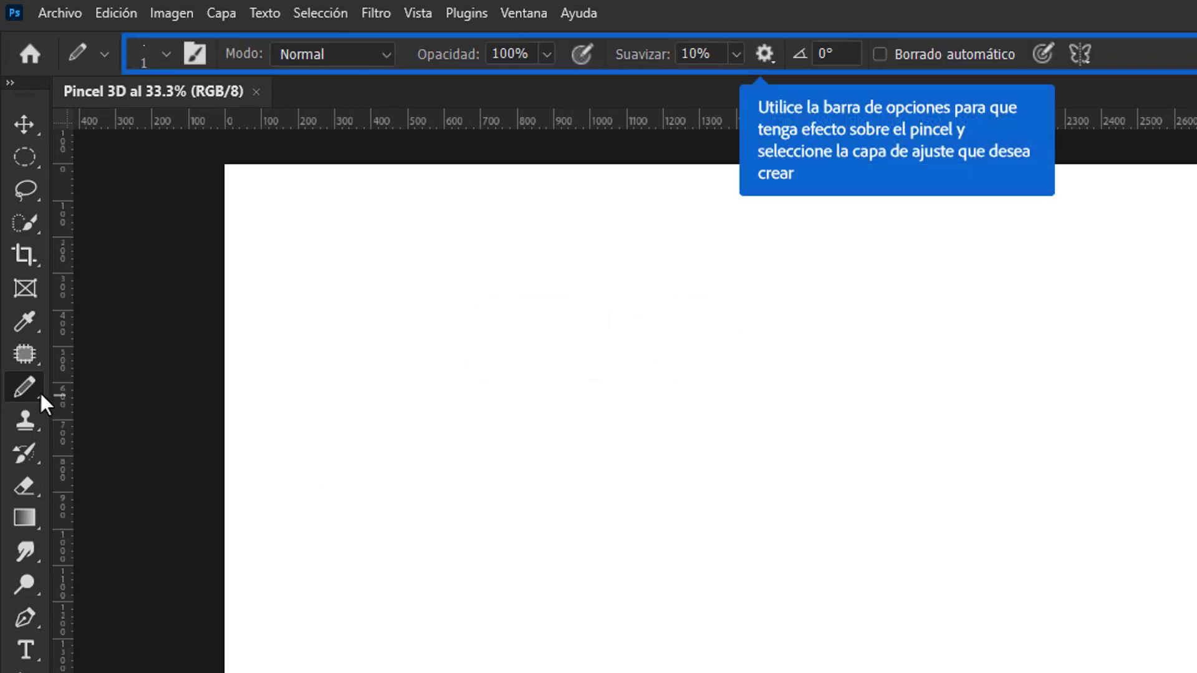
key(shift+b)
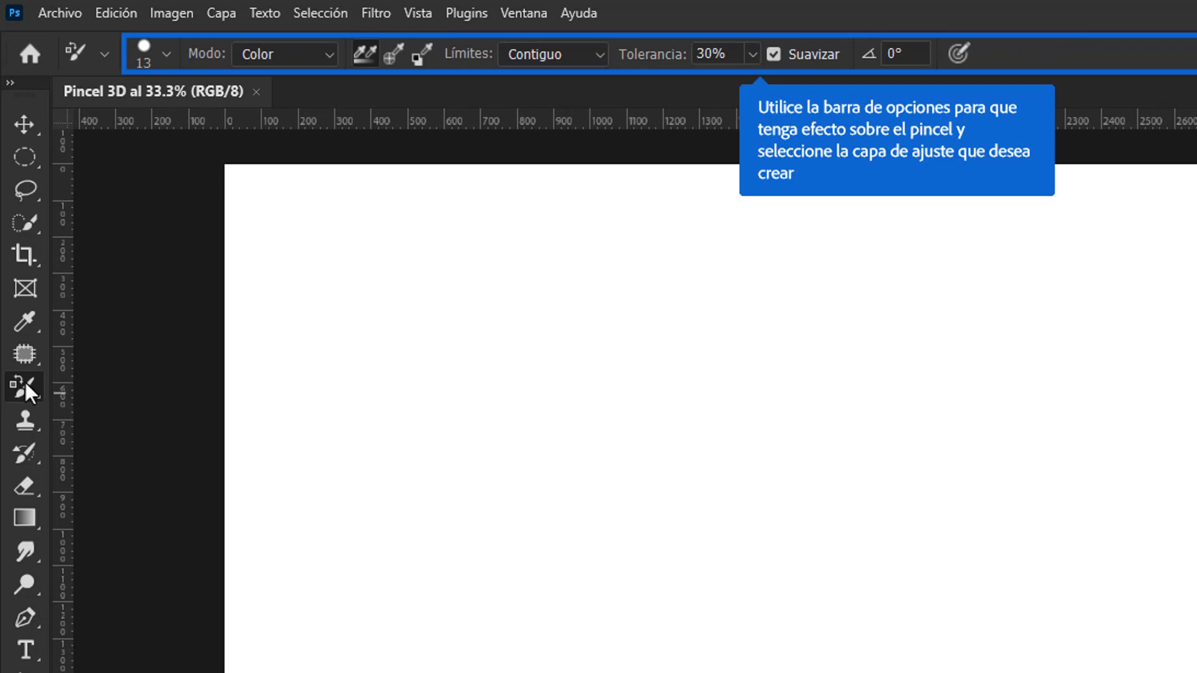
key(shift+b)
right_click(29, 391)
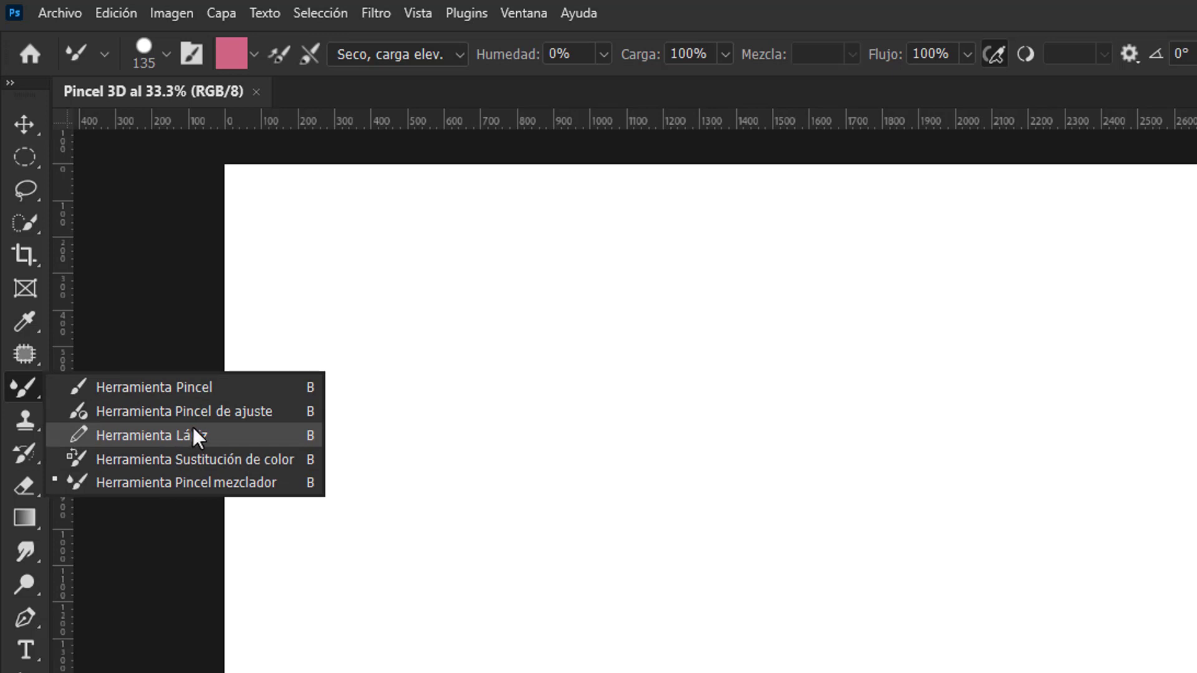
click(32, 391)
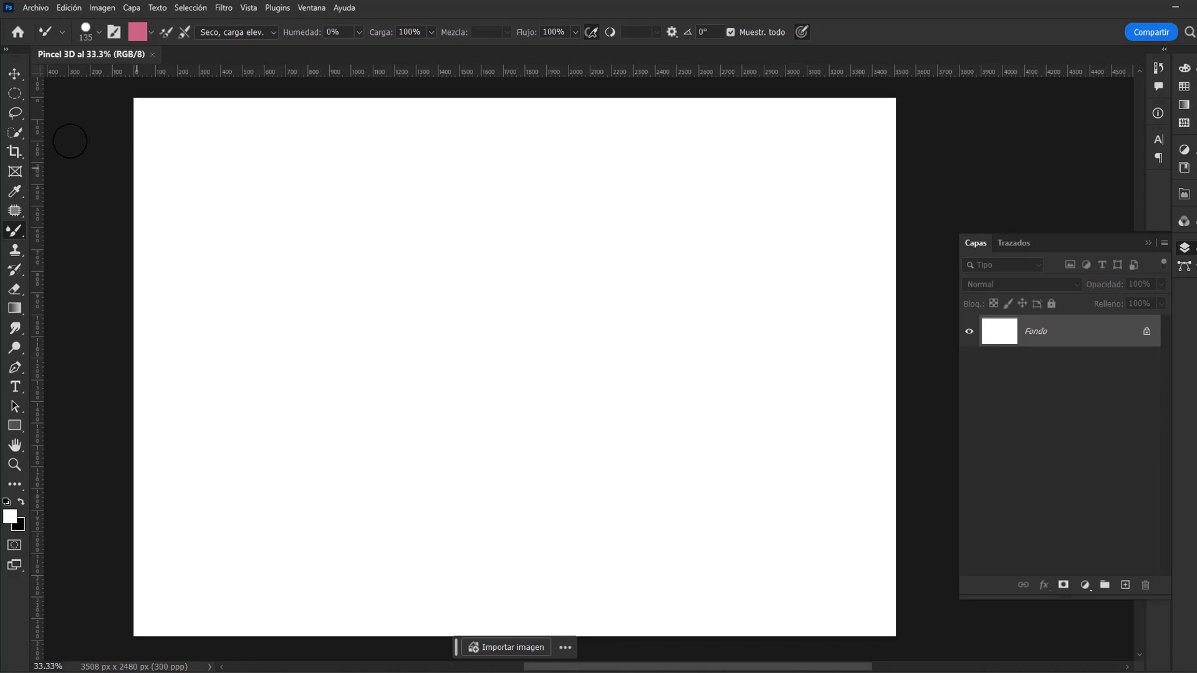
Step: Make a circular selection about 220 px in diameter on the upper part of the canvas with the Elliptical Marquee tool
key(l)
click(20, 92)
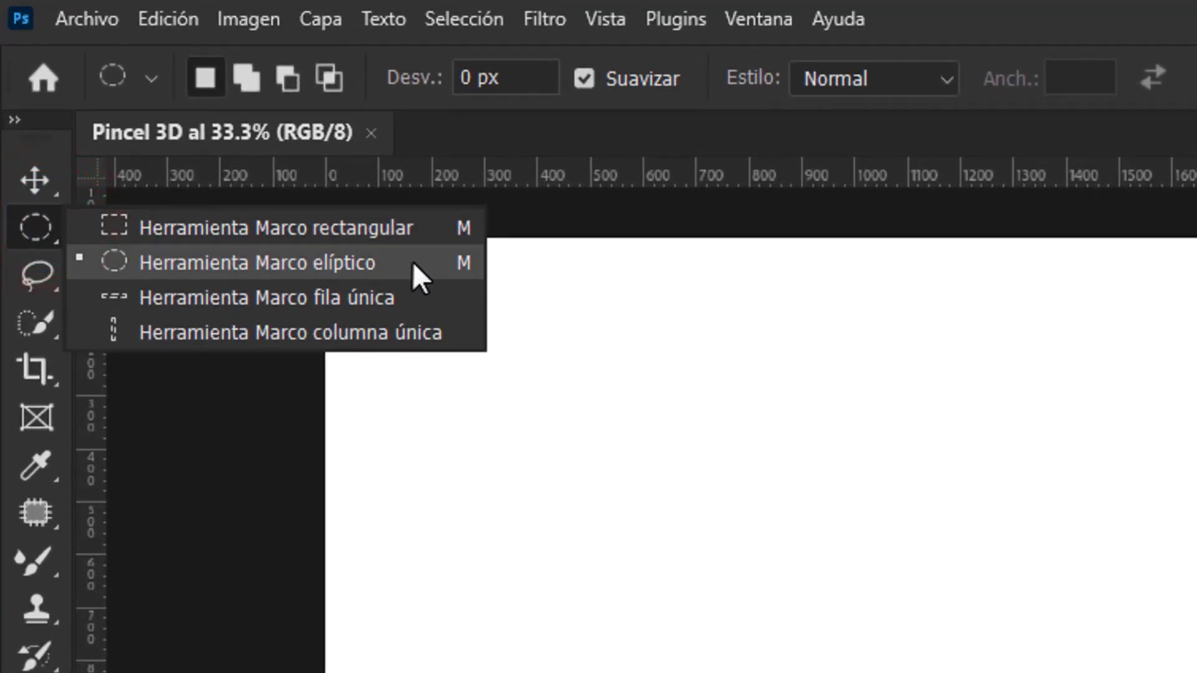
click(403, 262)
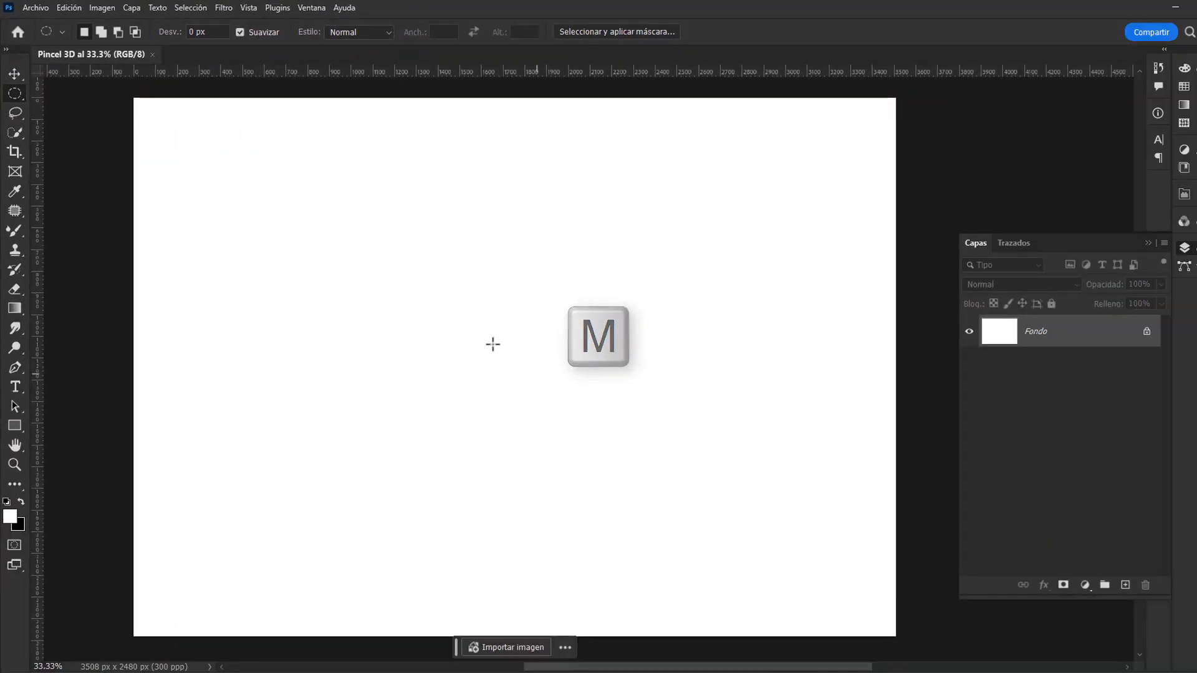
drag(417, 269, 471, 315)
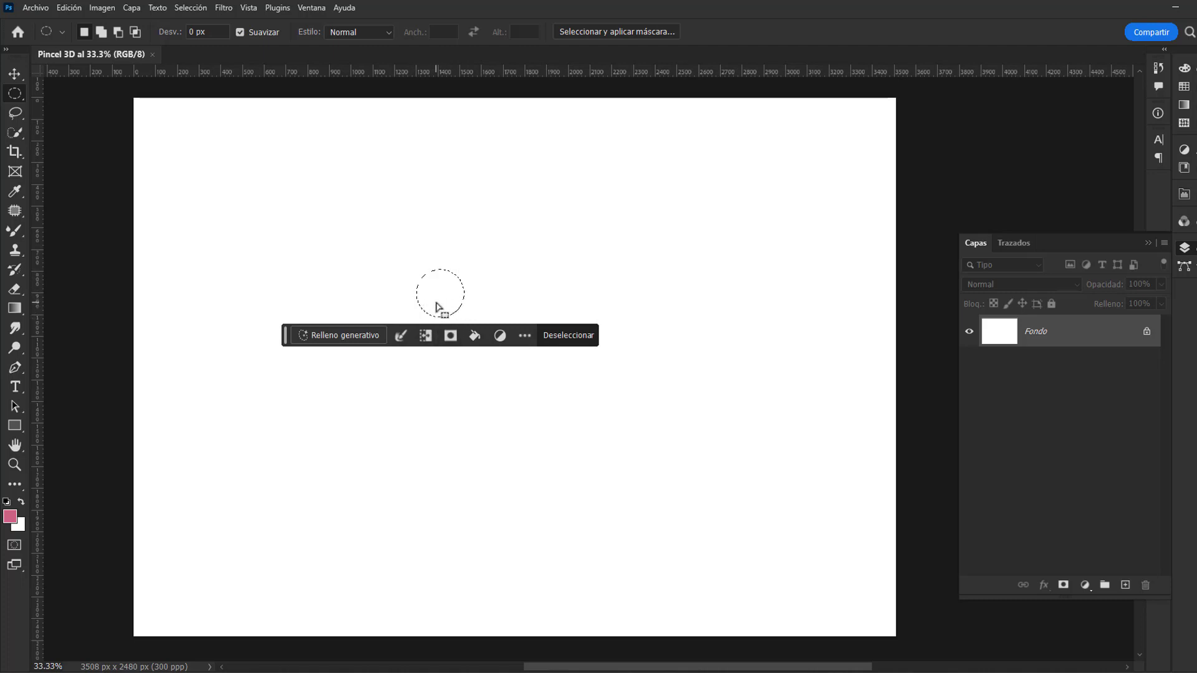
Step: Browse the gradient presets from the Rojos and Naranjas groups down to Pasteles and Neutros
click(1187, 105)
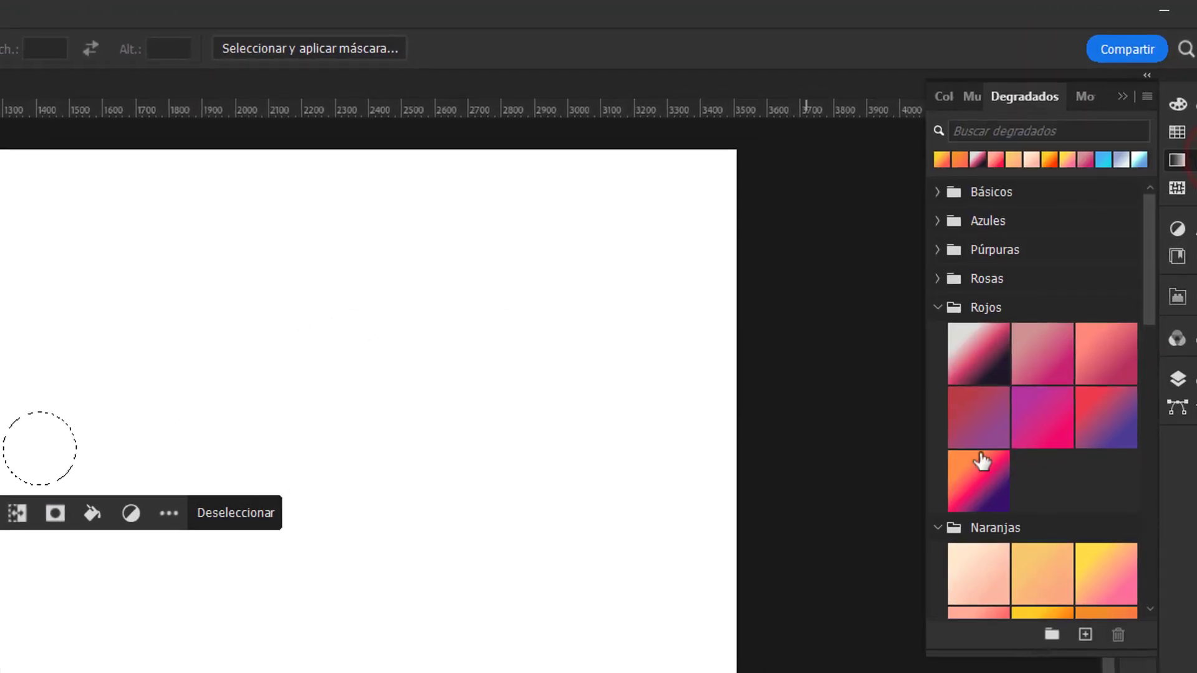
scroll(1112, 482, down, 6)
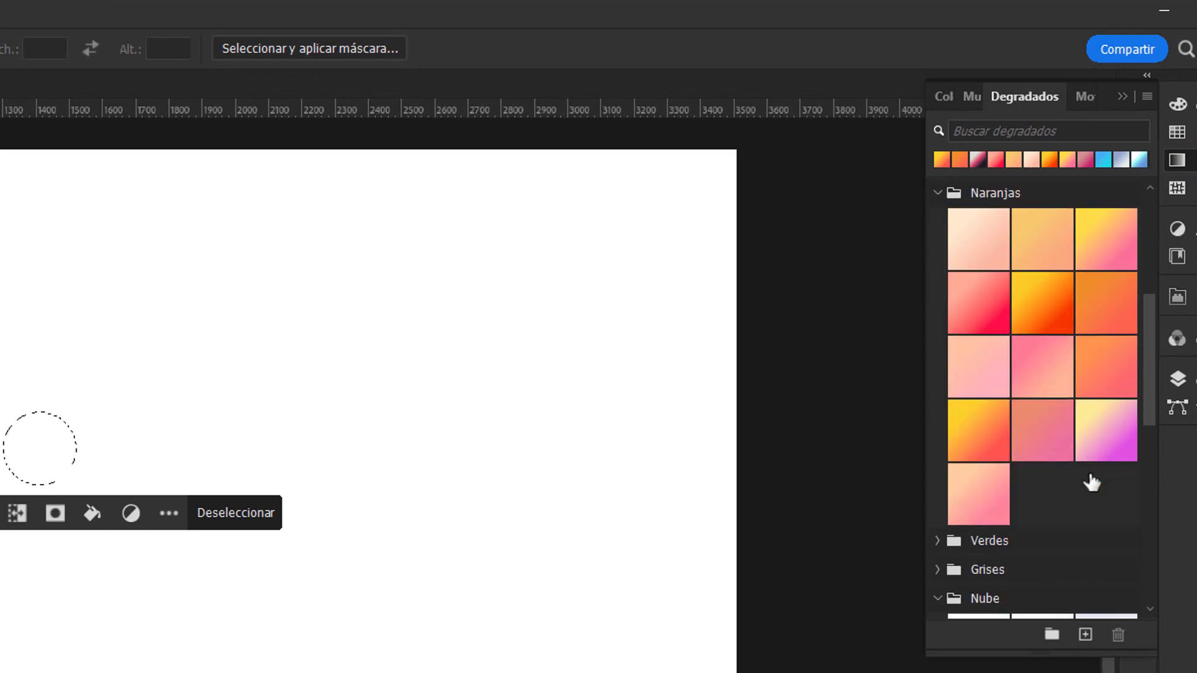
scroll(1083, 479, up, 8)
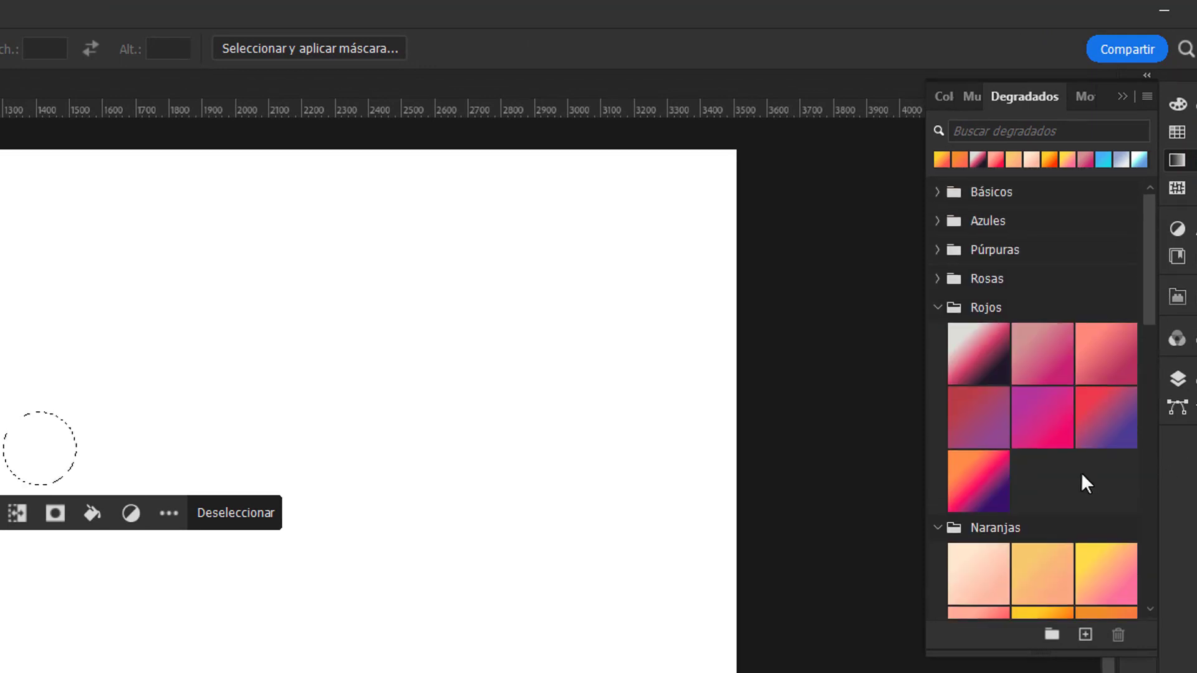
scroll(1078, 428, down, 6)
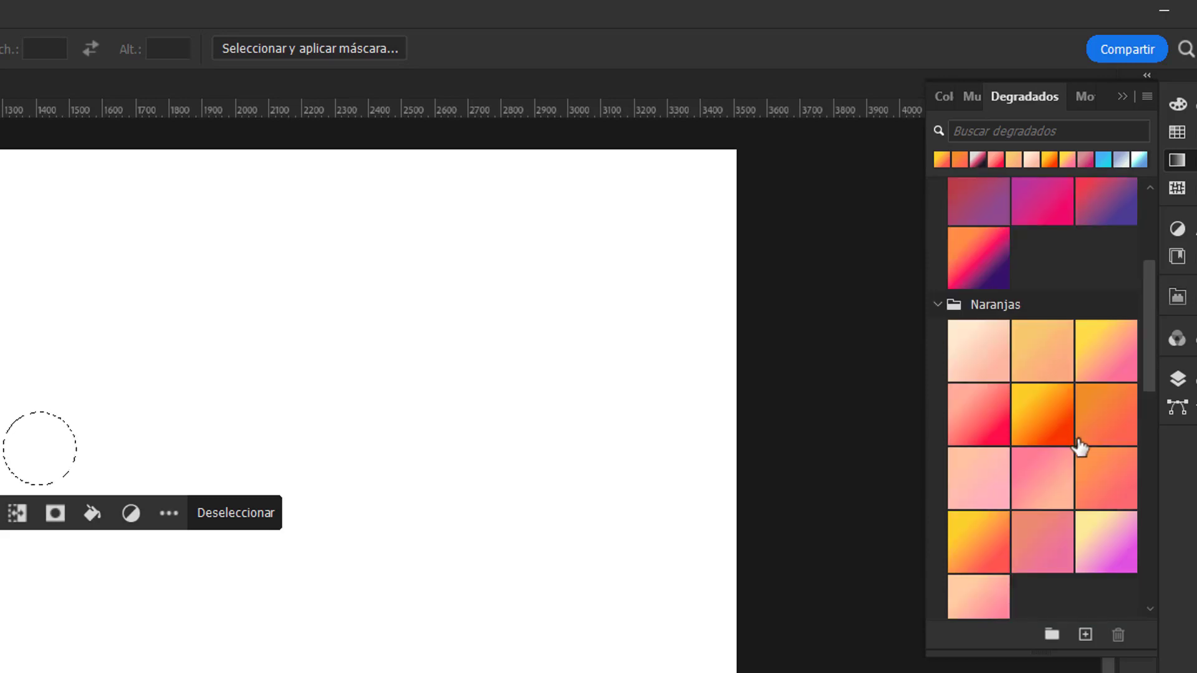
scroll(1076, 458, down, 8)
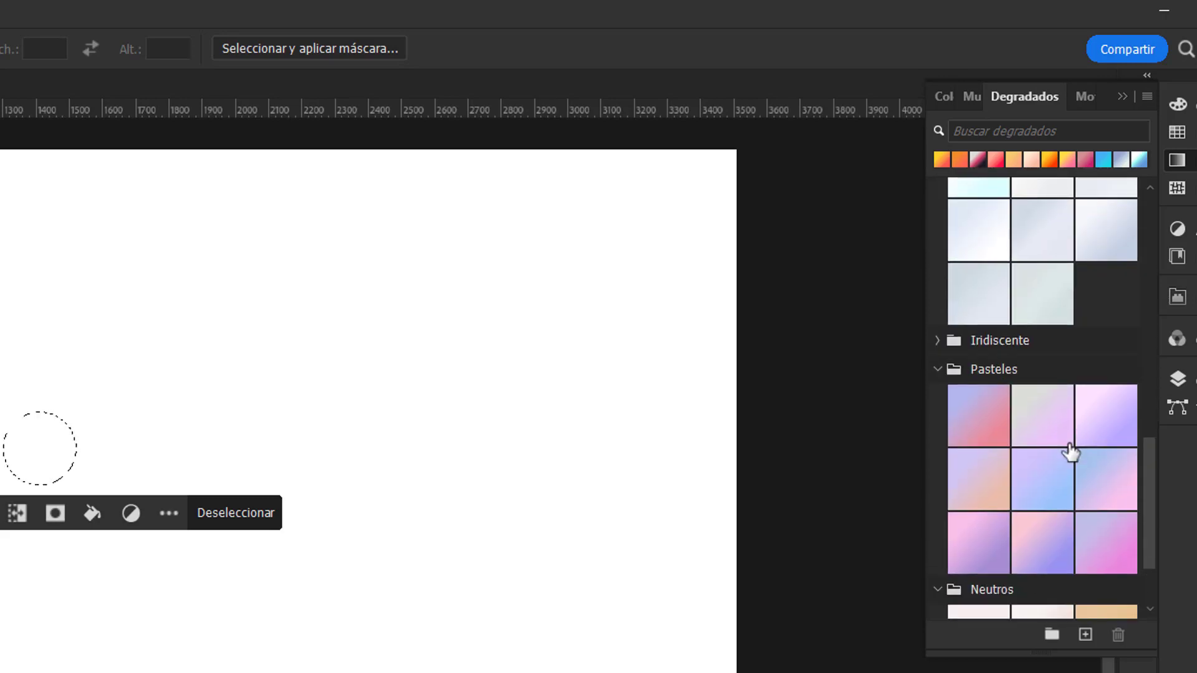
scroll(1066, 457, down, 1)
scroll(1053, 458, up, 3)
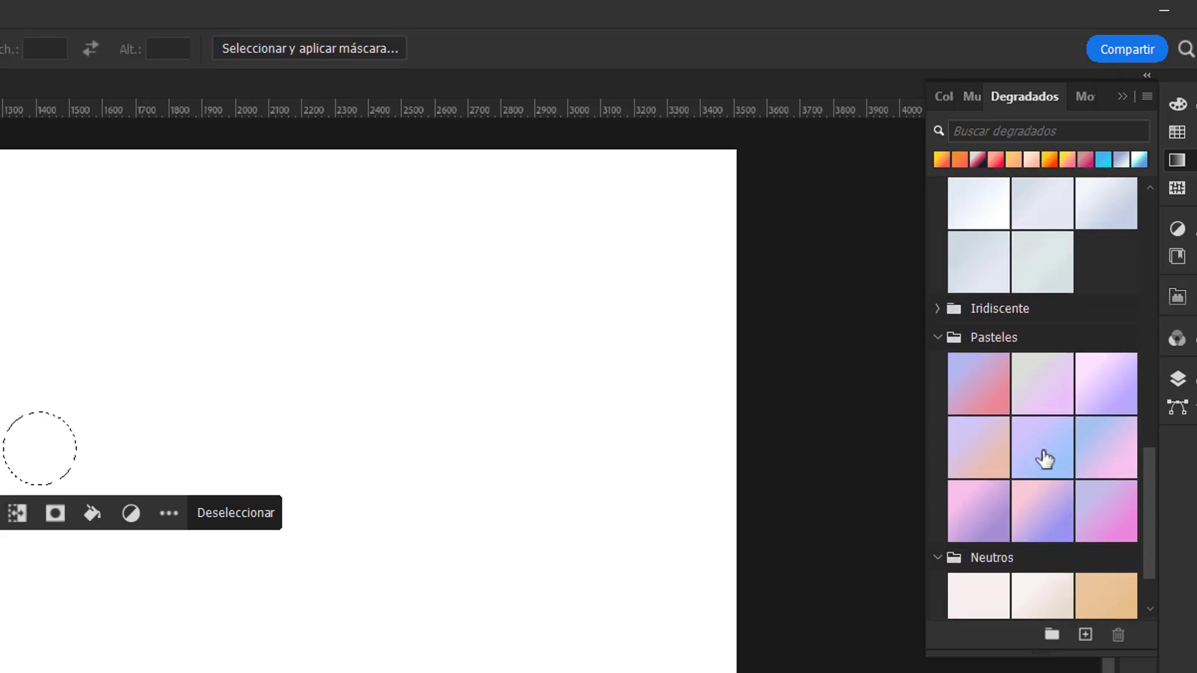
scroll(1054, 459, up, 15)
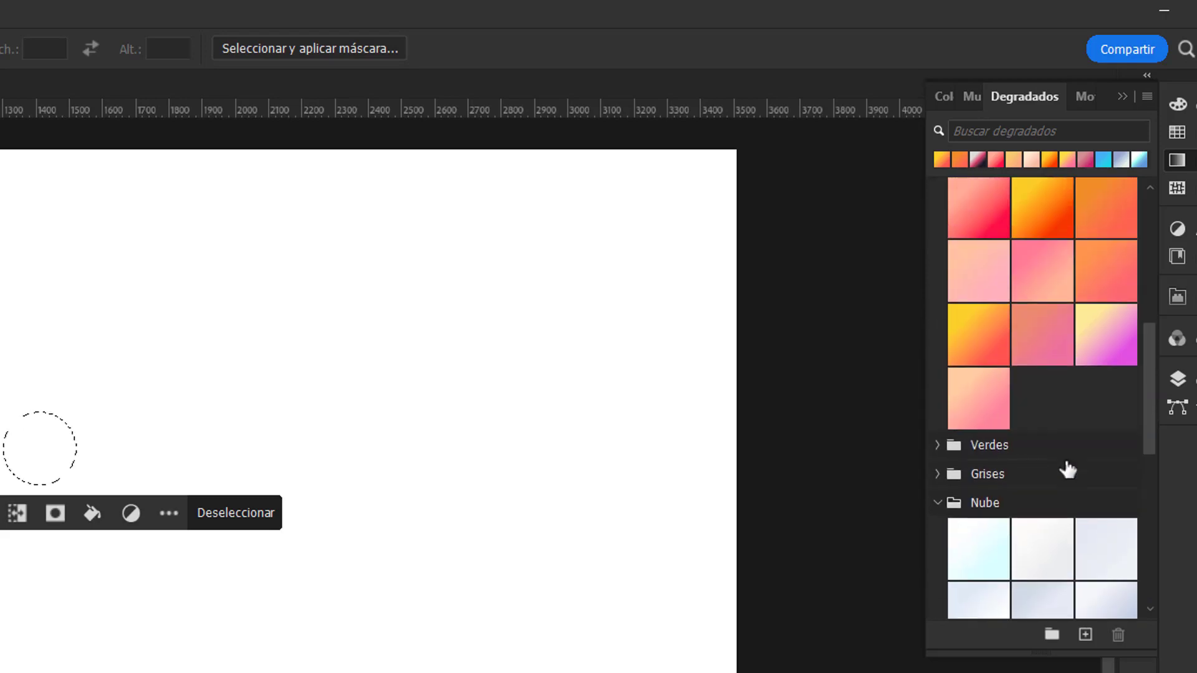
scroll(1065, 459, up, 12)
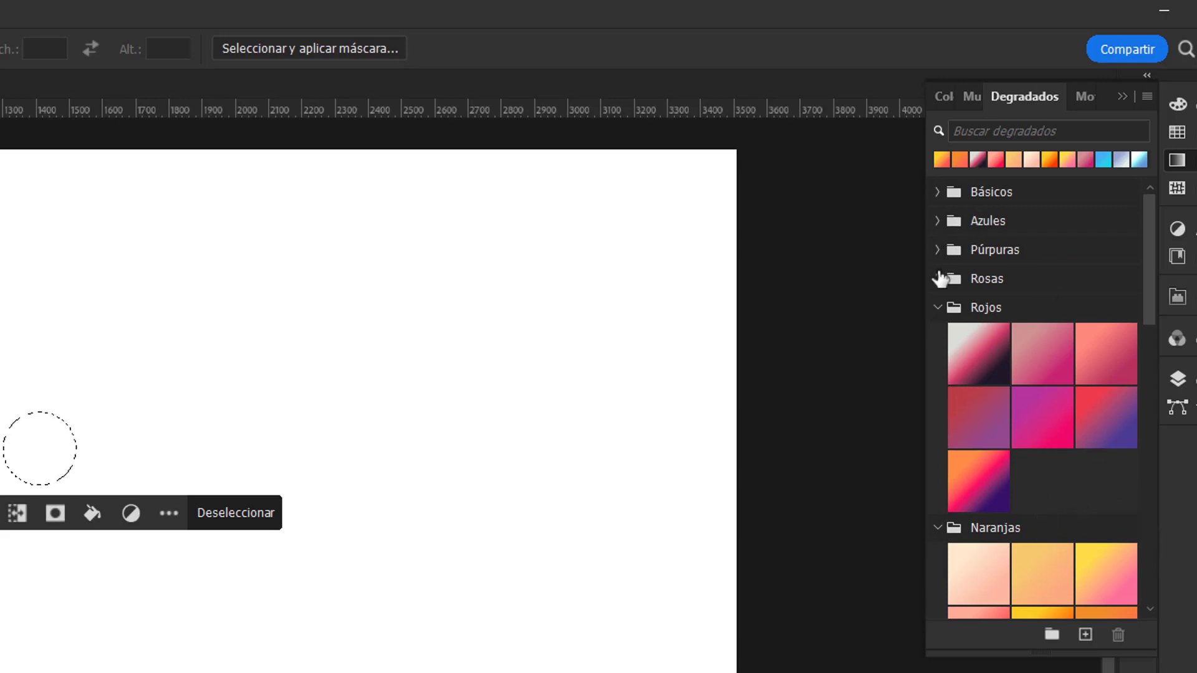
Step: Open the Púrpuras gradient group and try to apply its light teal-to-blue preset to the circular selection
click(935, 252)
scroll(1018, 428, down, 3)
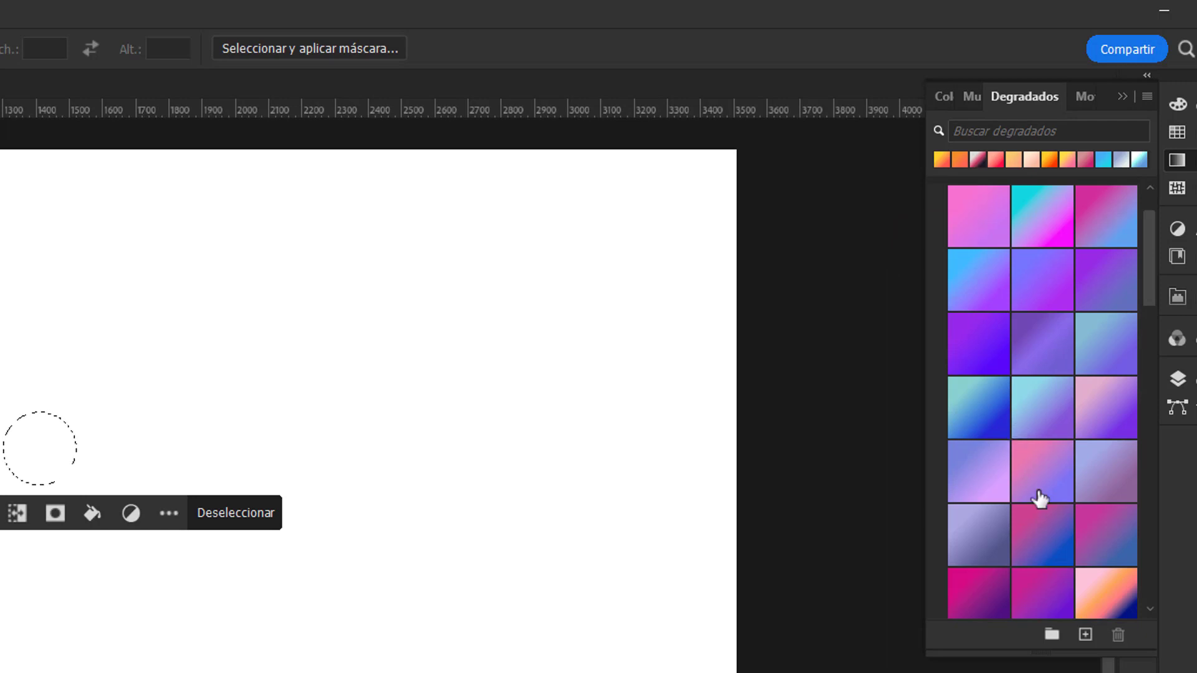
scroll(1039, 499, down, 1)
click(975, 374)
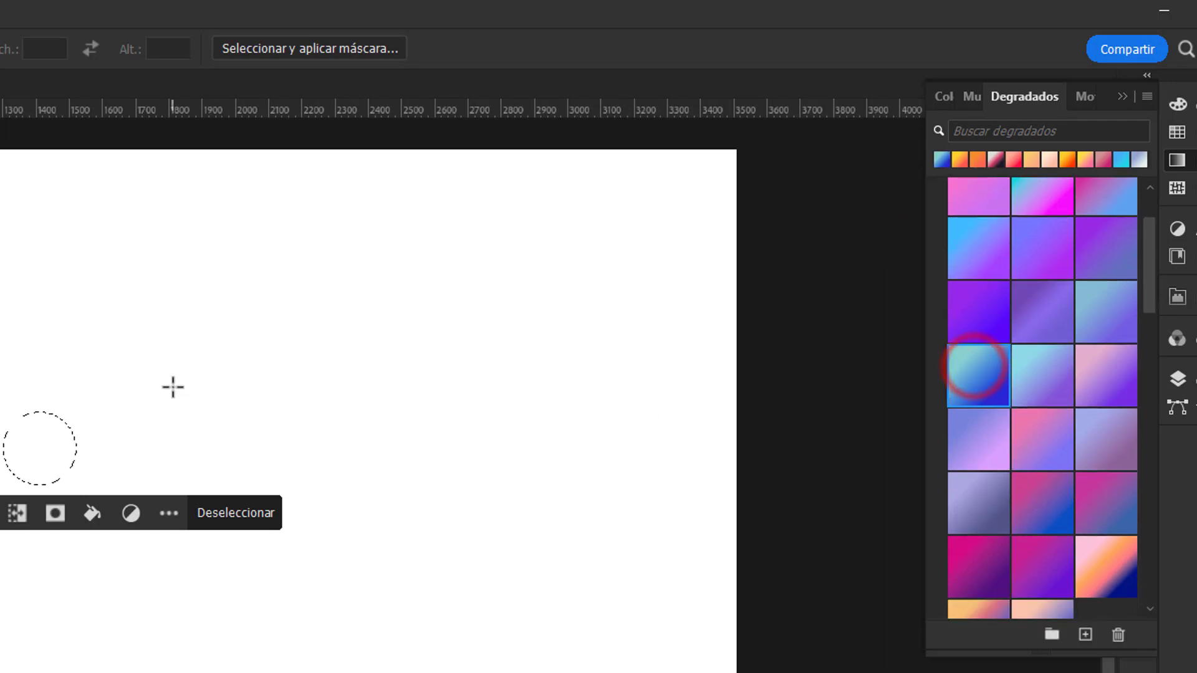
click(971, 378)
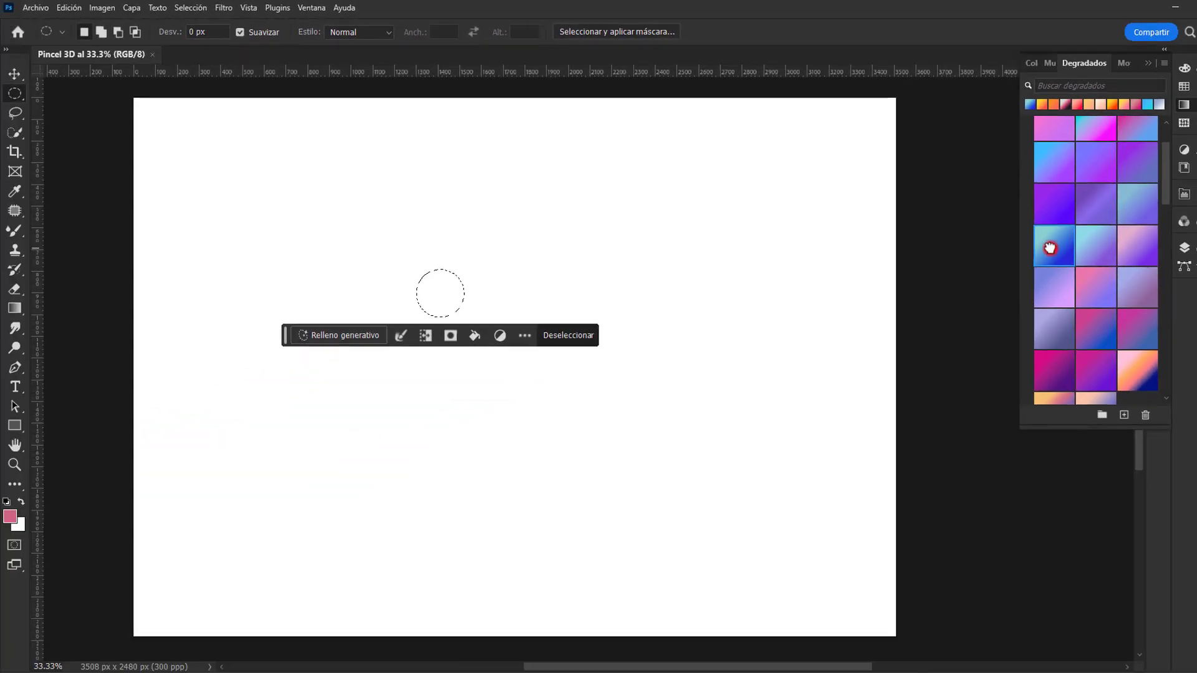
Step: Unlock the Fondo background layer and add a new empty layer above it
click(1179, 378)
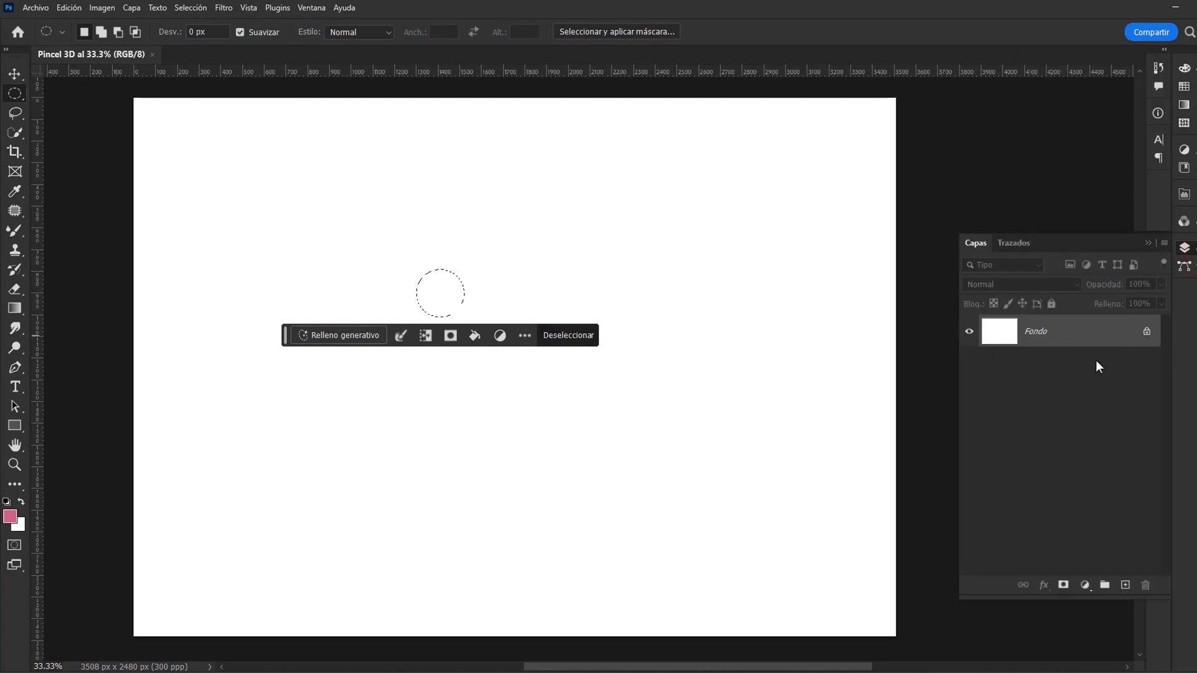
click(1146, 335)
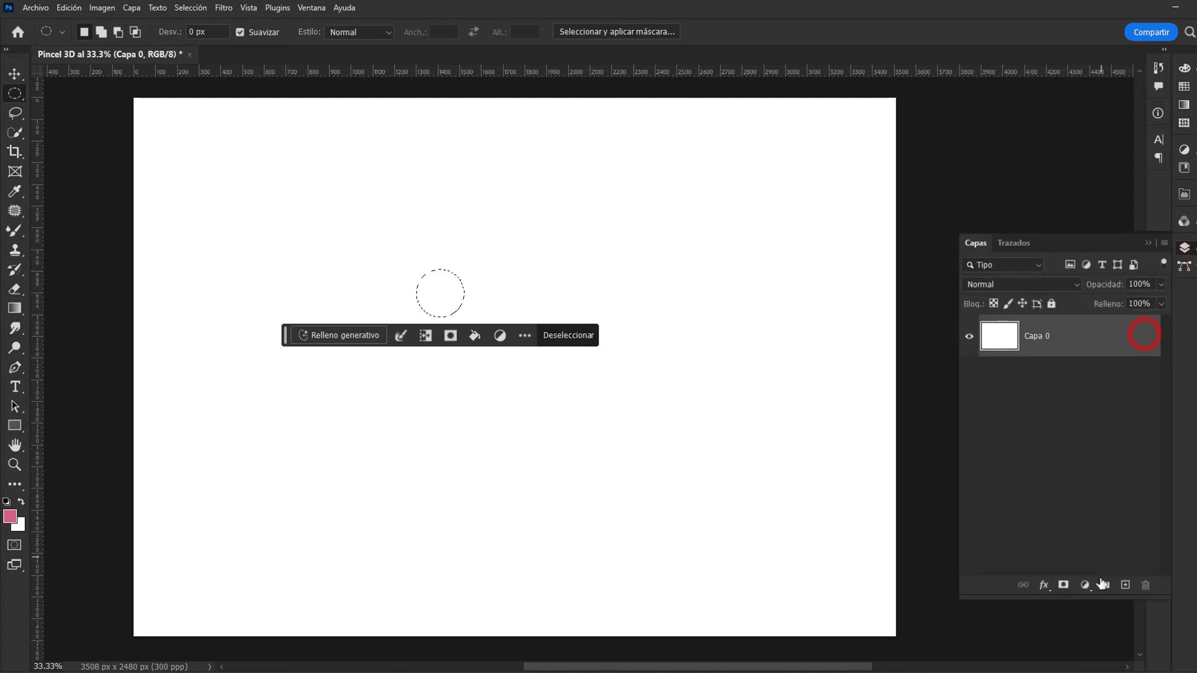
click(1124, 586)
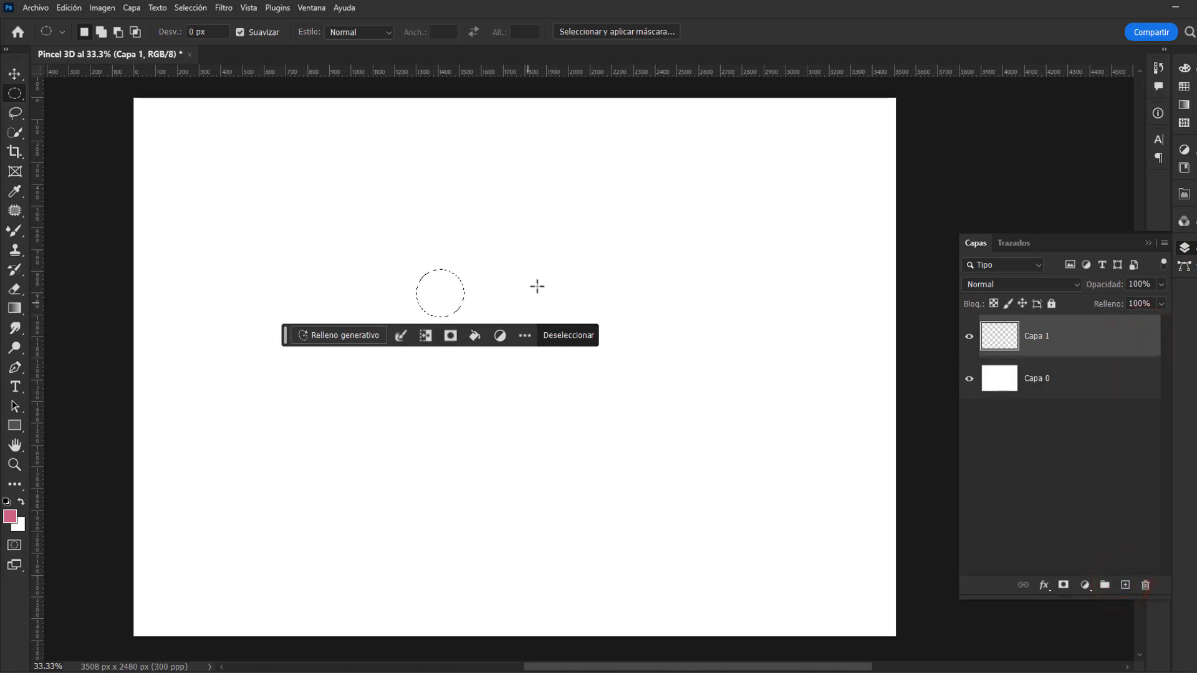
Step: Fill the circular selection with the light teal-to-blue gradient from the Púrpuras group and inspect the circle at 100%
click(1184, 104)
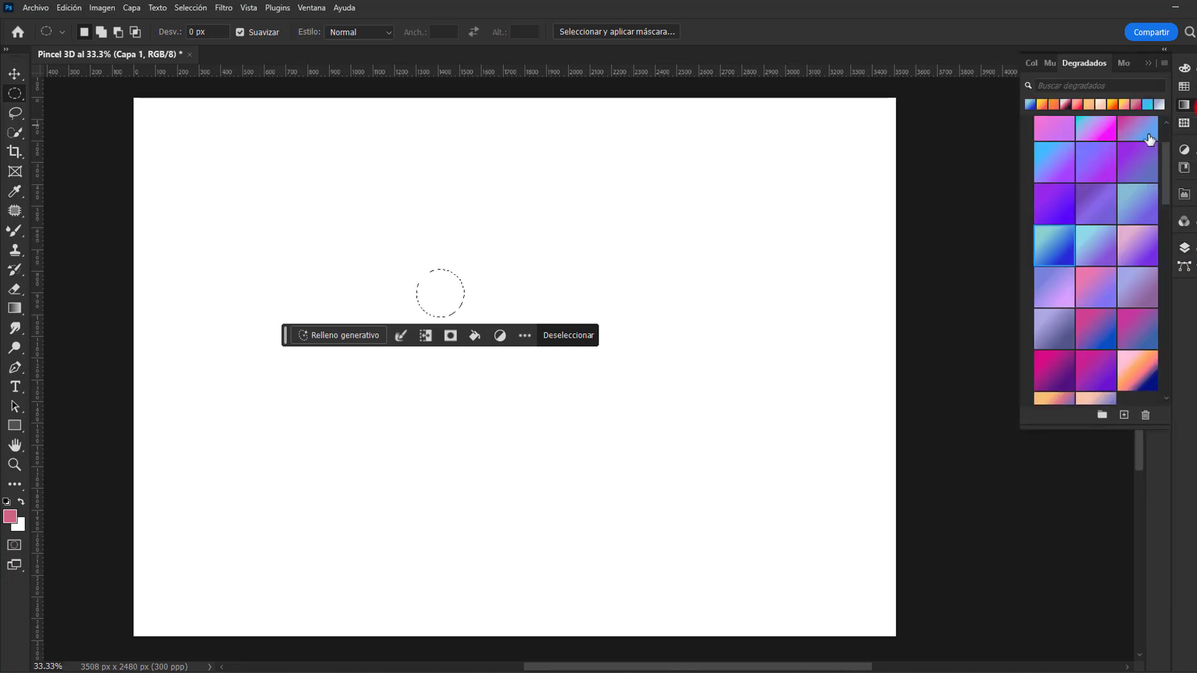
click(1059, 247)
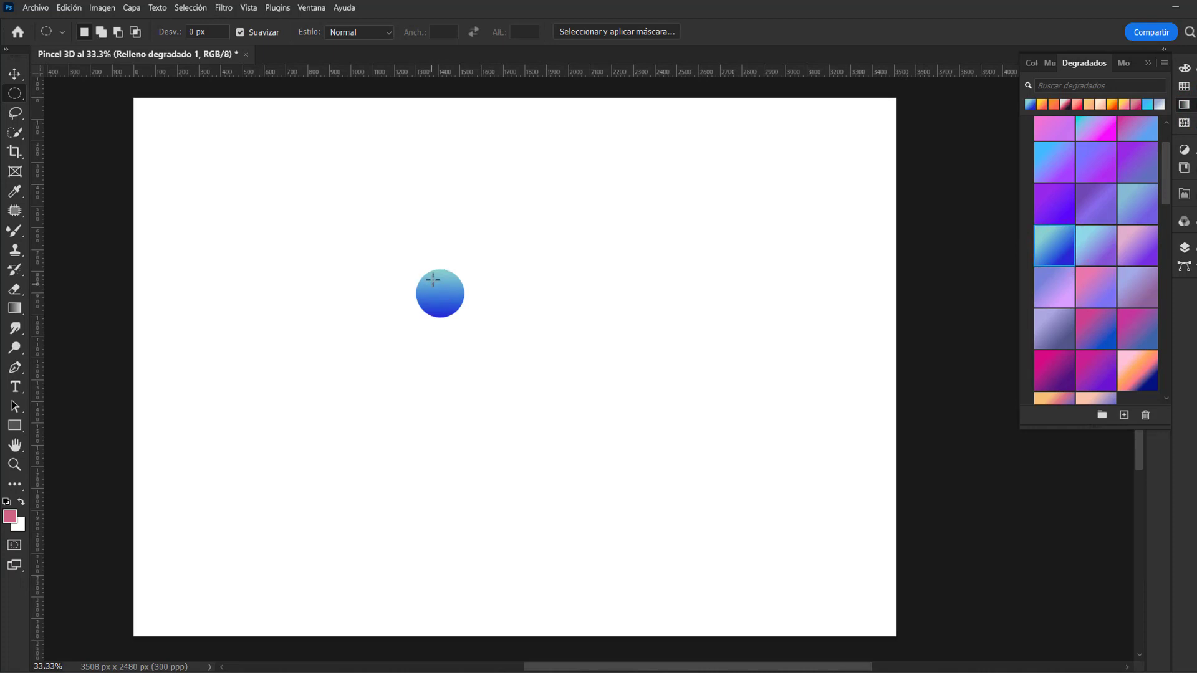
key(v)
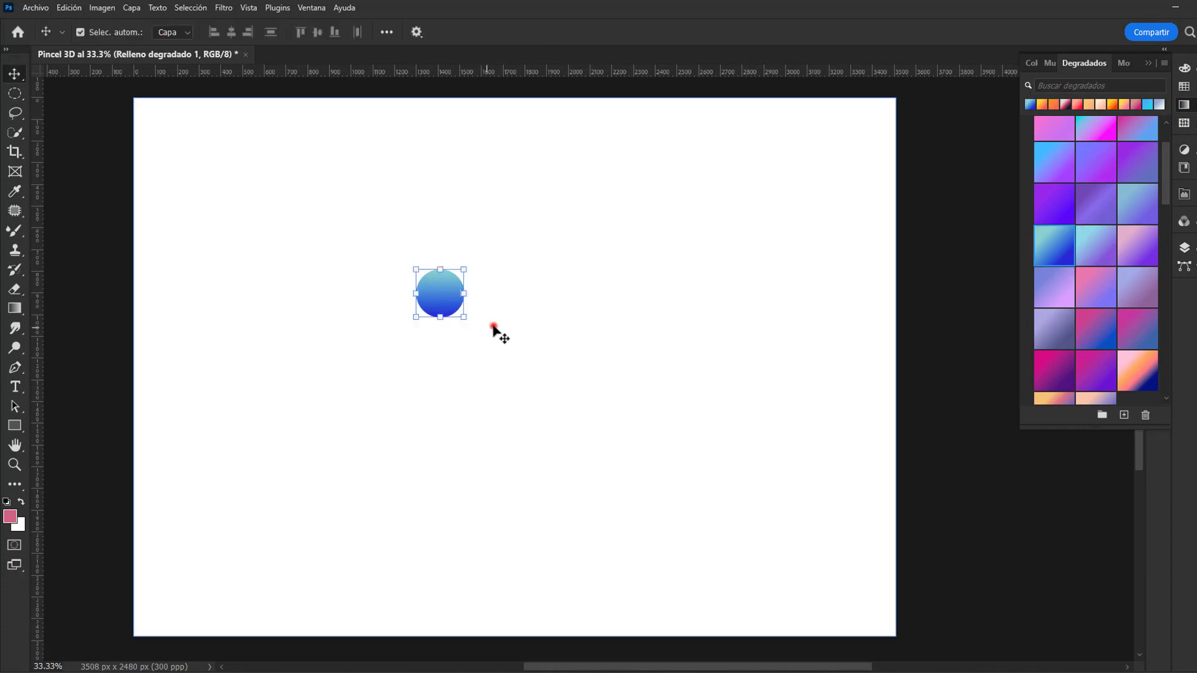
click(493, 326)
key(z)
click(454, 310)
click(455, 311)
click(455, 310)
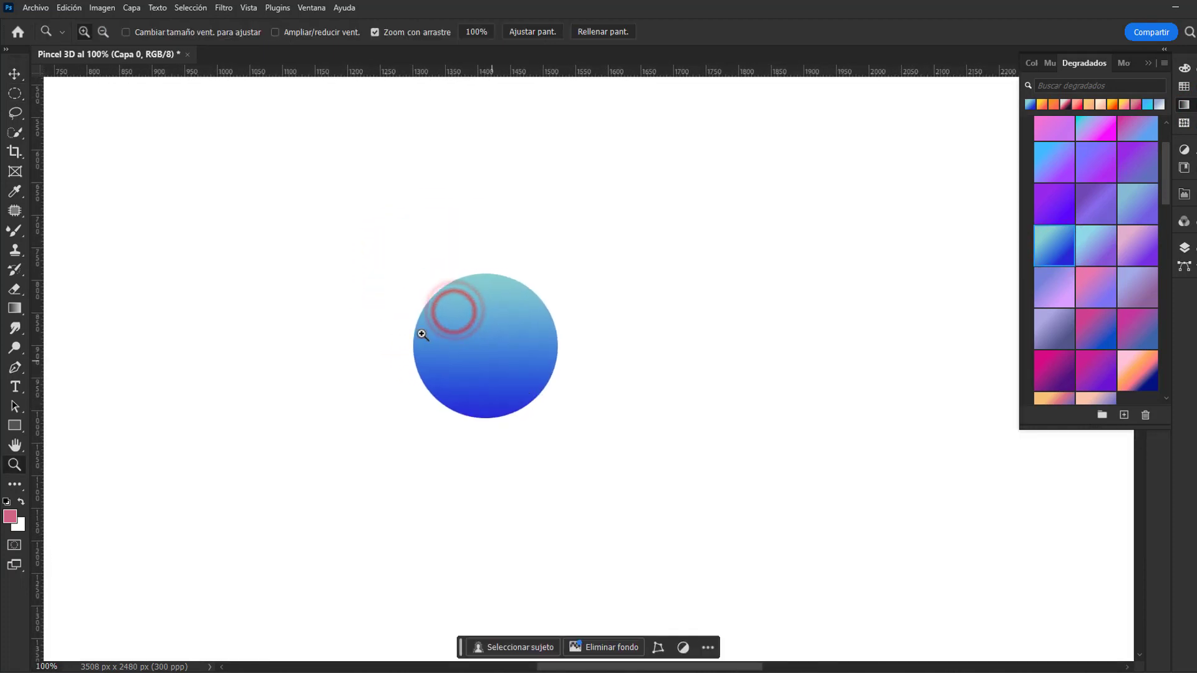
Step: Select the gradient-filled circle with the Move tool and show the document's layers
key(v)
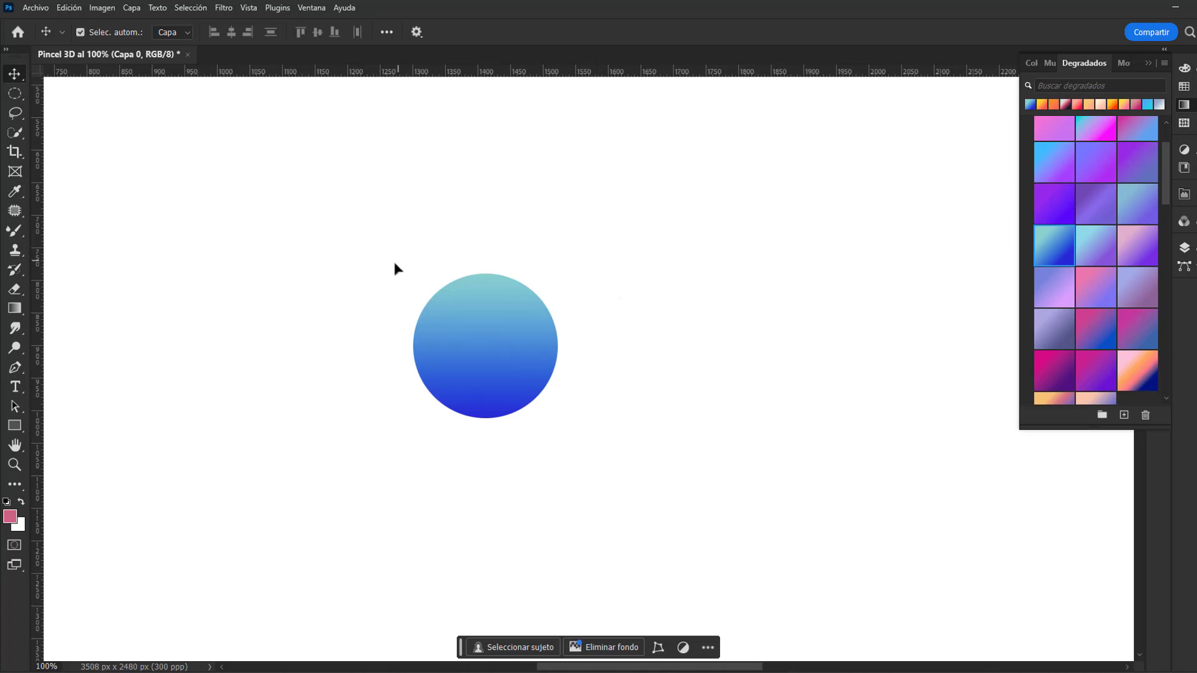
ctrl+alt+click(545, 343)
ctrl+alt+click(545, 342)
ctrl+alt+click(545, 342)
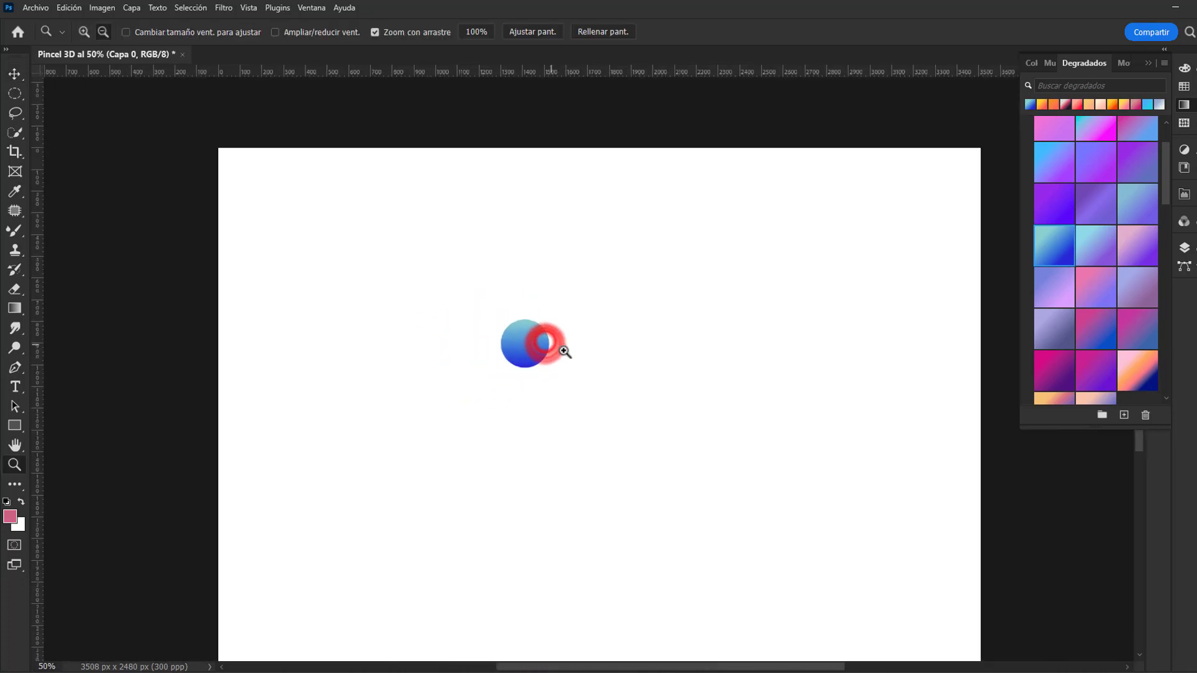
drag(569, 353, 544, 353)
click(516, 352)
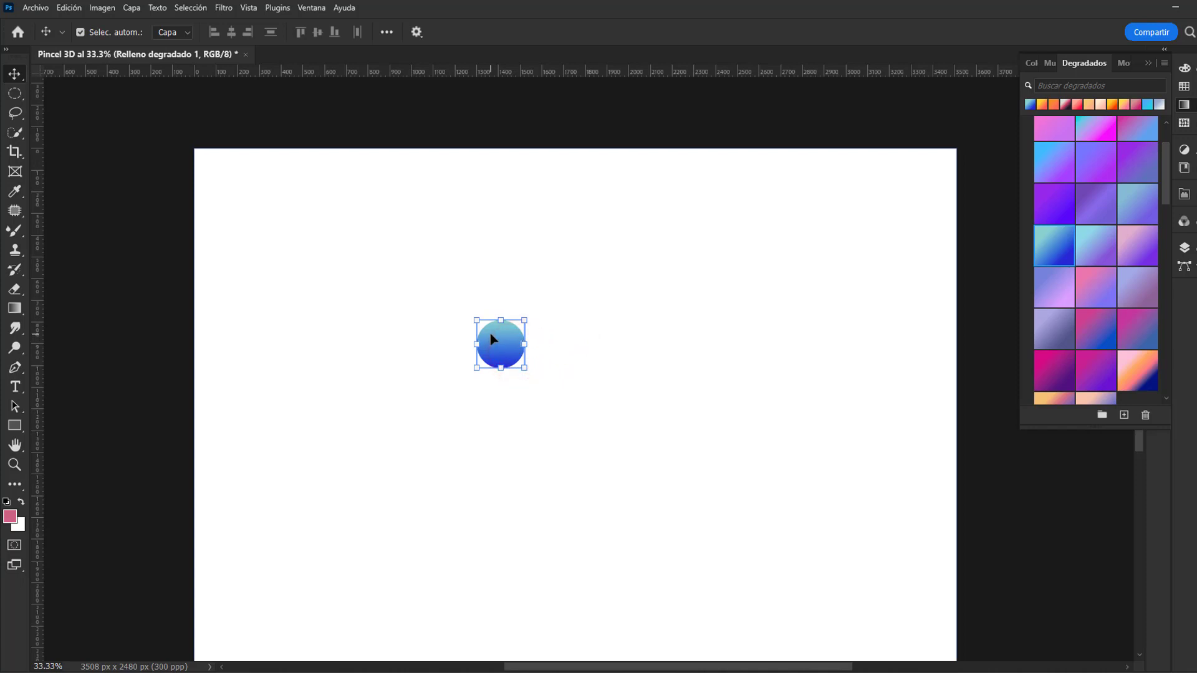
click(491, 334)
click(569, 323)
click(521, 339)
key(F7)
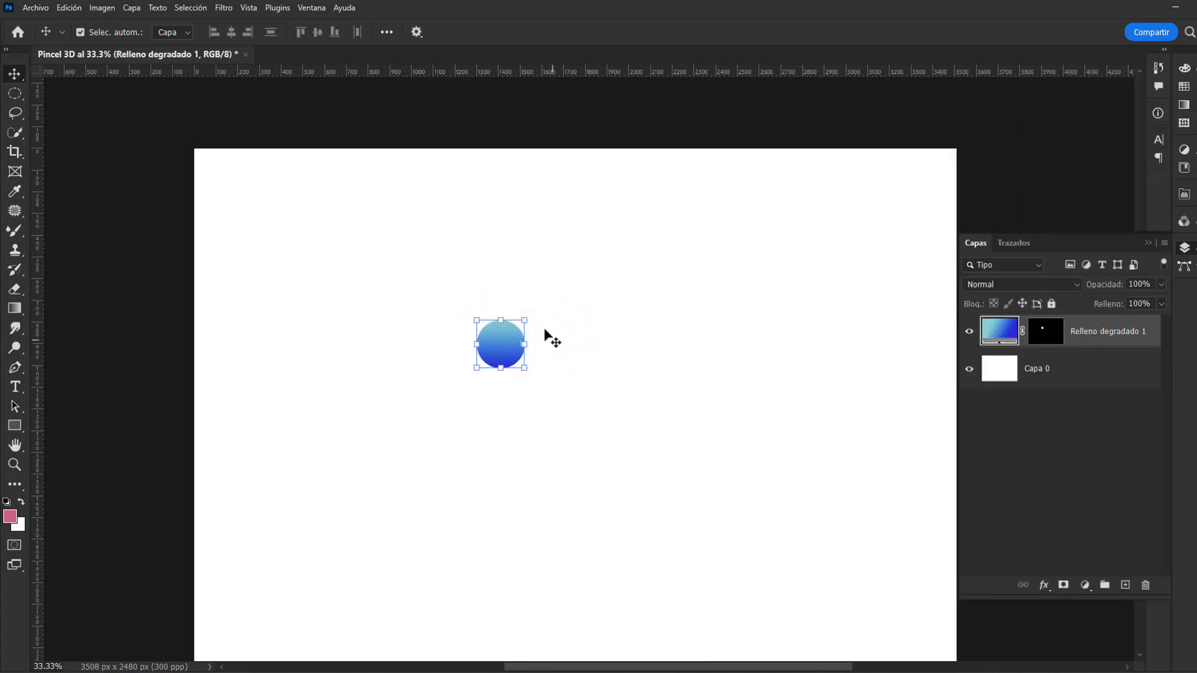
click(544, 336)
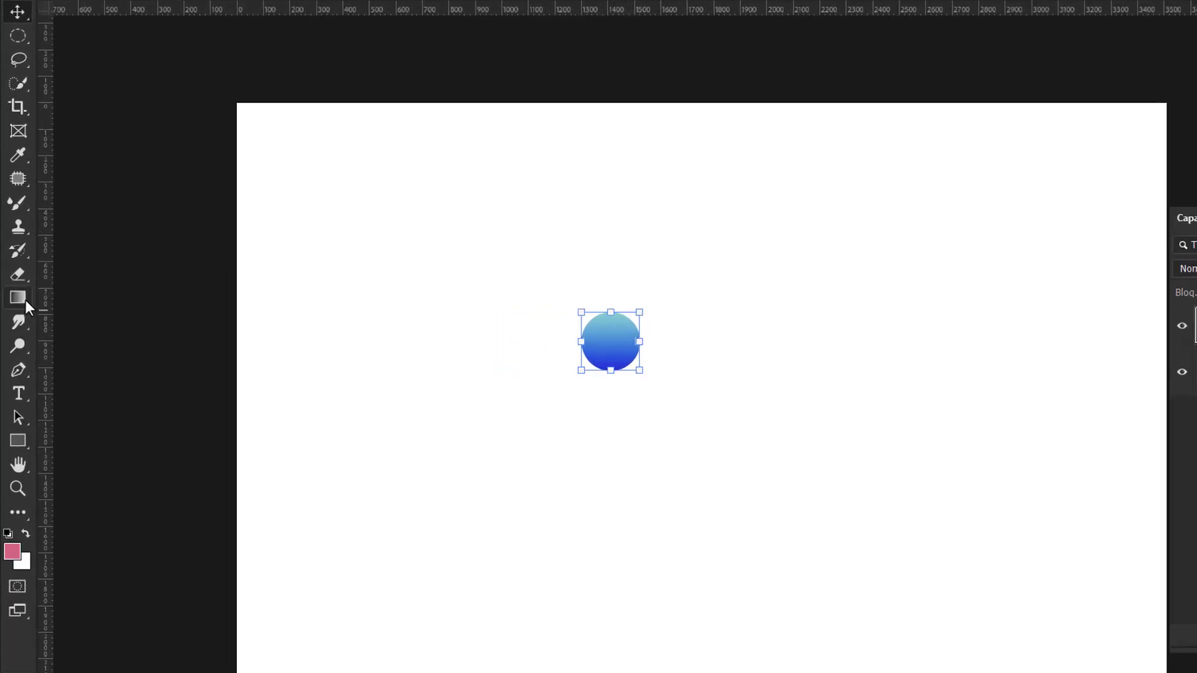
Step: Flip the circle's linear gradient with the Gradient tool so dark blue starts at its upper edge and teal ends at its lower edge
click(19, 310)
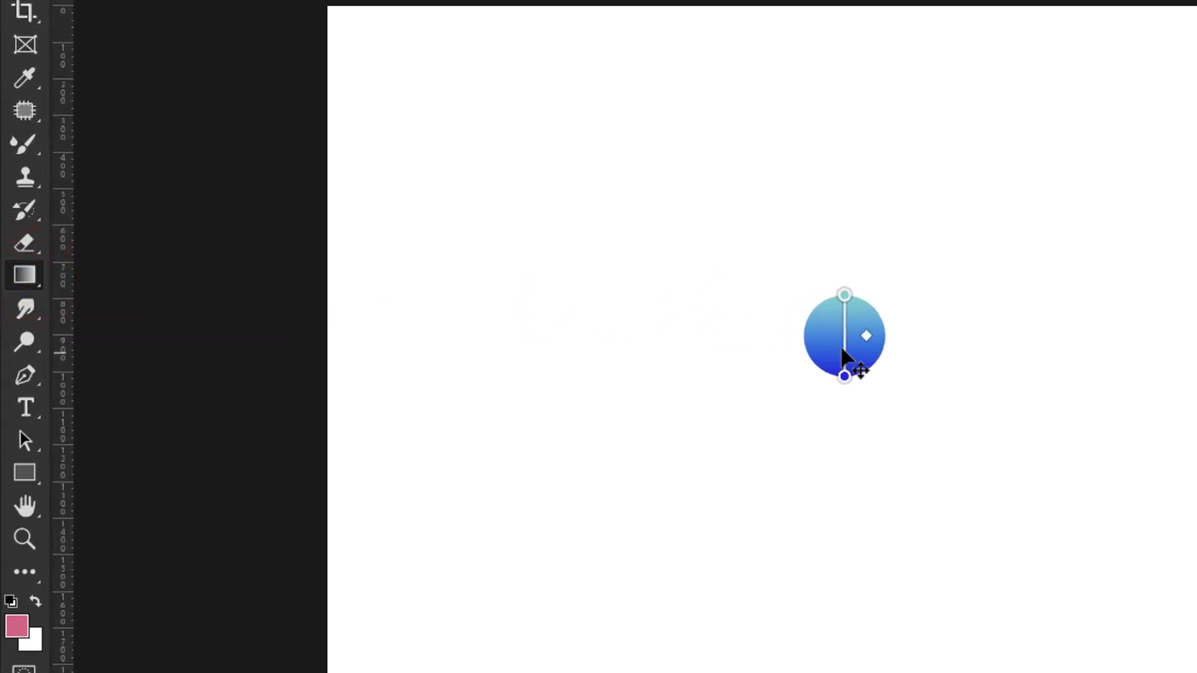
click(845, 299)
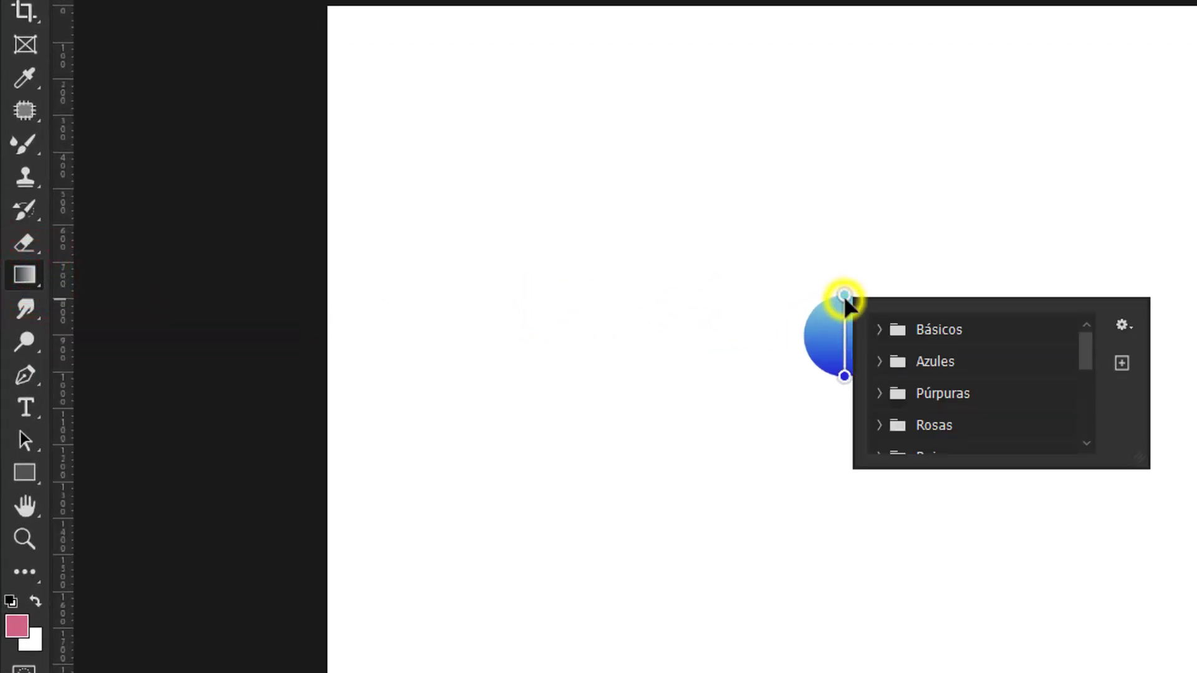
mouse_move(842, 378)
mouse_down()
mouse_move(890, 319)
mouse_move(849, 277)
mouse_move(841, 389)
mouse_move(823, 302)
mouse_move(837, 293)
mouse_move(853, 320)
mouse_move(855, 385)
mouse_move(892, 300)
mouse_move(844, 324)
mouse_move(844, 383)
mouse_up()
drag(887, 291, 845, 293)
click(833, 384)
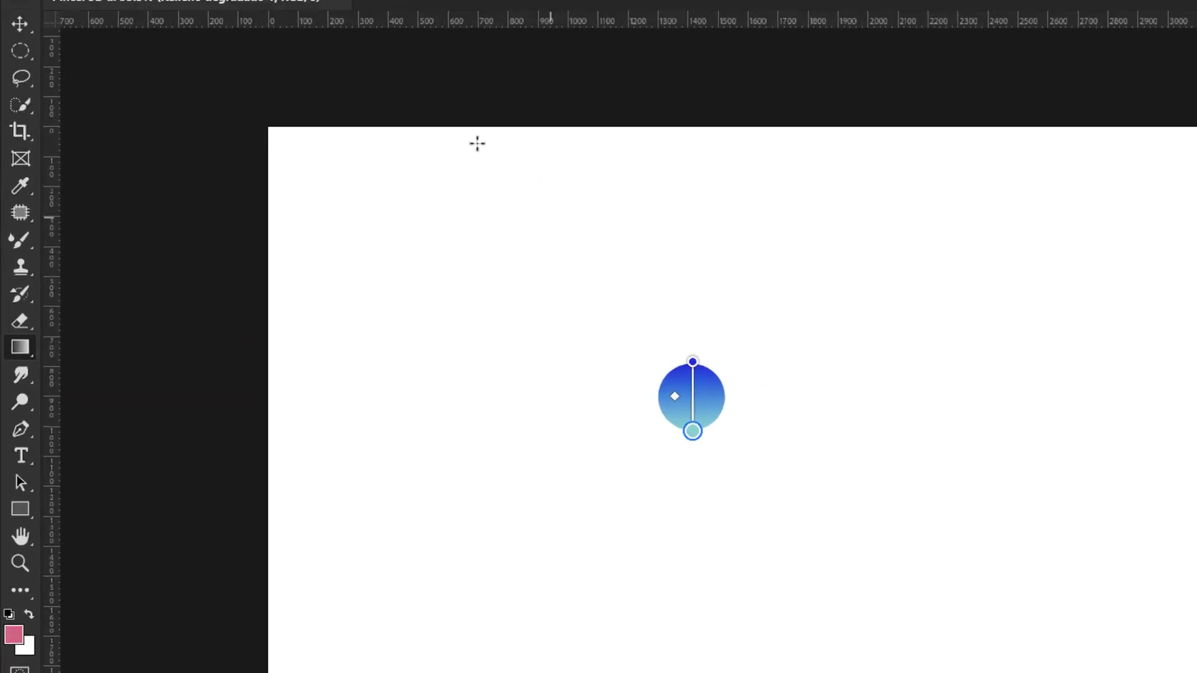
Step: Change the circle's gradient to radial, centred inside the circle with its outer limit just past the lower rim
click(339, 39)
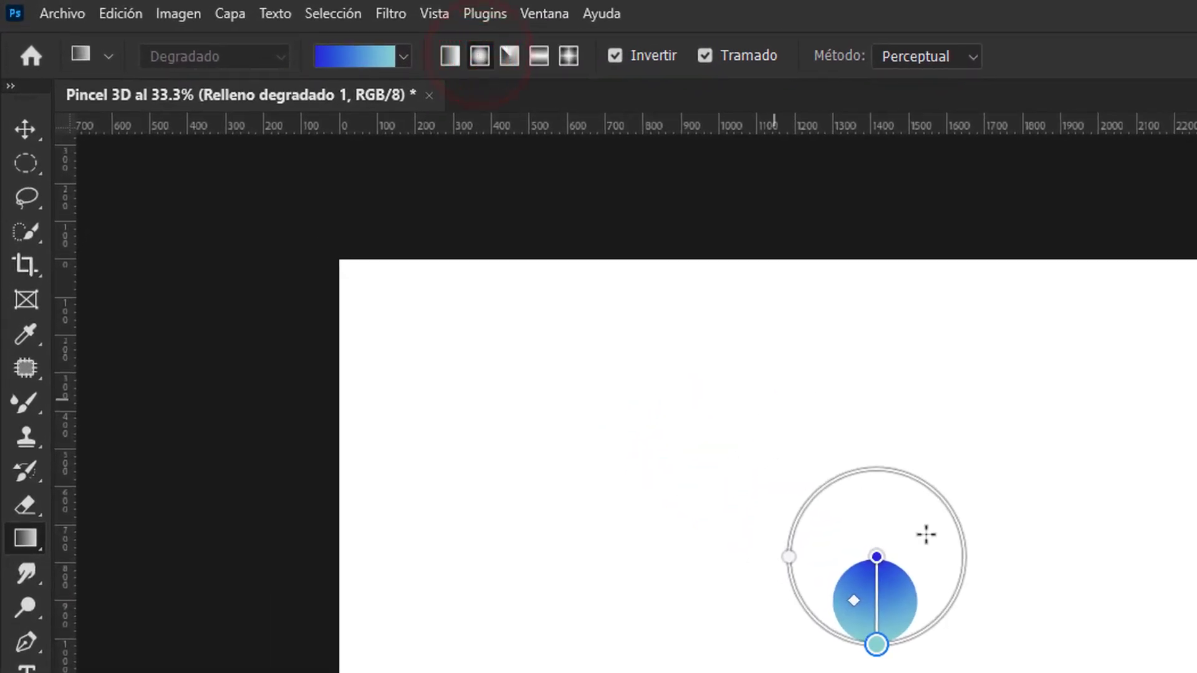
drag(876, 557, 875, 596)
drag(875, 671, 875, 648)
drag(875, 597, 875, 594)
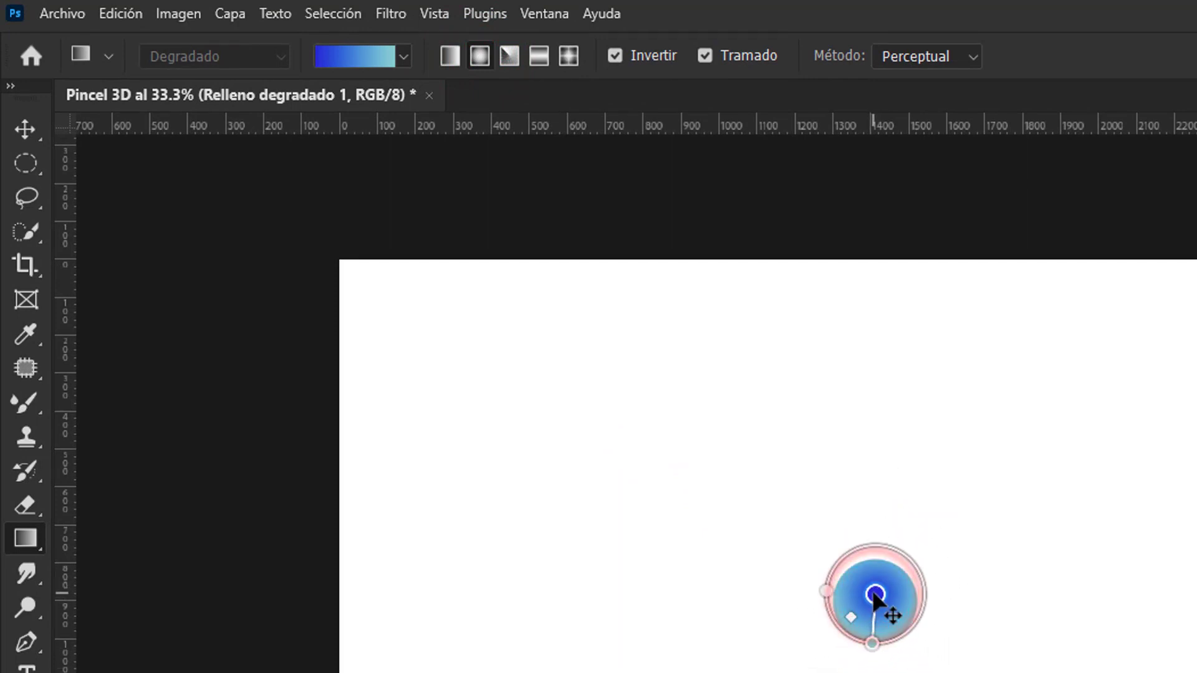
Step: Turn off Invertir so the radial gradient runs from teal at the centre to blue, and check the circle with the Move tool
click(616, 55)
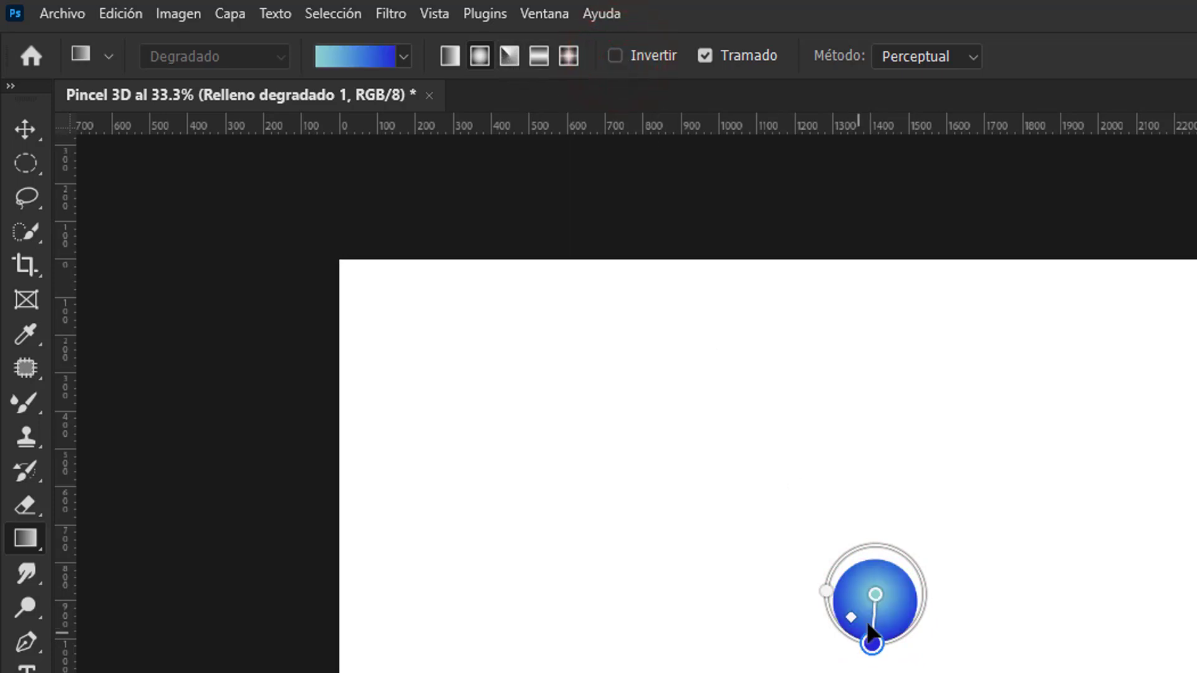
click(25, 129)
click(414, 537)
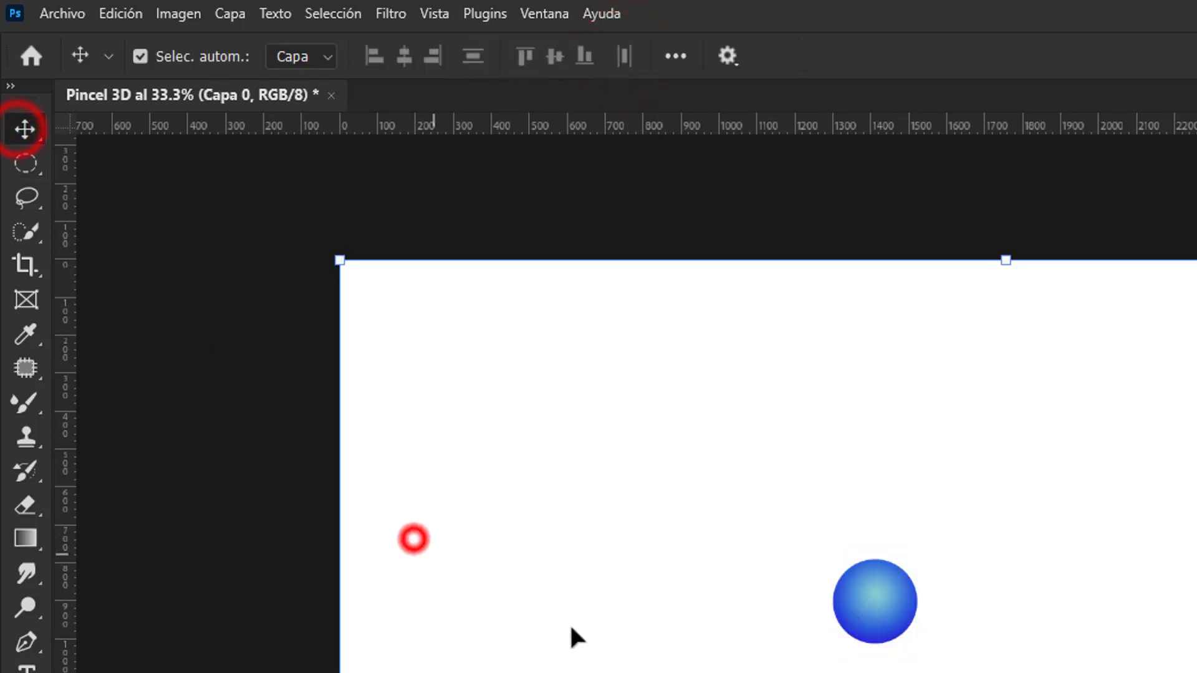
click(856, 581)
click(767, 514)
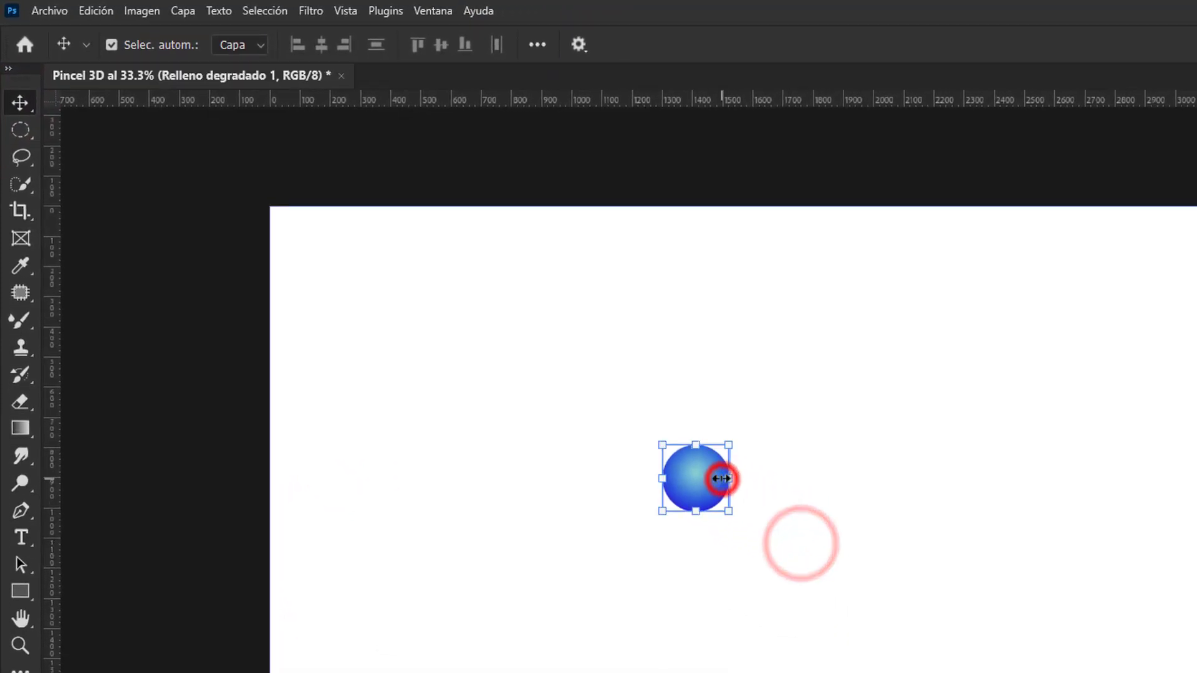
click(733, 516)
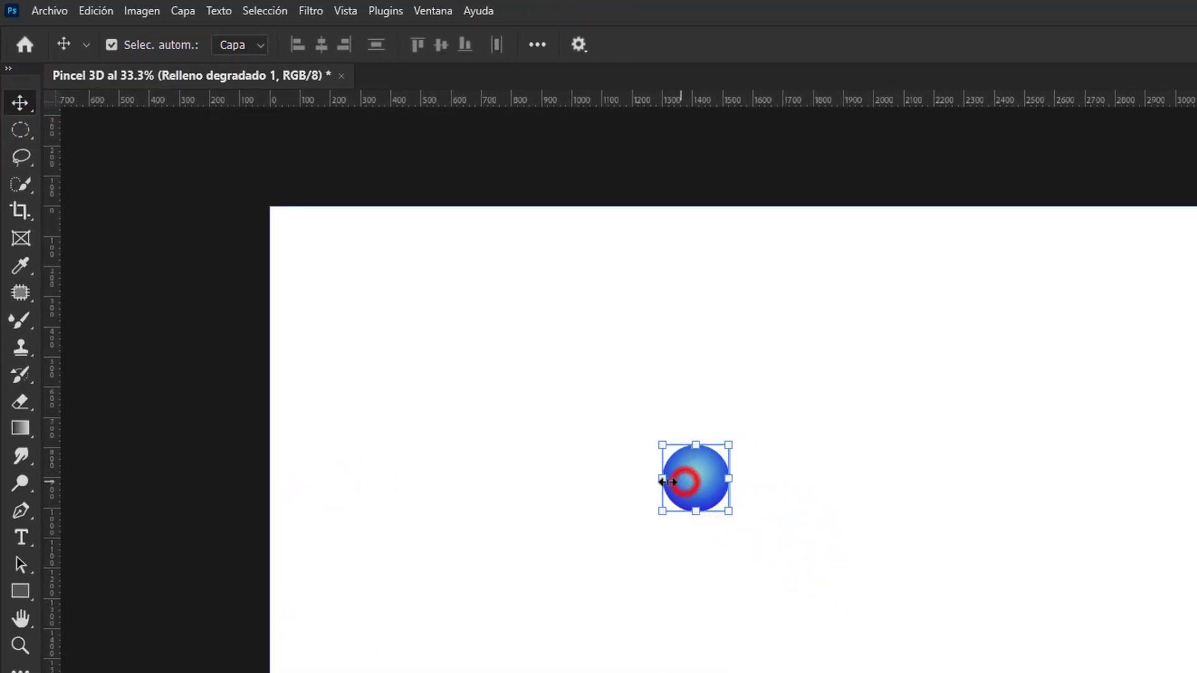
Step: Return the circle's gradient to linear and stretch its end points vertically across the circle, teal at the top and dark blue at the bottom
click(21, 427)
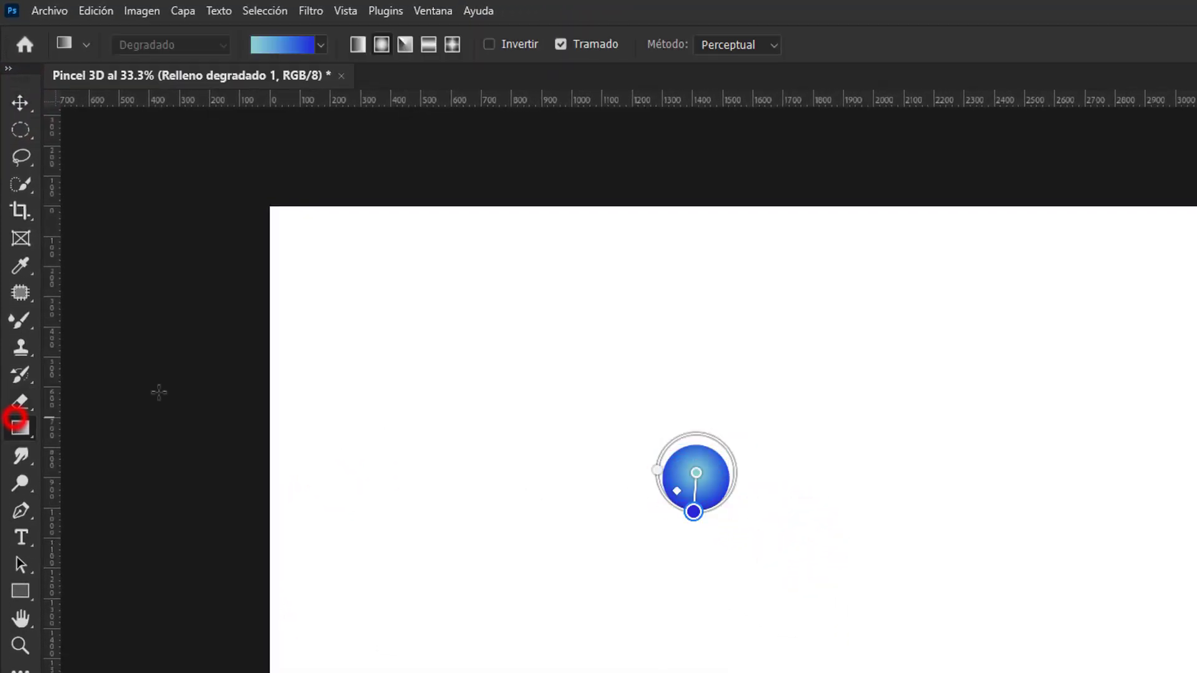
click(359, 44)
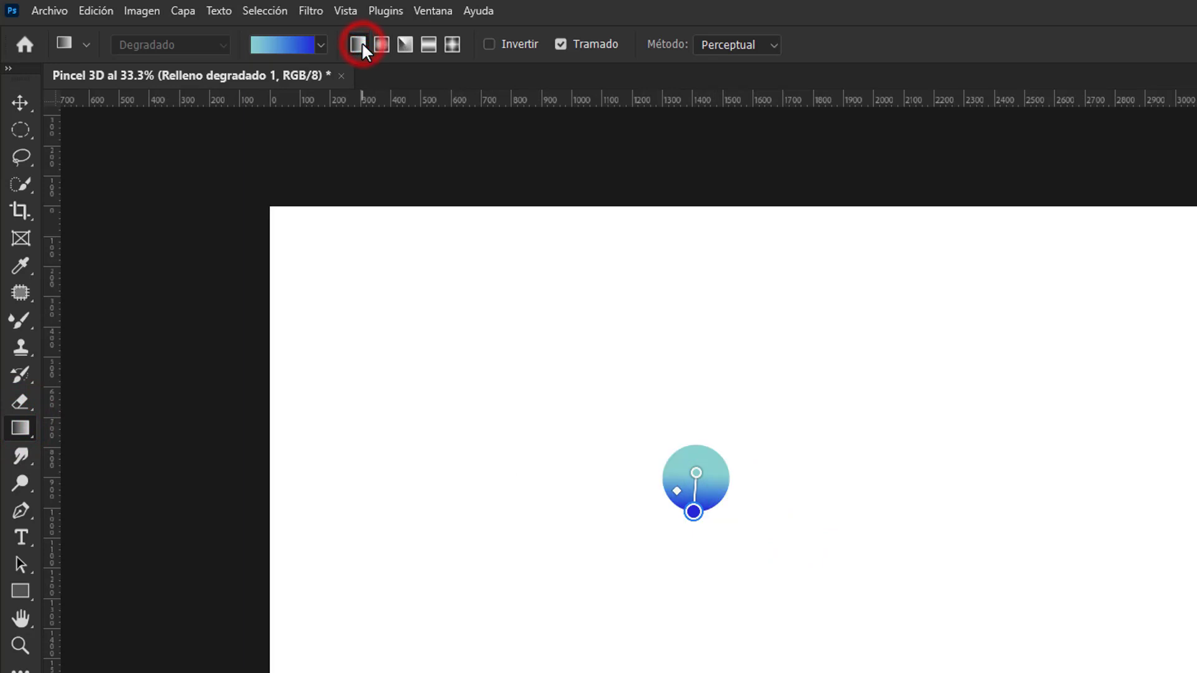
click(490, 43)
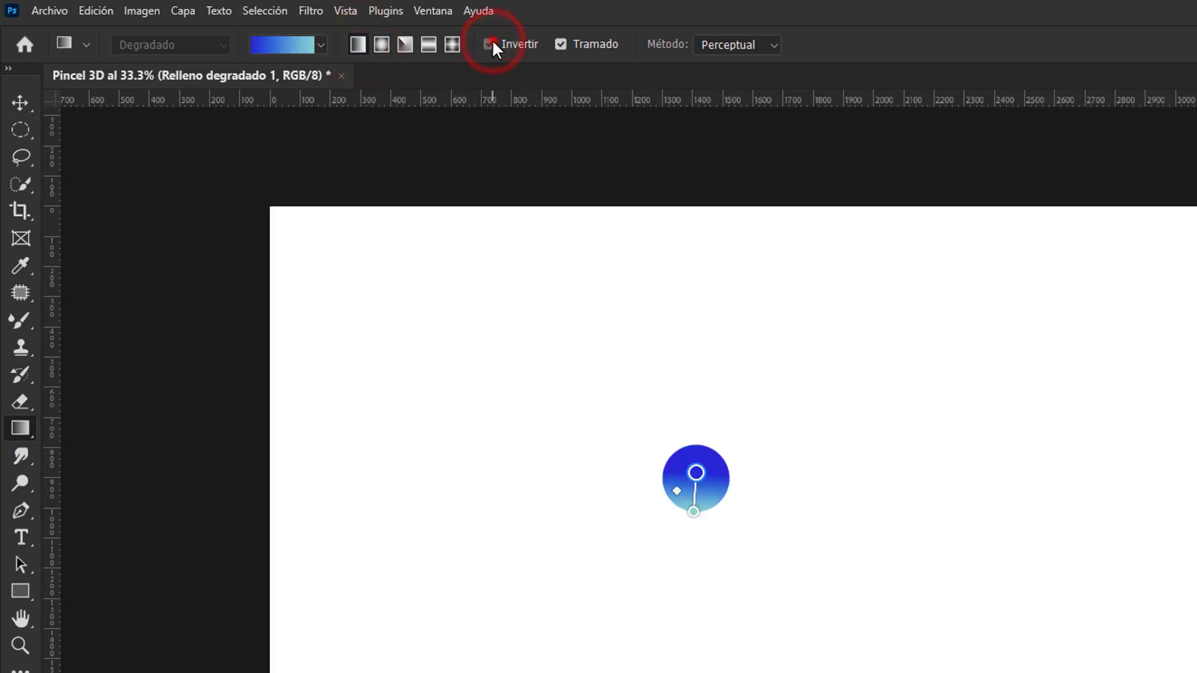
click(490, 43)
drag(696, 473, 693, 446)
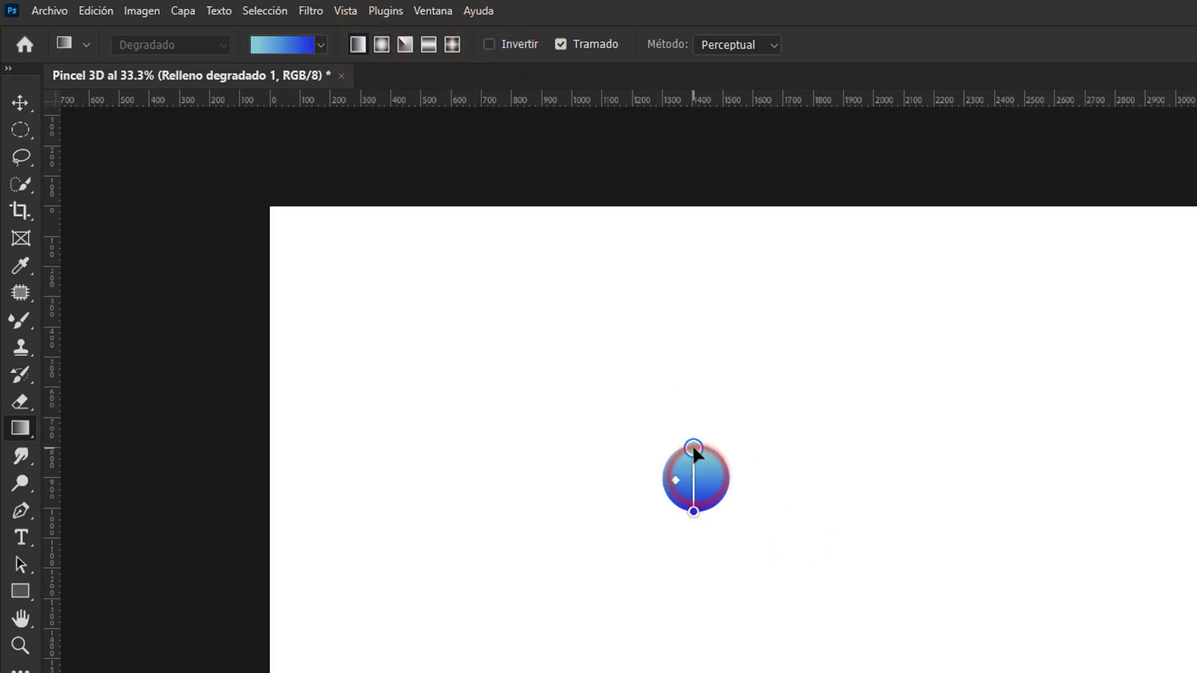
click(694, 514)
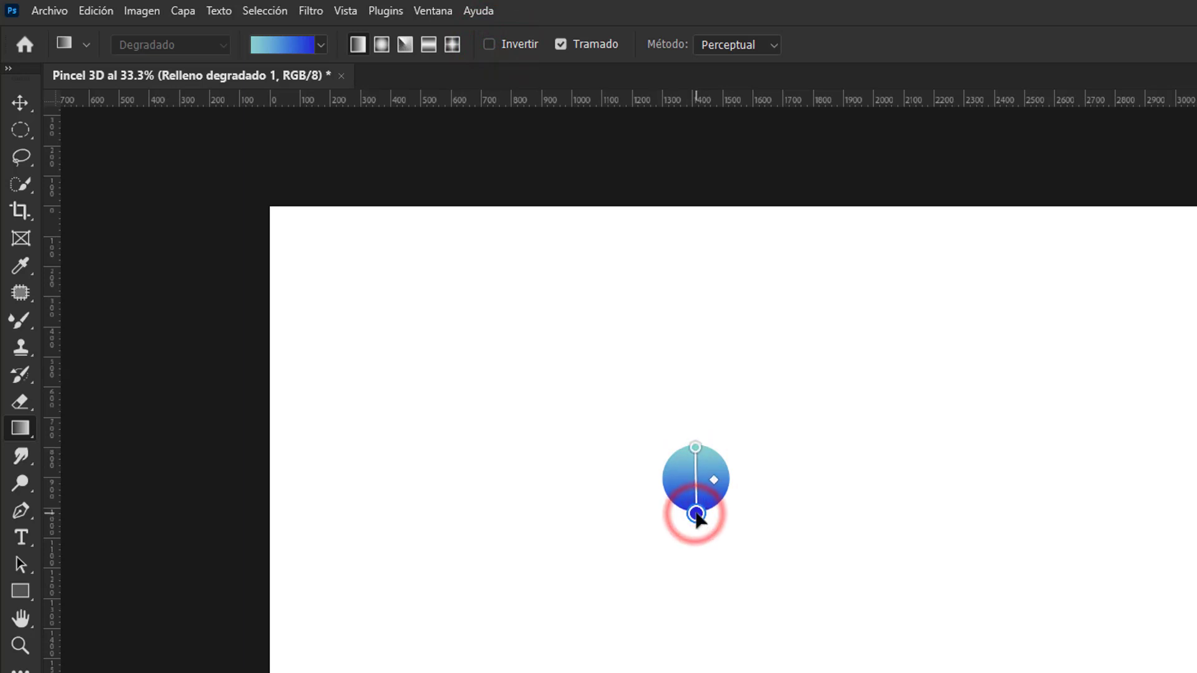
Step: Delete the white Capa 0 layer and deselect the gradient circle's layer
key(v)
click(818, 486)
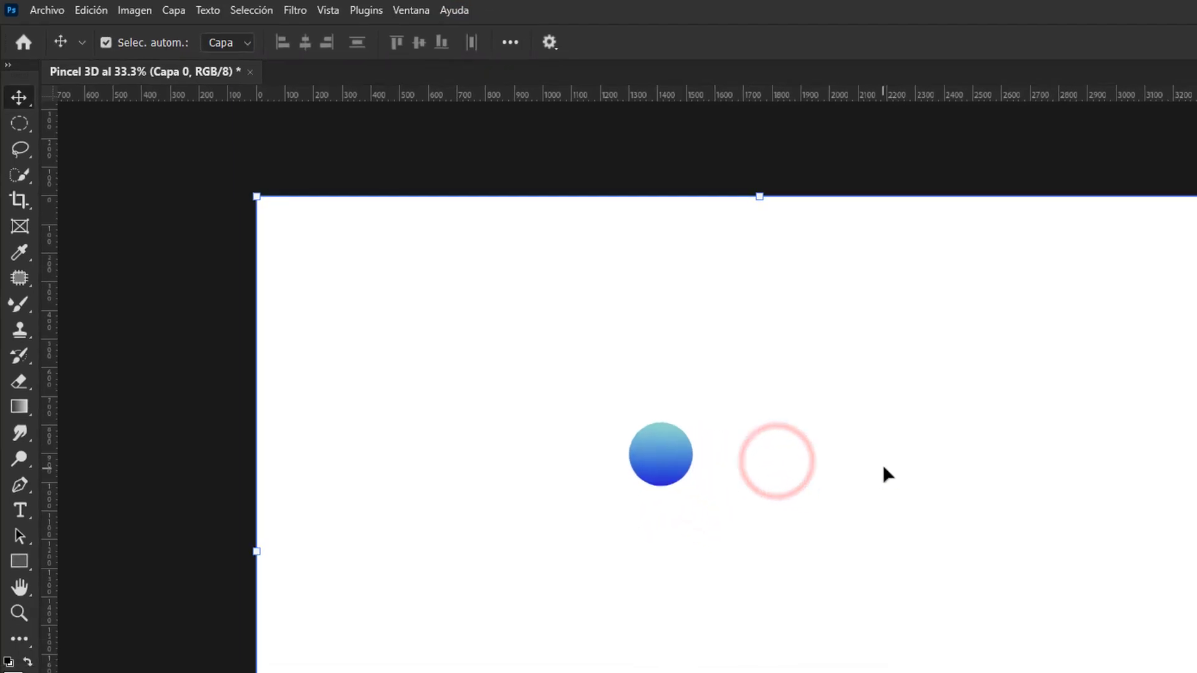
click(1078, 386)
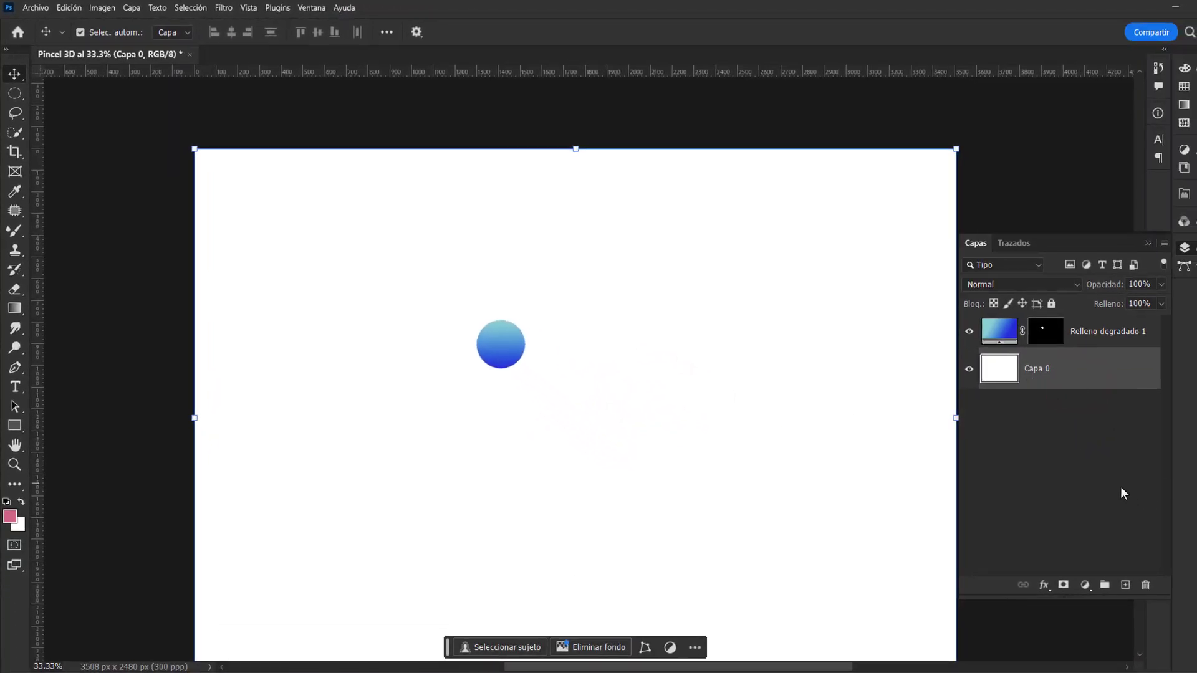
click(1145, 586)
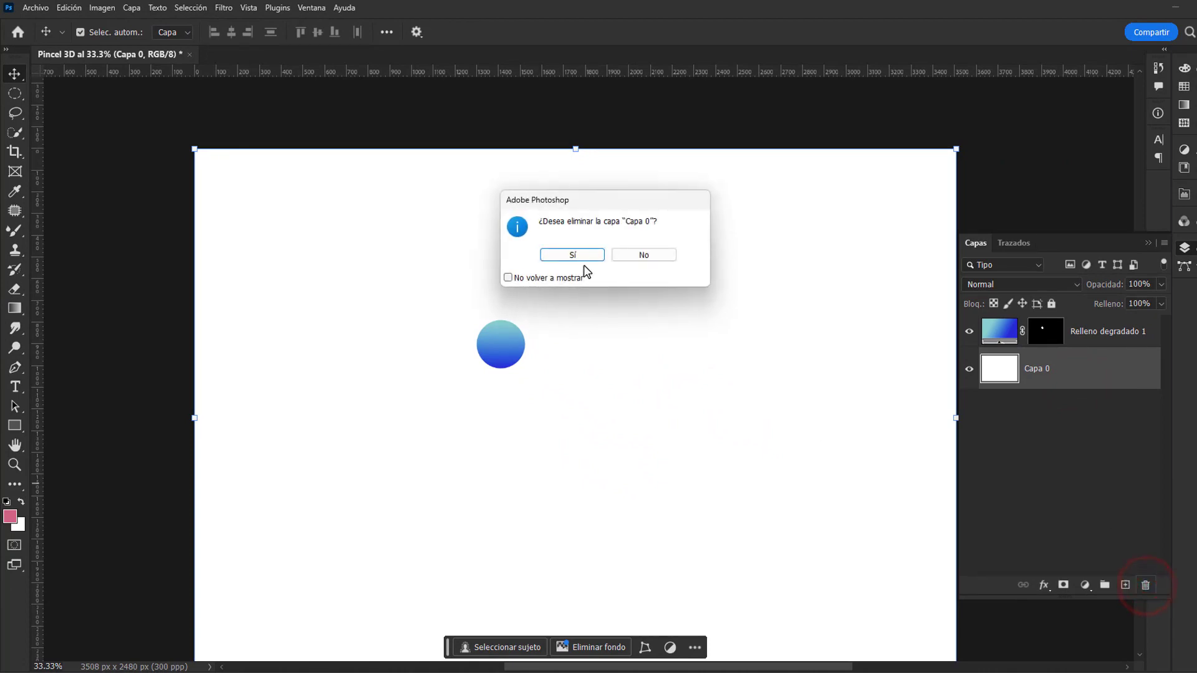
click(569, 255)
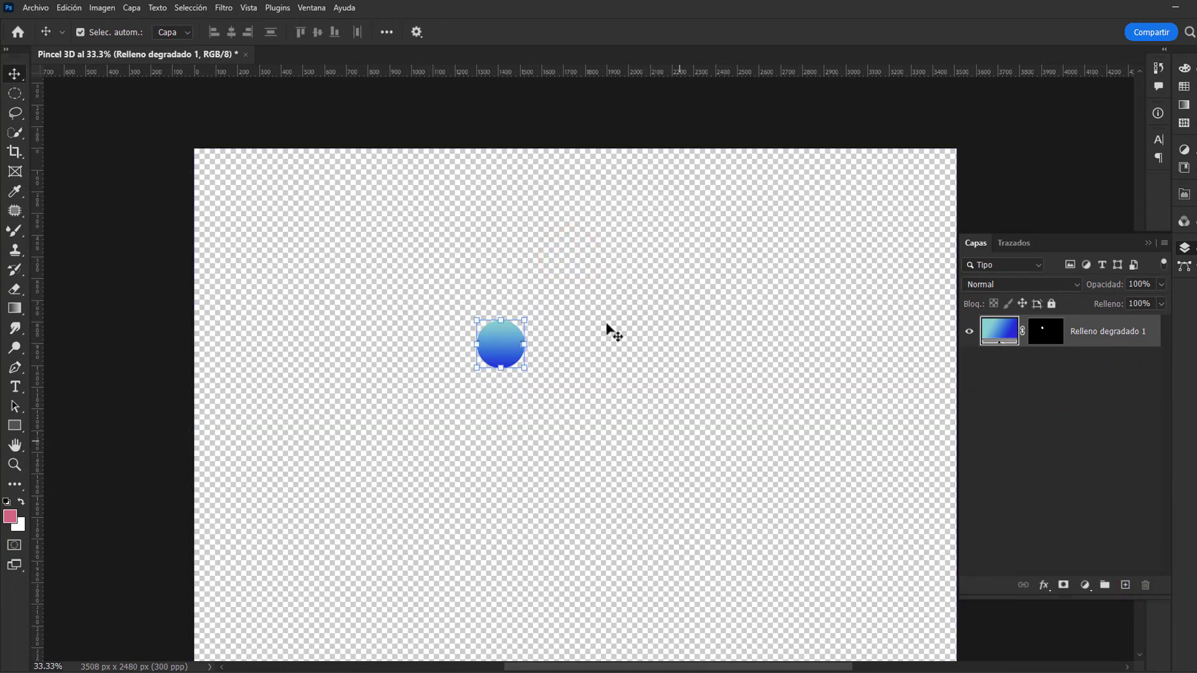
click(656, 342)
click(691, 382)
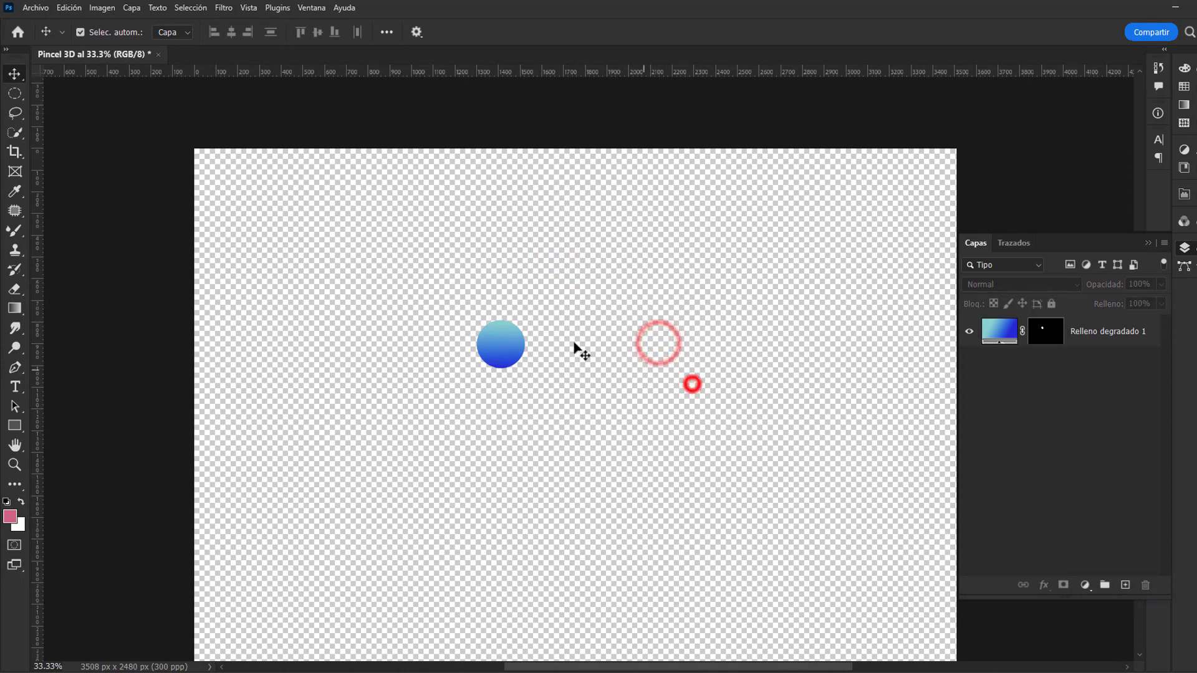
click(509, 329)
click(331, 251)
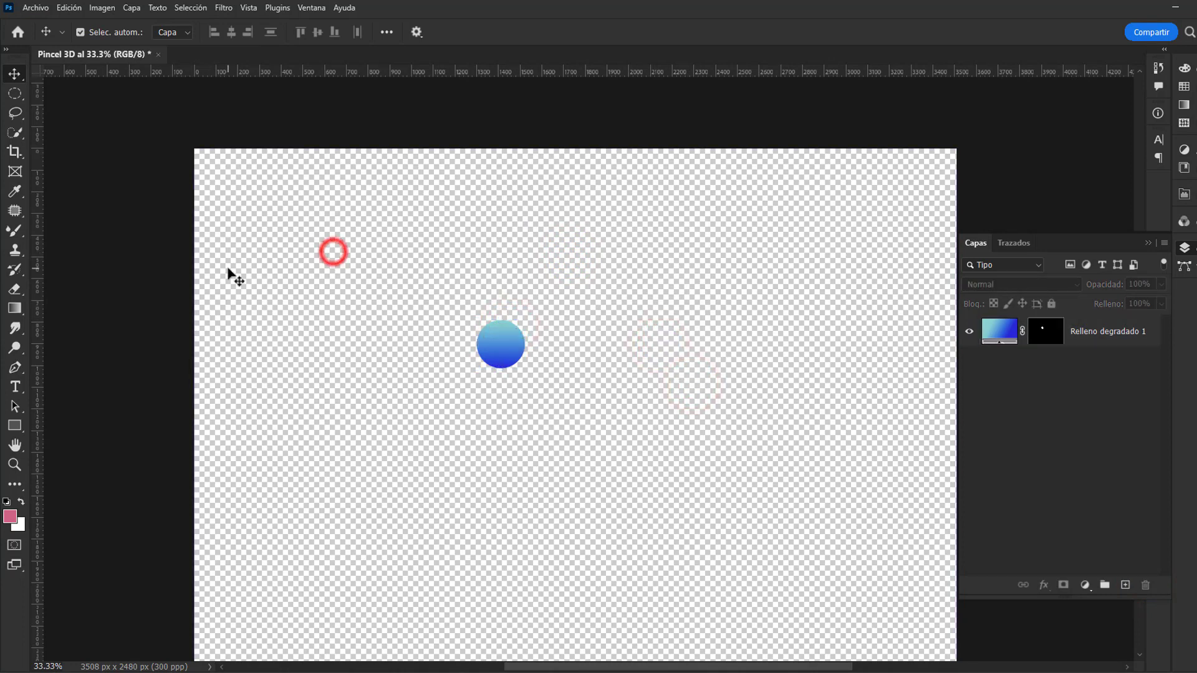
Step: Choose the Mixer Brush tool (Pincel mezclador) and add an empty layer above Relleno degradado 1
click(12, 230)
right_click(13, 230)
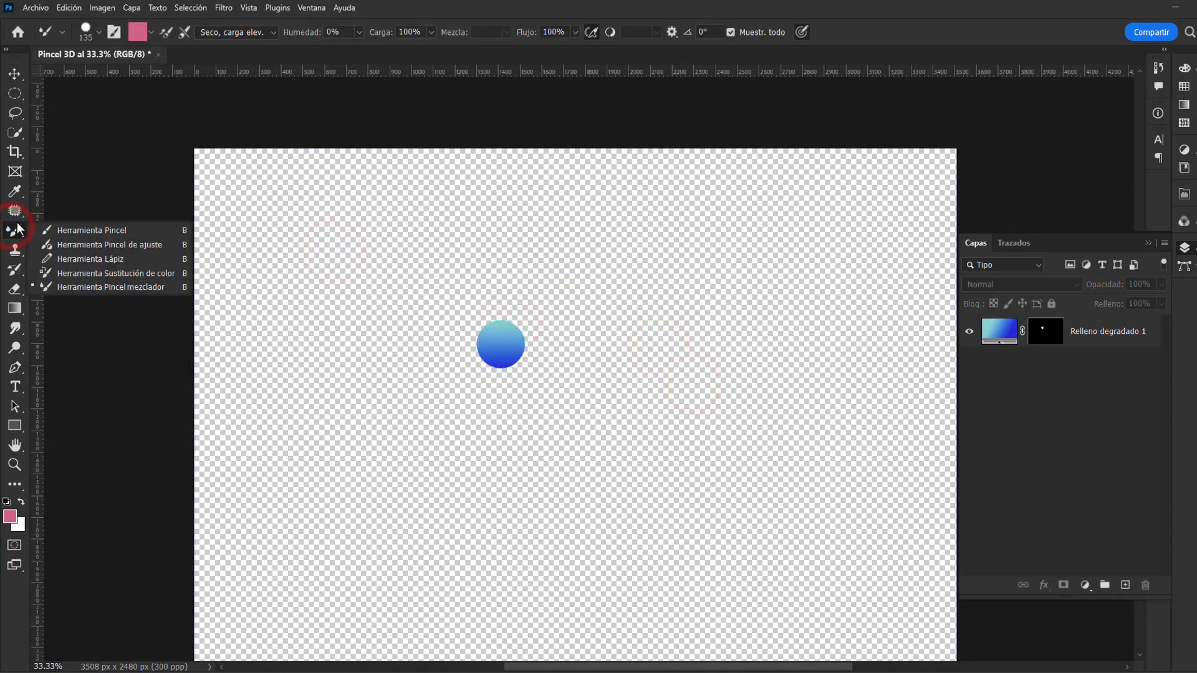
click(112, 287)
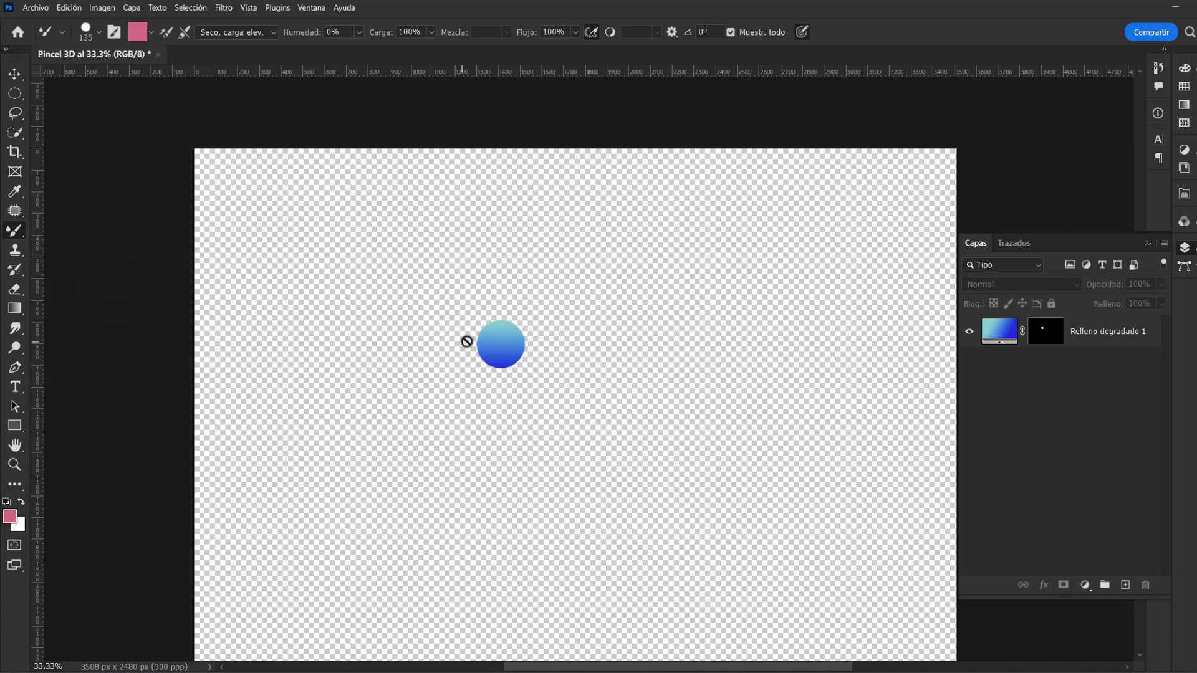
click(1106, 335)
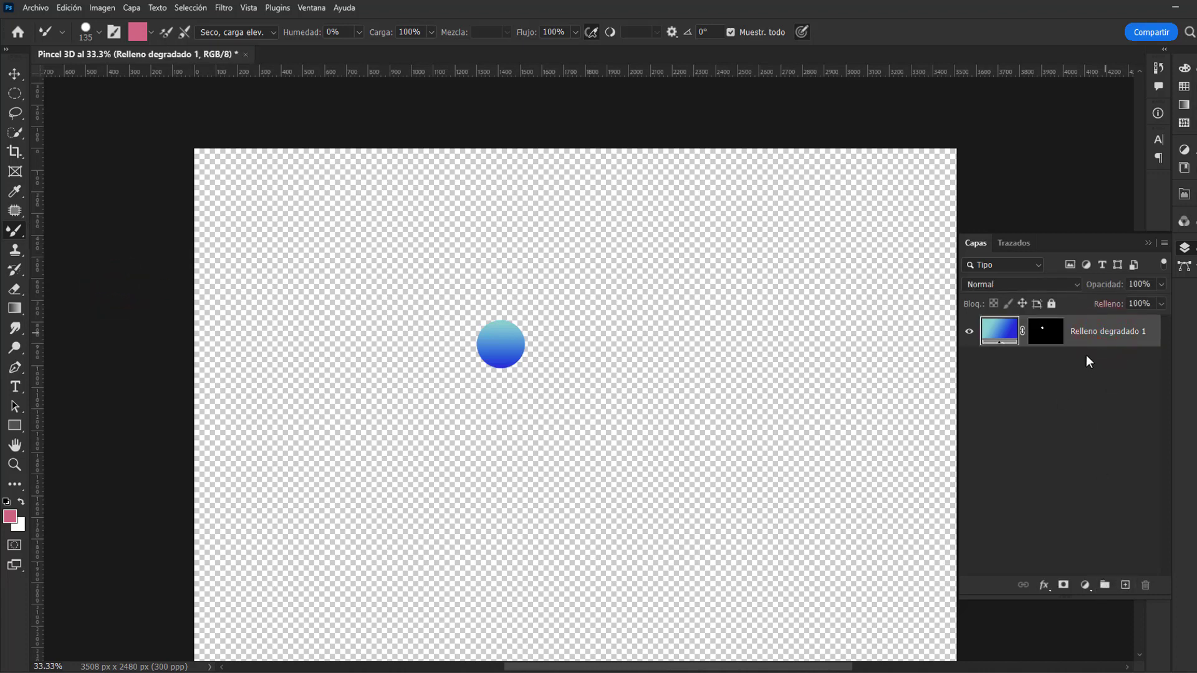
click(1126, 586)
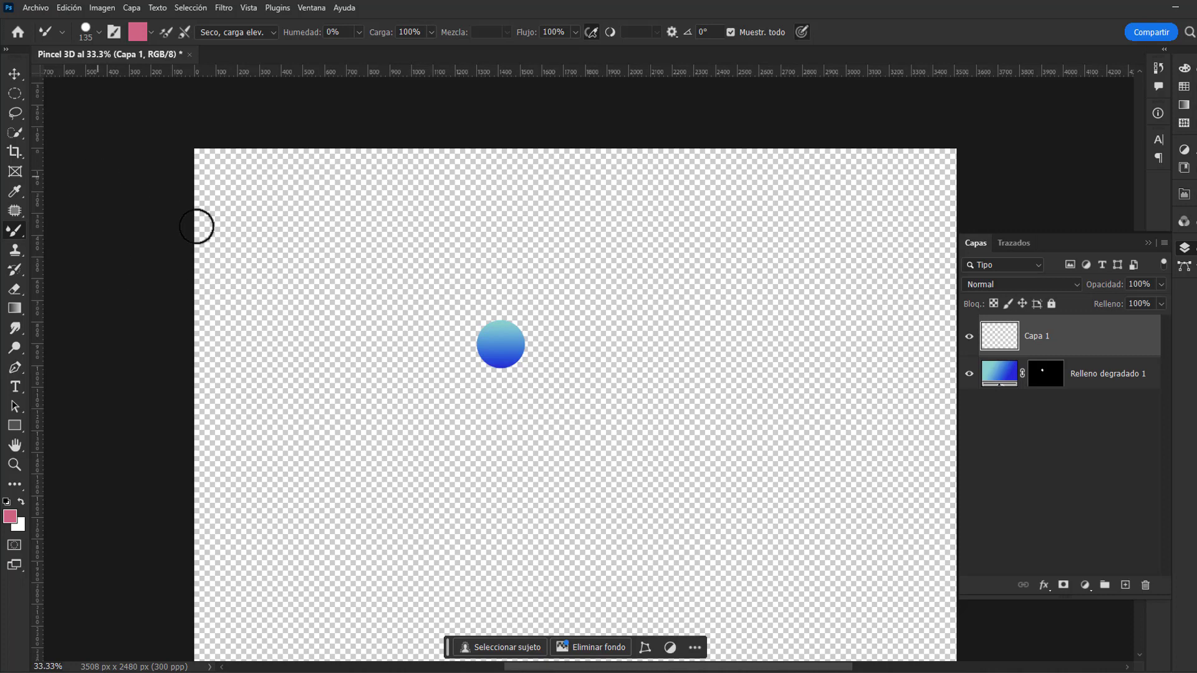
Step: Examine the Mixer Brush's size, hardness and preset options on the canvas, keeping the tool active
right_click(571, 321)
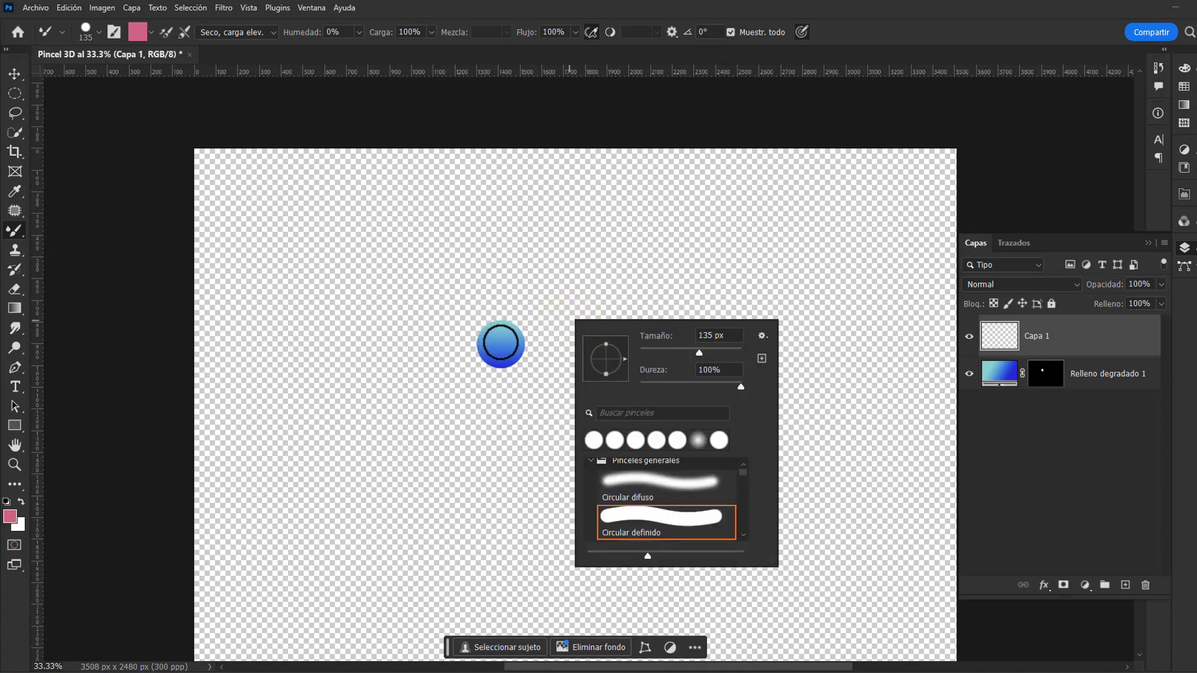
right_click(524, 292)
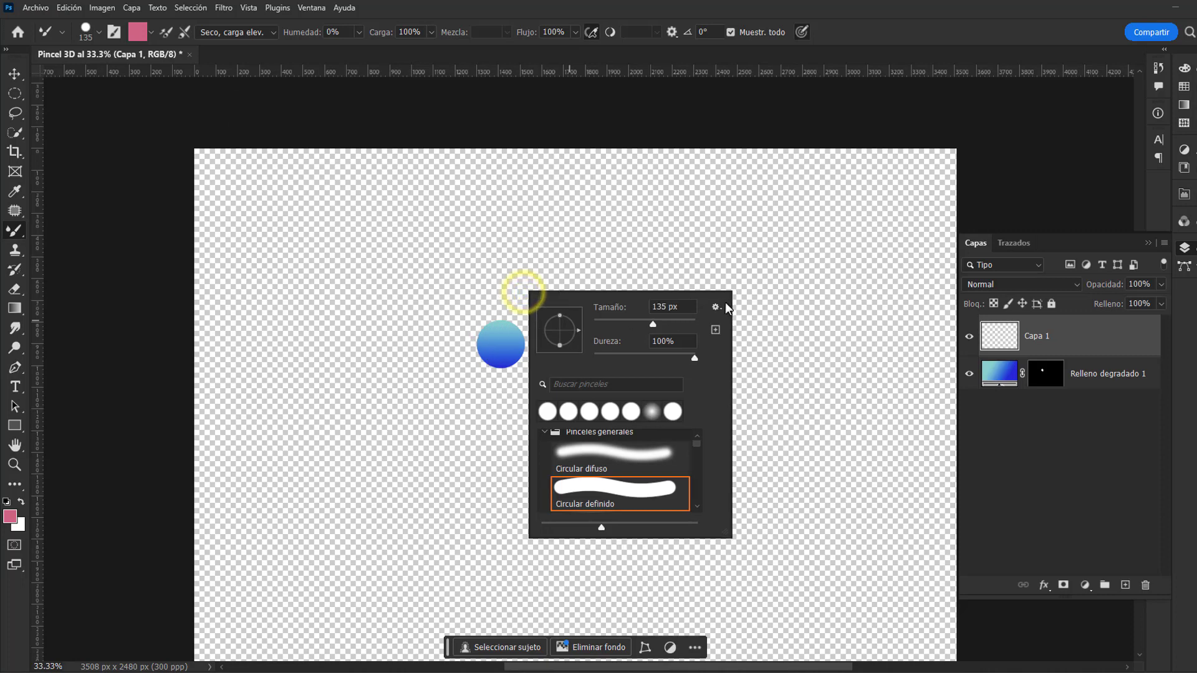
click(16, 235)
right_click(90, 238)
click(11, 233)
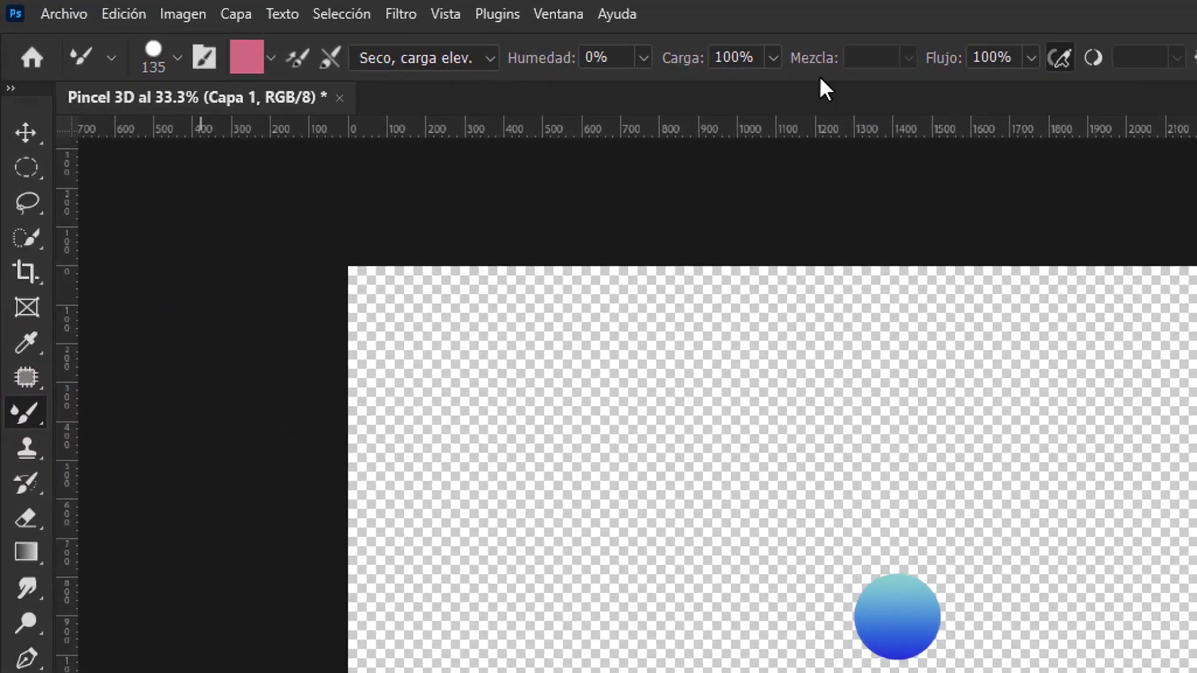
Step: Review the detailed brush tip settings, close them and open the brush preset picker
click(207, 58)
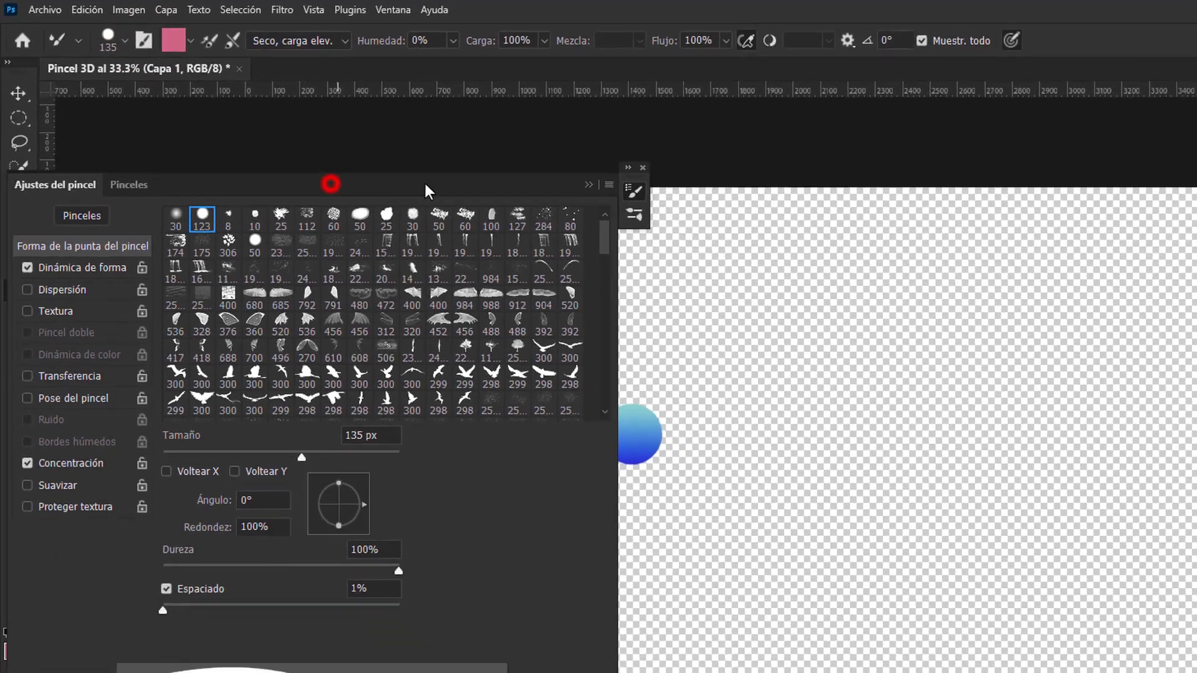
drag(424, 180, 850, 187)
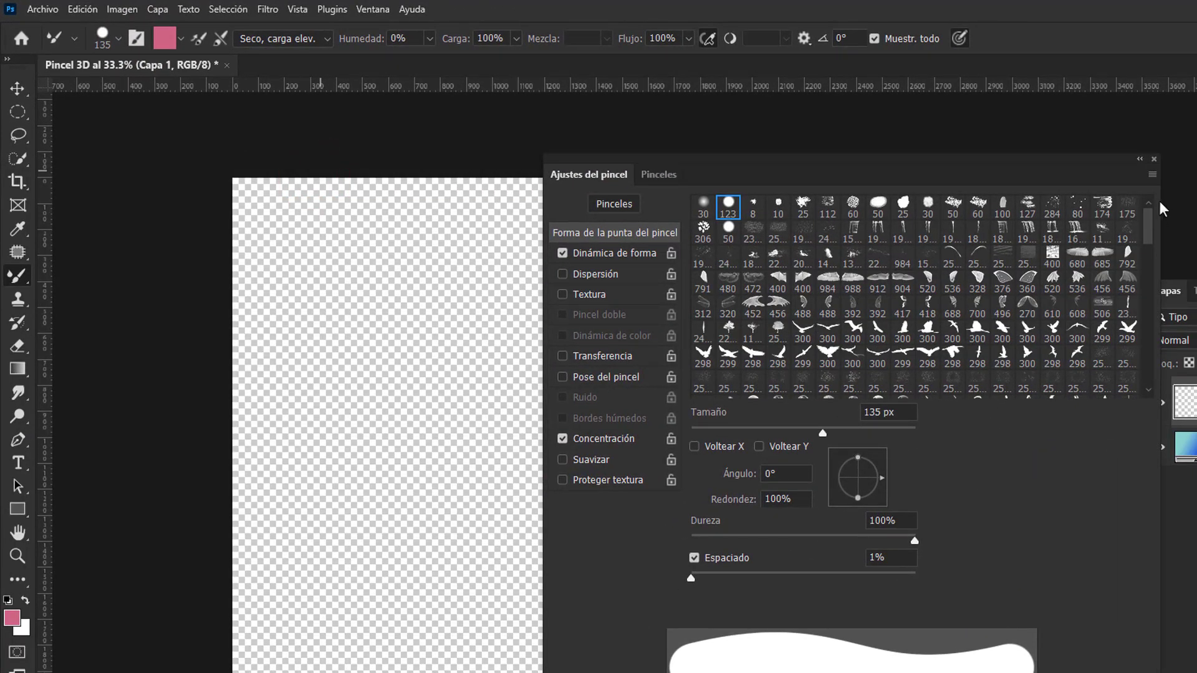
click(1154, 160)
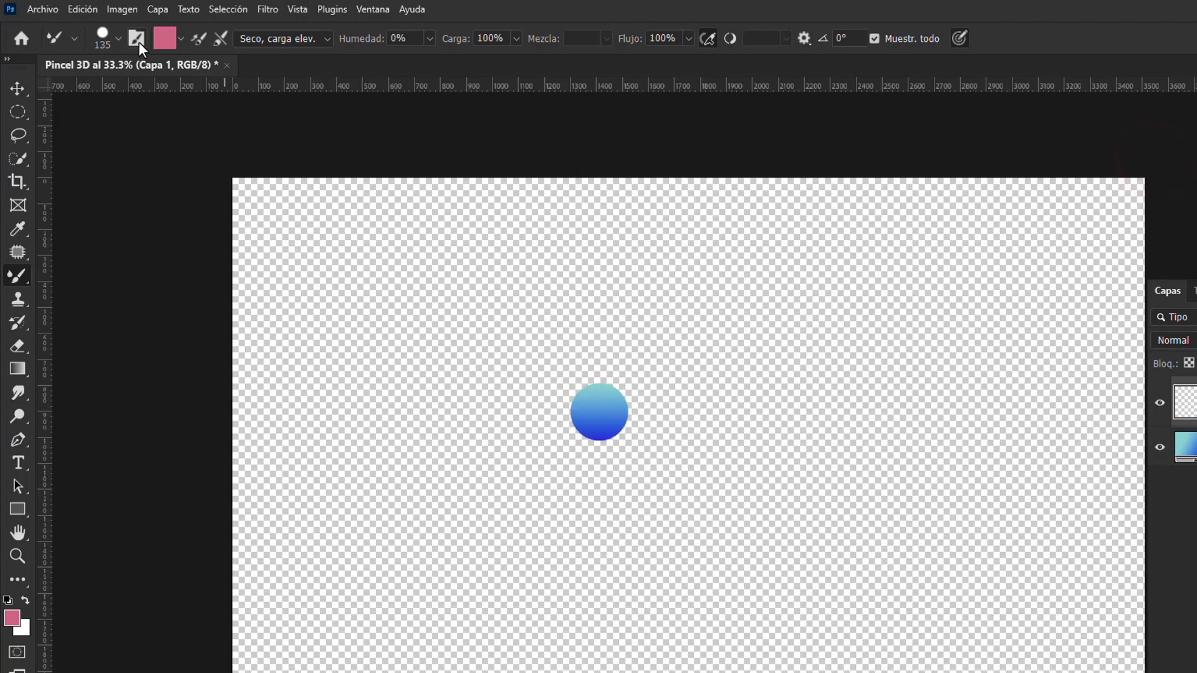
click(119, 39)
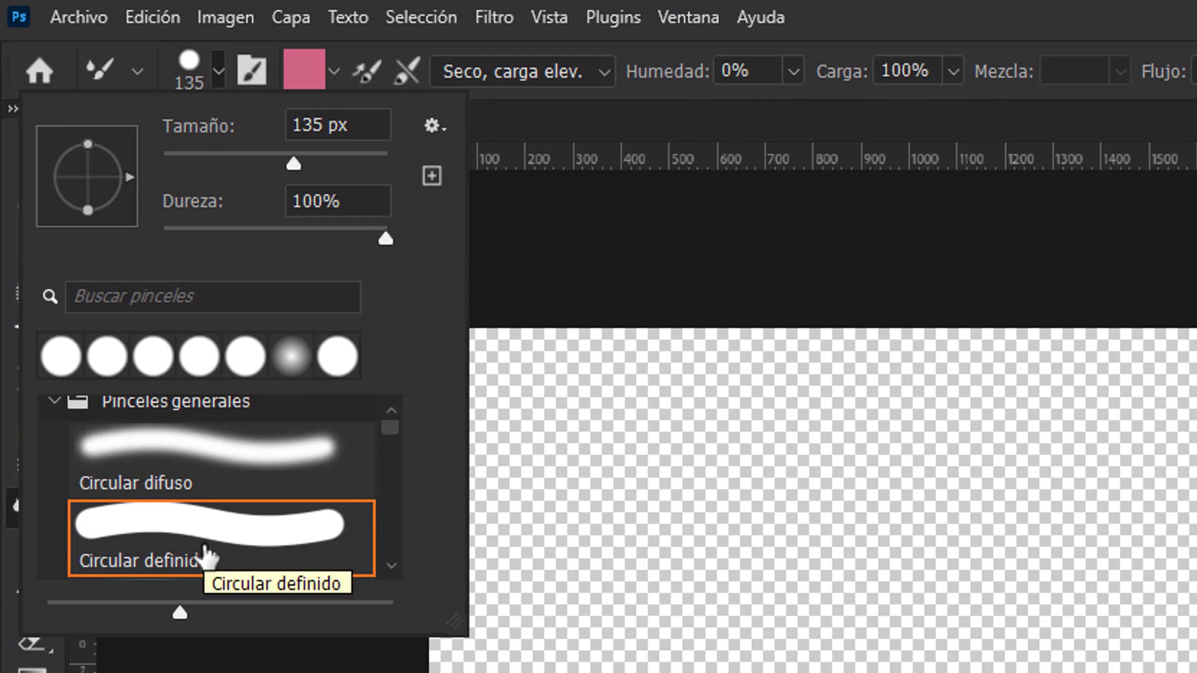
Step: Choose the Circular definido brush tip and close the preset picker
click(218, 536)
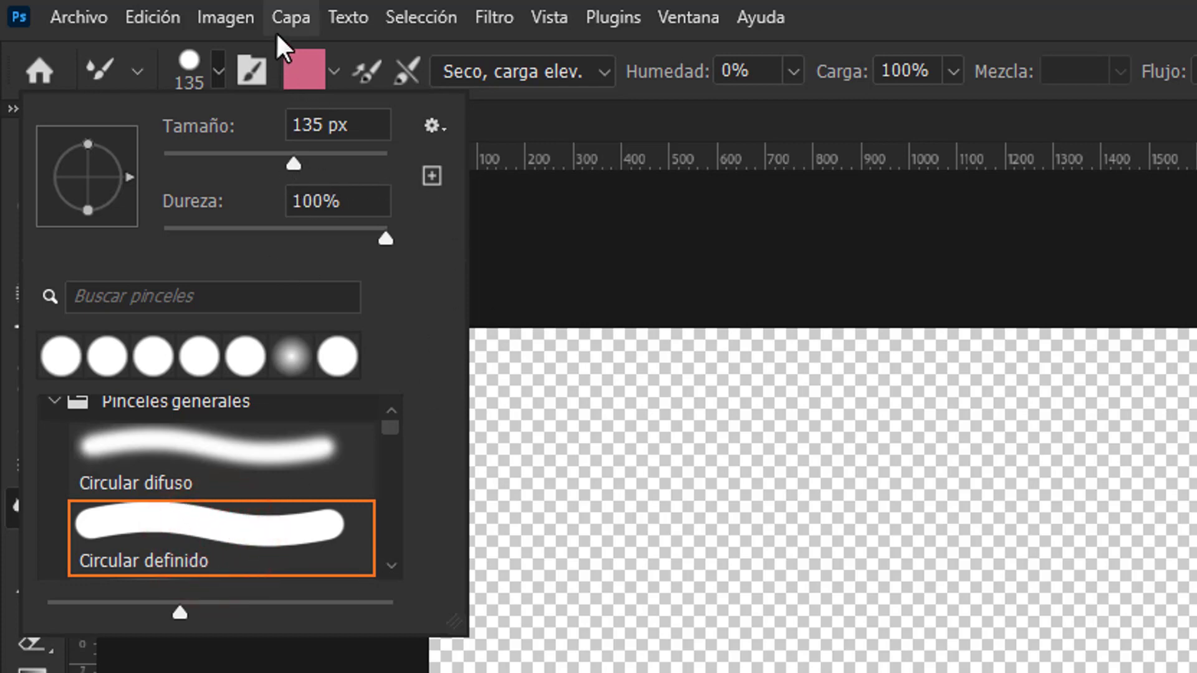
click(342, 16)
click(337, 19)
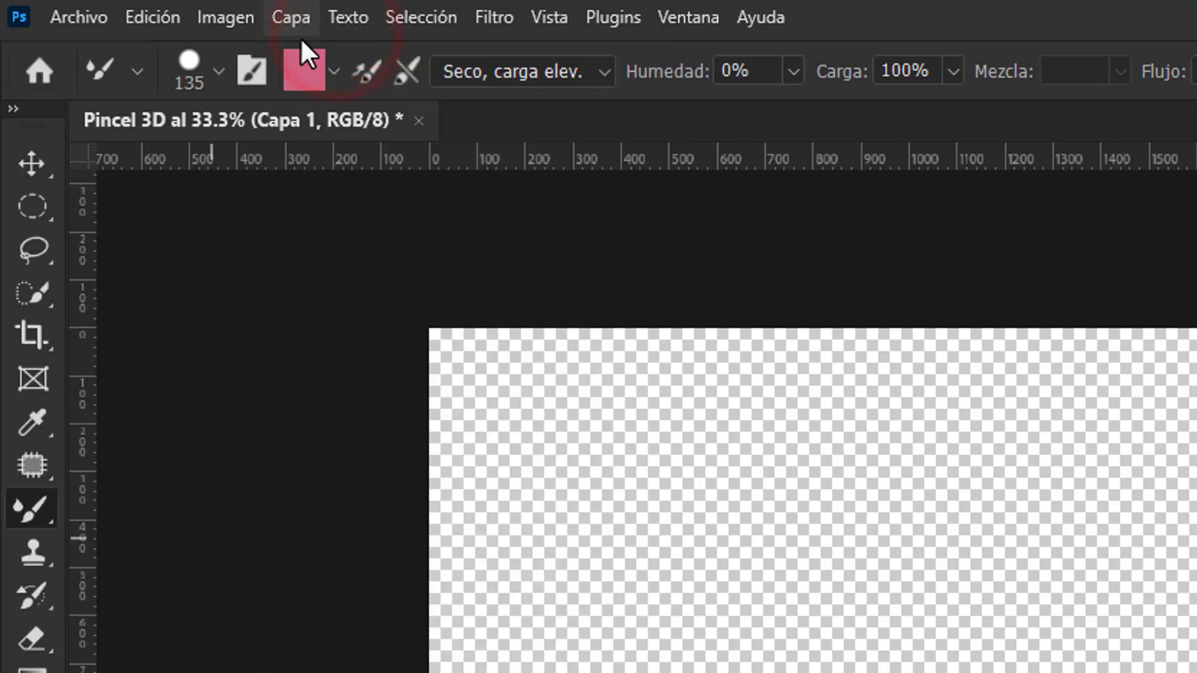
Step: Clear the Mixer Brush's loaded colour and turn on Cargar solo colores sólidos
click(334, 76)
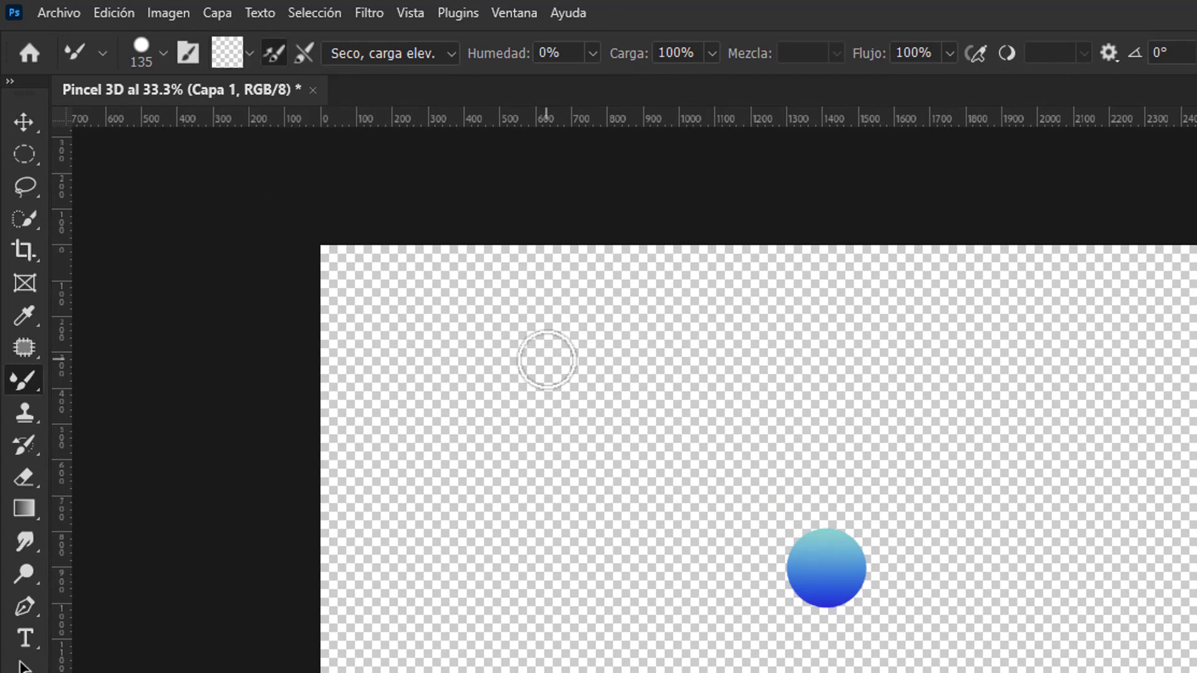
click(247, 52)
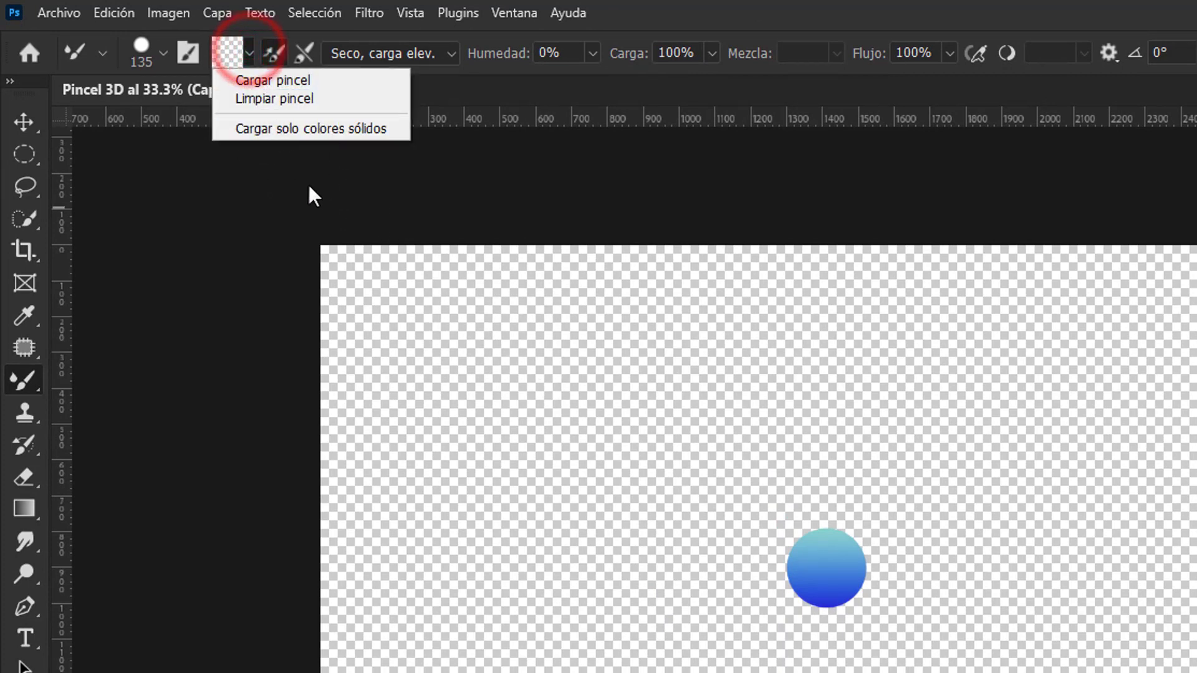
click(304, 129)
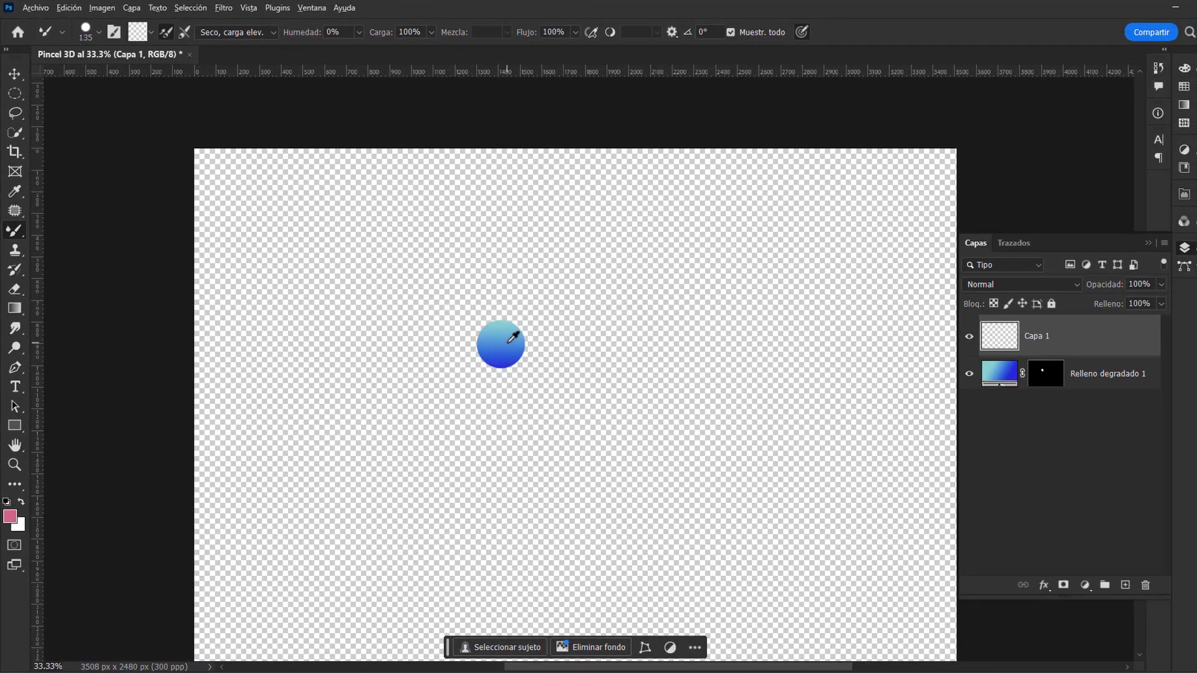
Step: Try to sample the gradient circle with the empty Capa 1 active and undo the resulting dab
key(alt)
drag(510, 331, 494, 337)
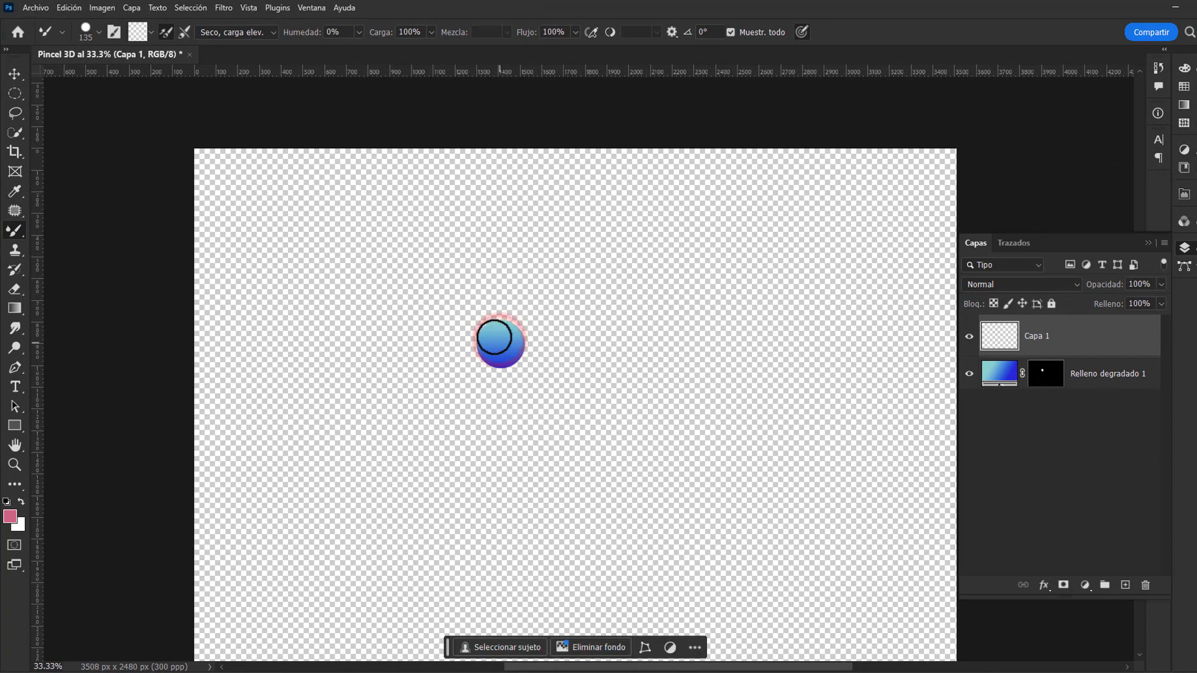
key(ctrl+z)
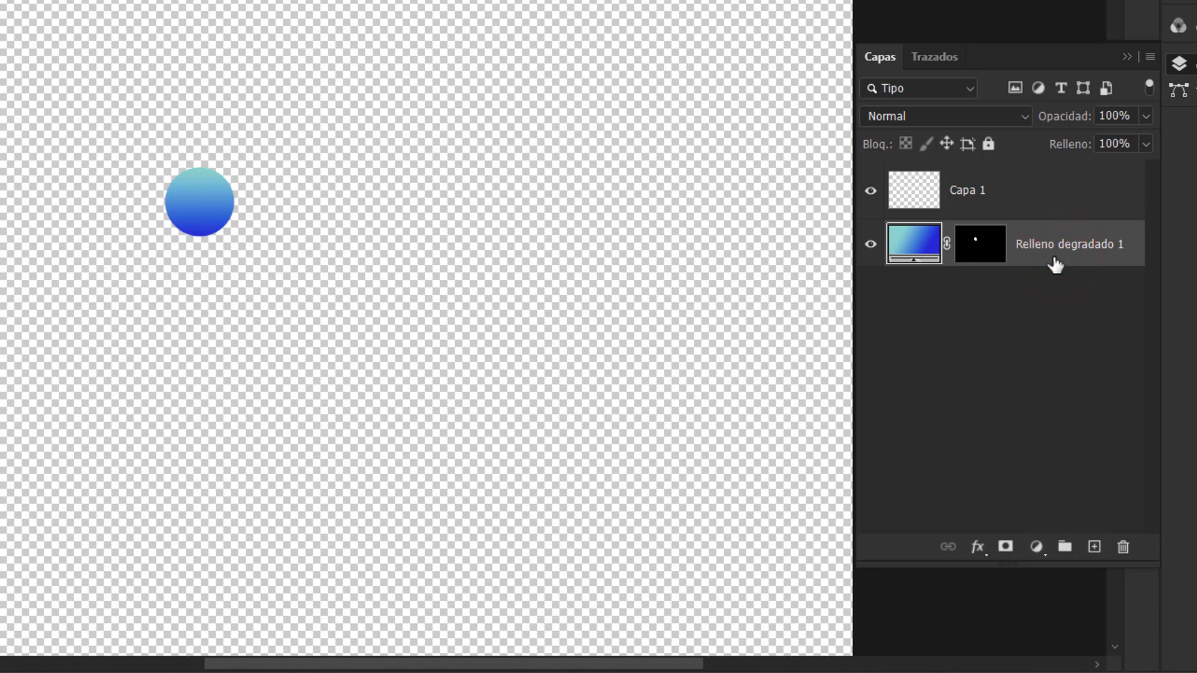
Step: Merge Capa 1 and Relleno degradado 1 into one layer and check it by switching its visibility off and on
shift+click(1054, 214)
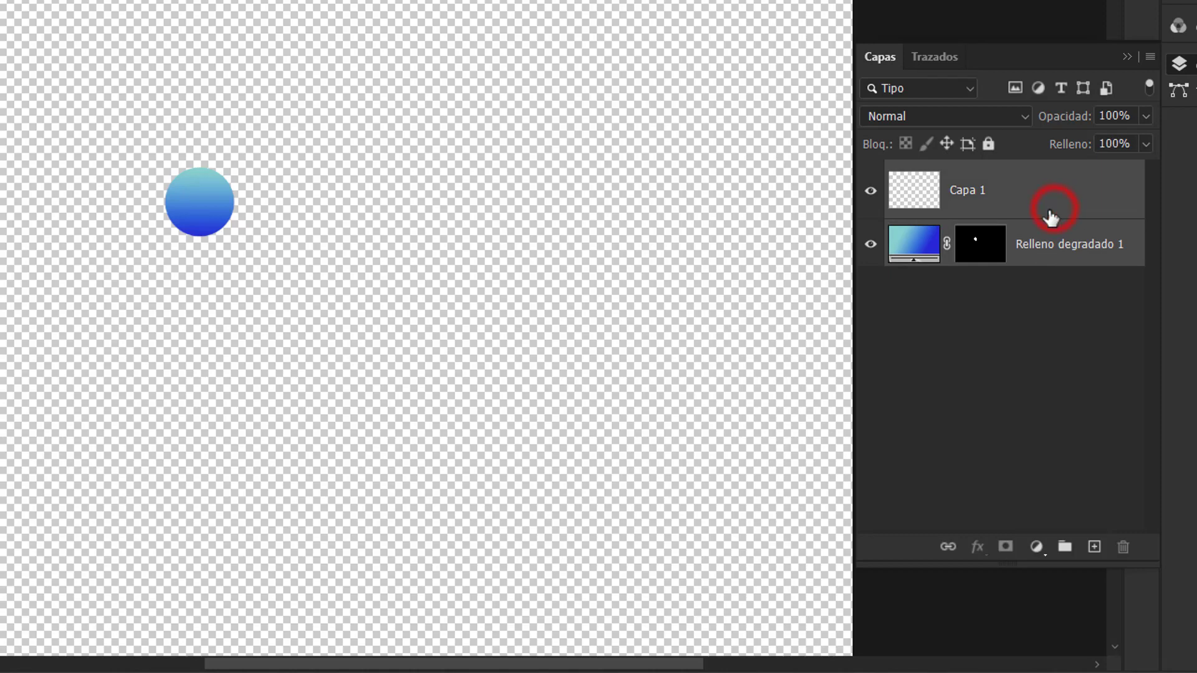
key(ctrl+e)
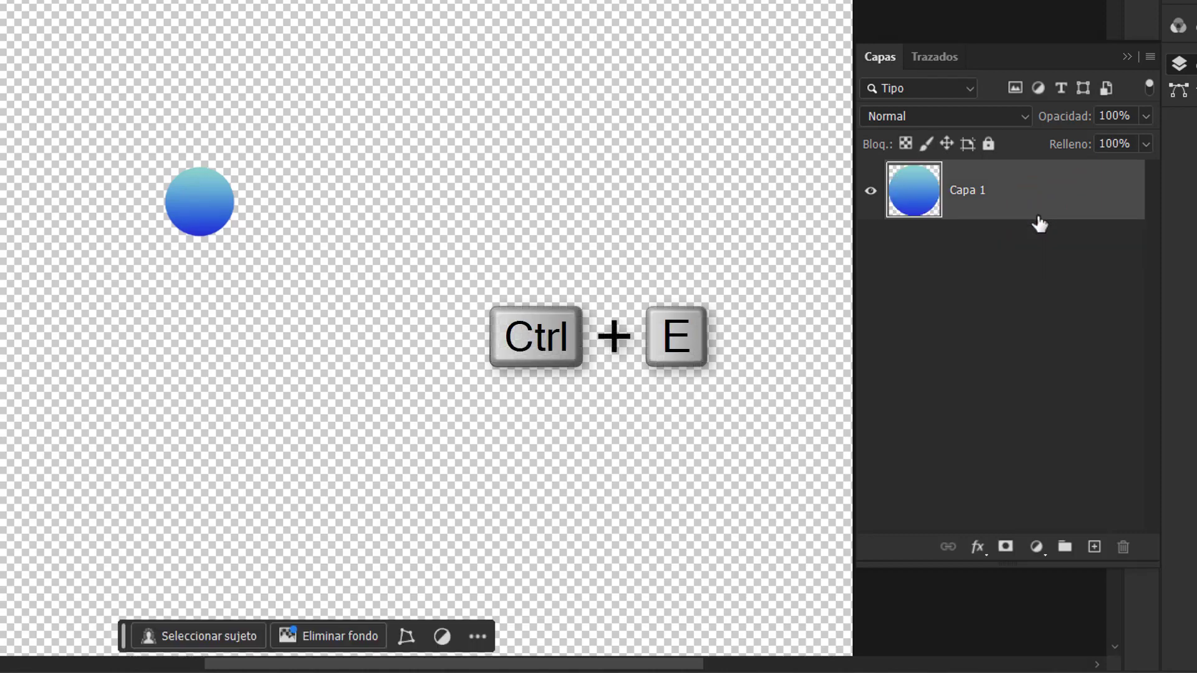
click(870, 190)
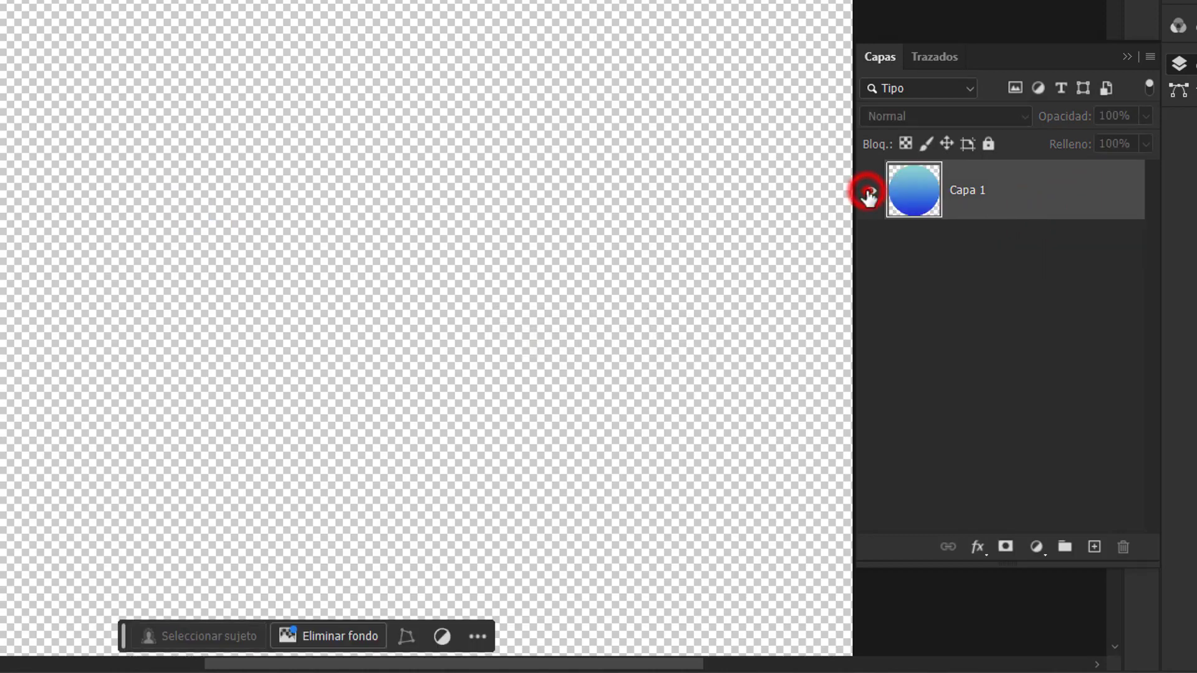
click(870, 190)
click(895, 232)
click(895, 231)
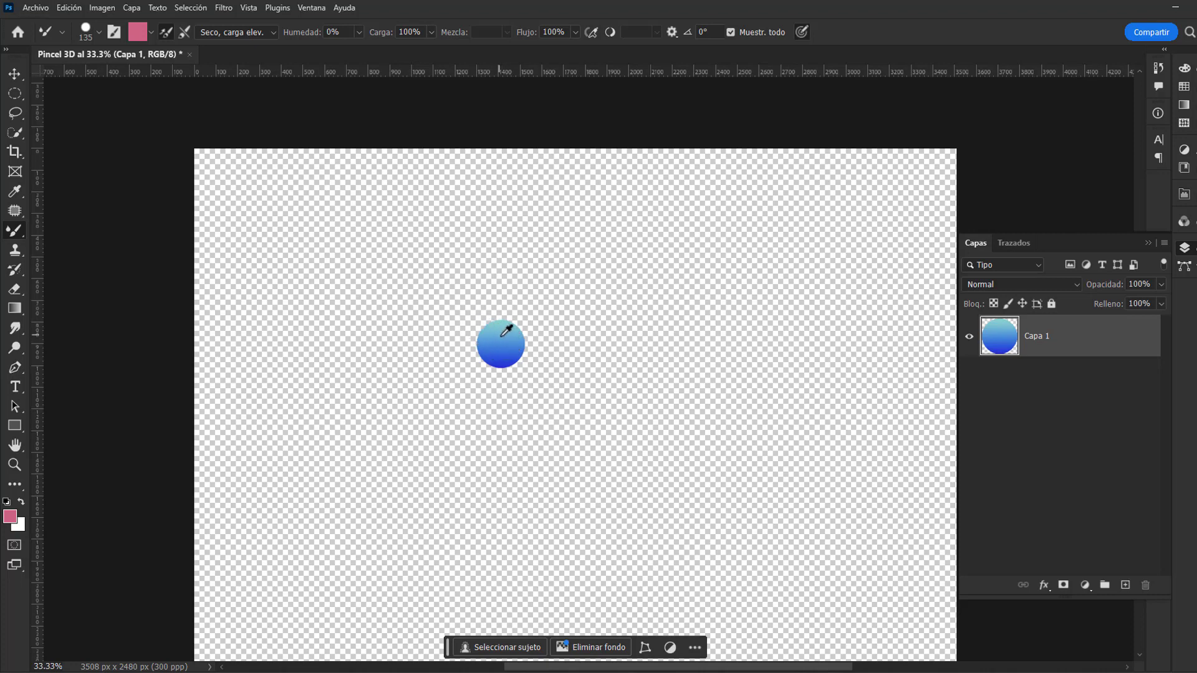
Step: Sample medium blue, light teal and dark blue in turn from the gradient circle as solid brush colours
alt+click(506, 338)
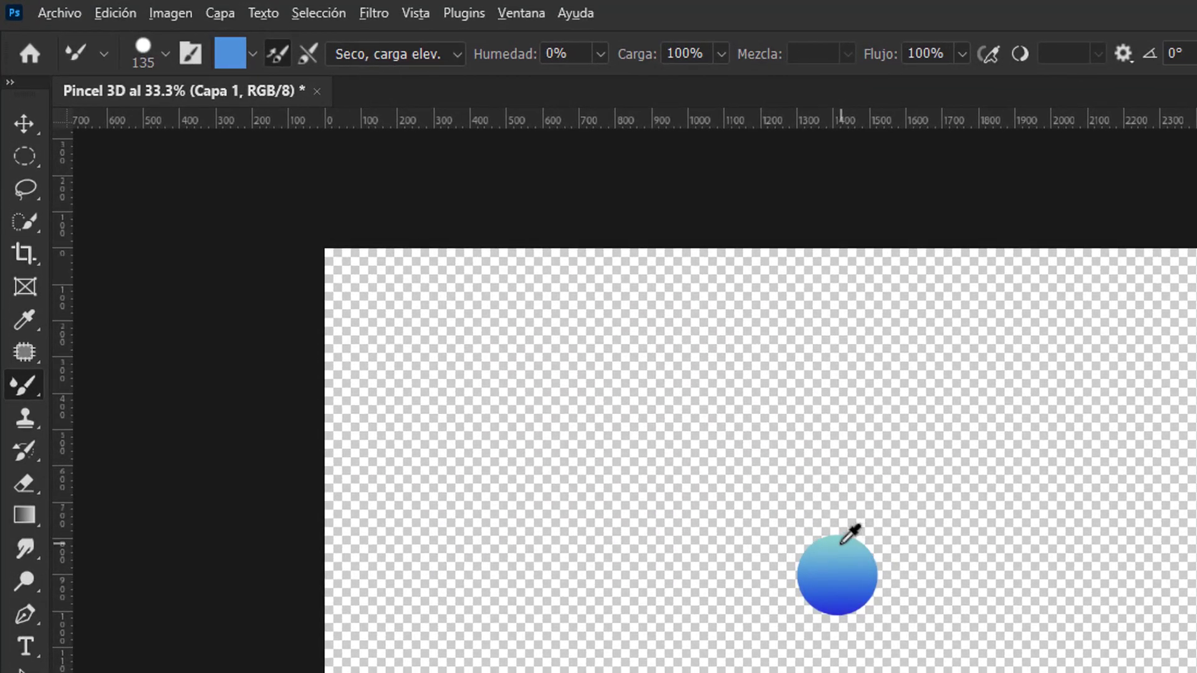
alt+click(830, 538)
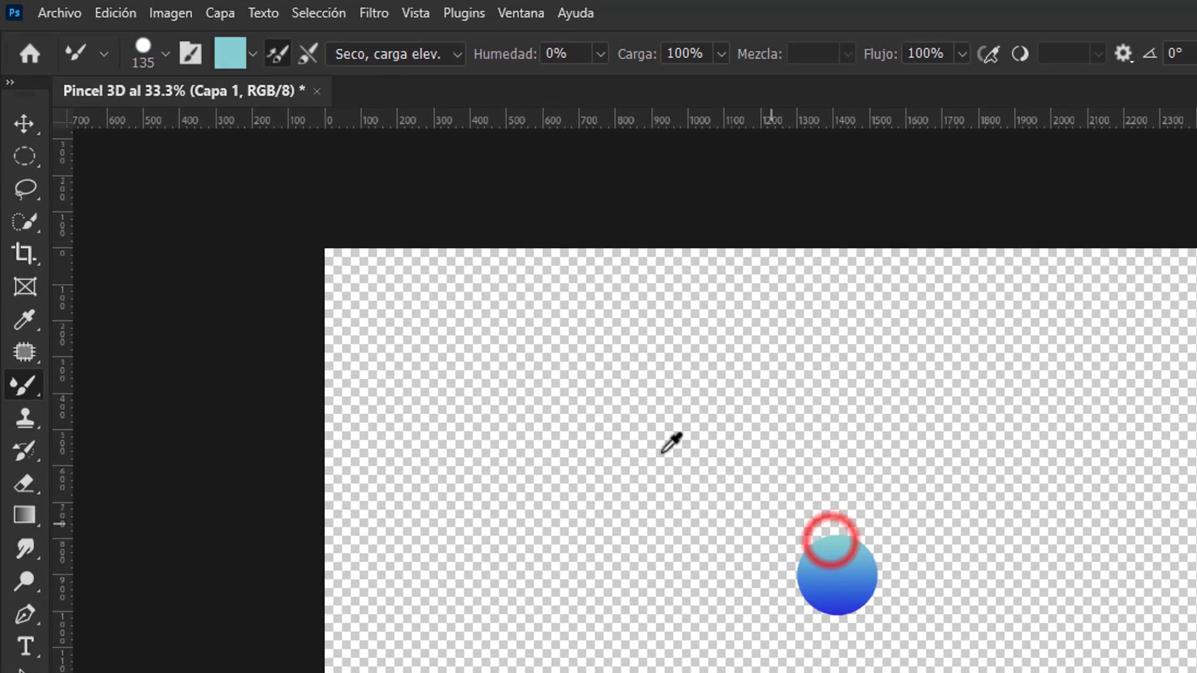
alt+click(831, 595)
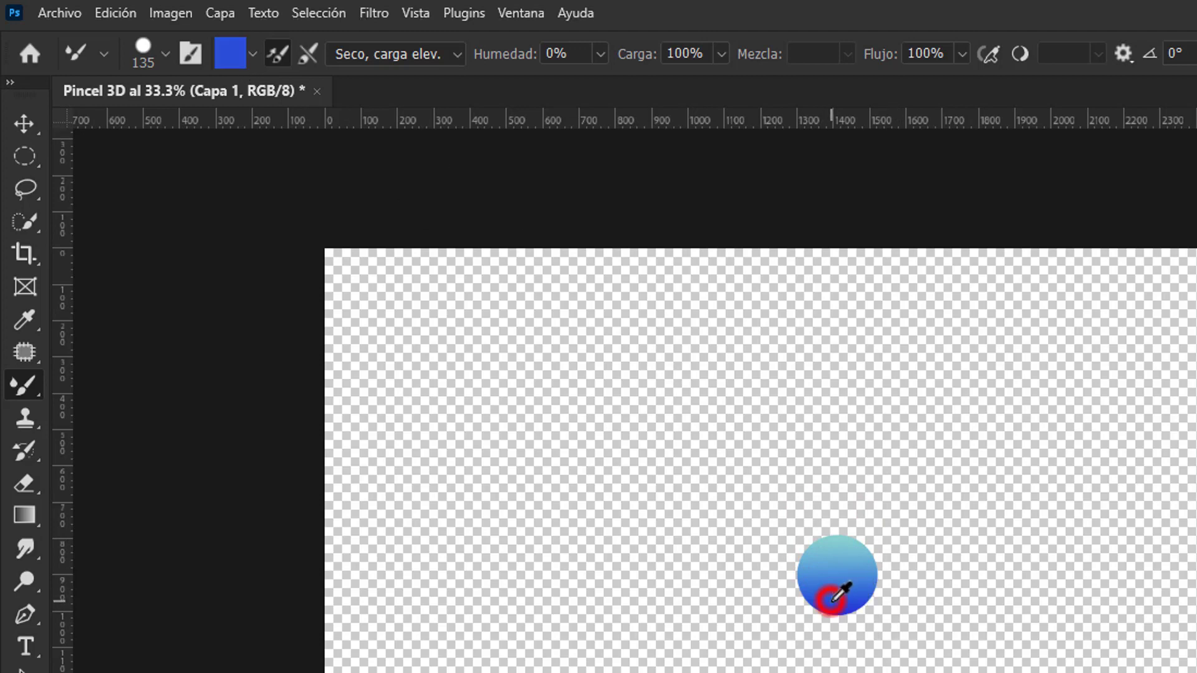
Step: Turn off Cargar solo colores sólidos for the Mixer Brush
click(252, 47)
click(294, 128)
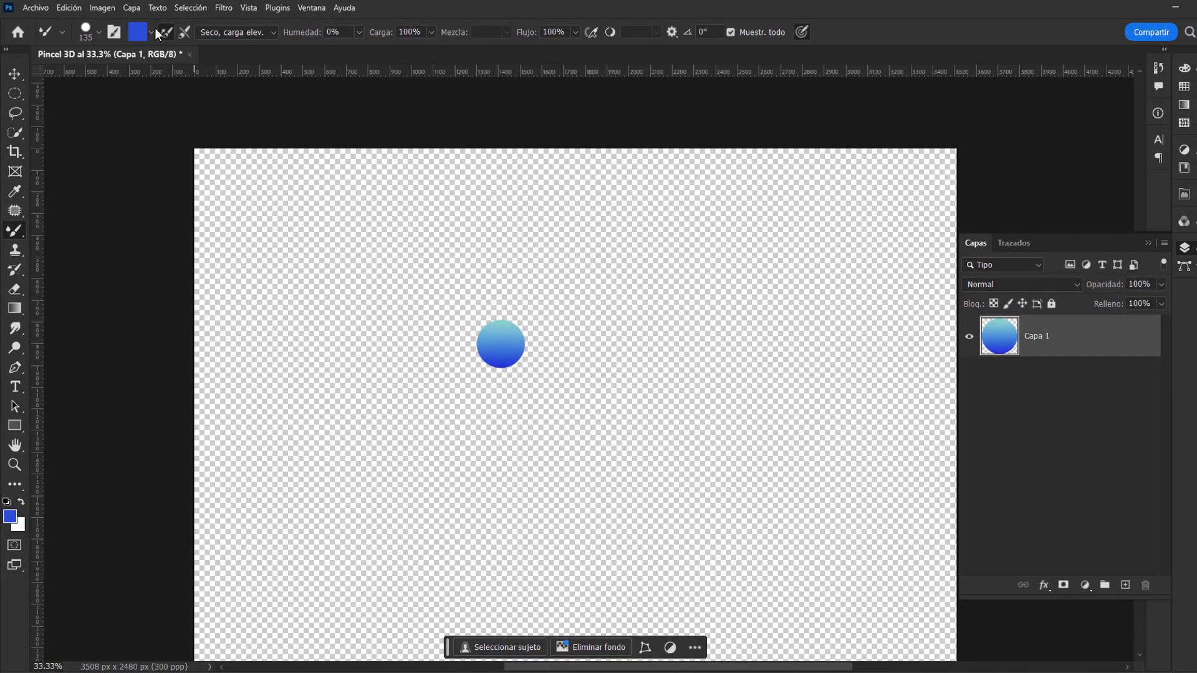
click(152, 32)
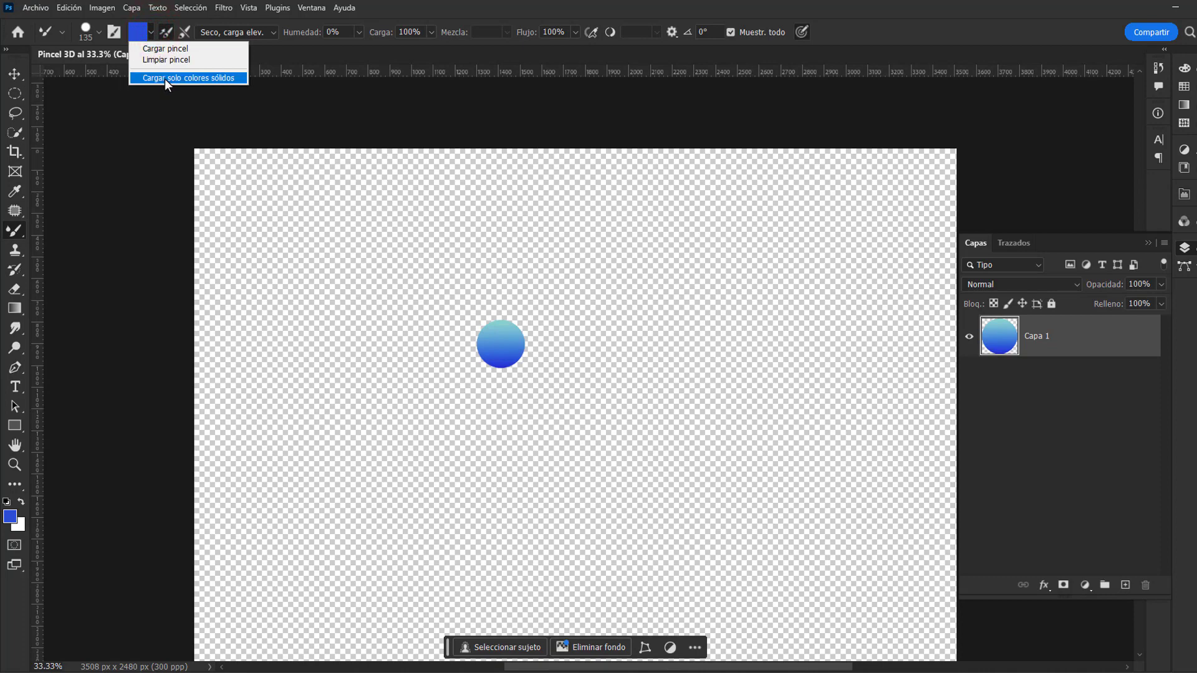
Step: Enlarge the Mixer Brush to 390 px, keeping the hardness at 100%
right_click(489, 331)
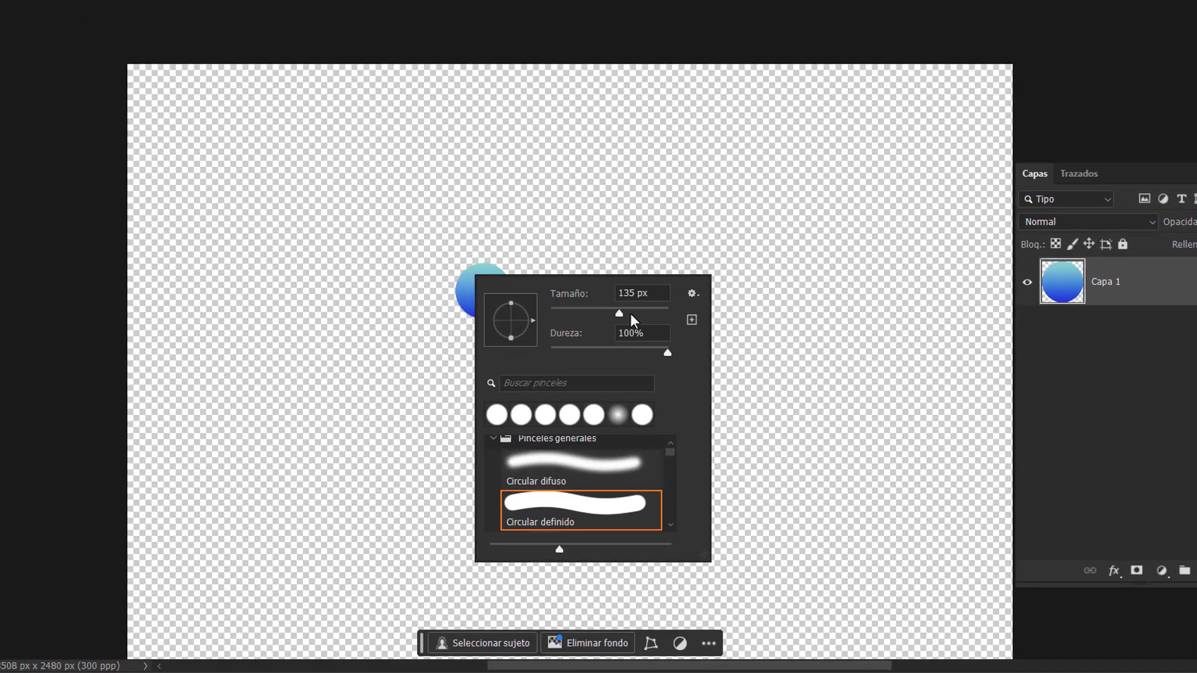
drag(618, 363, 631, 364)
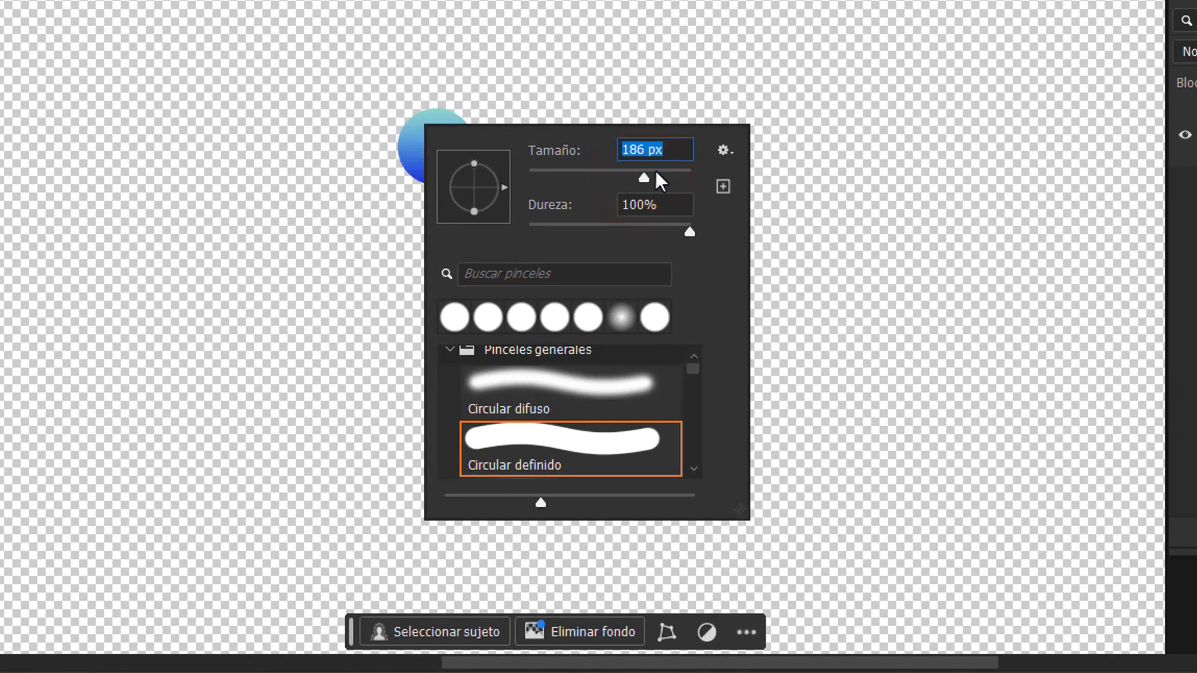
drag(656, 175, 664, 177)
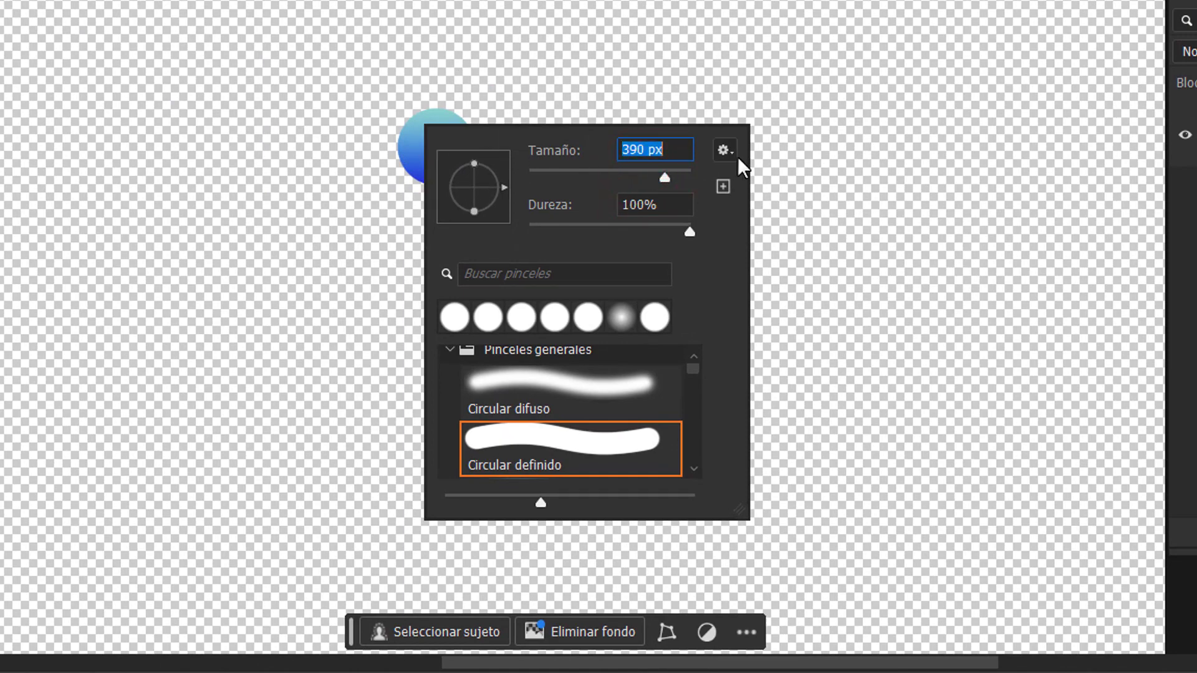
Step: Undo the stray dab, sample the whole gradient circle and paint a looping stroke across the canvas
click(419, 143)
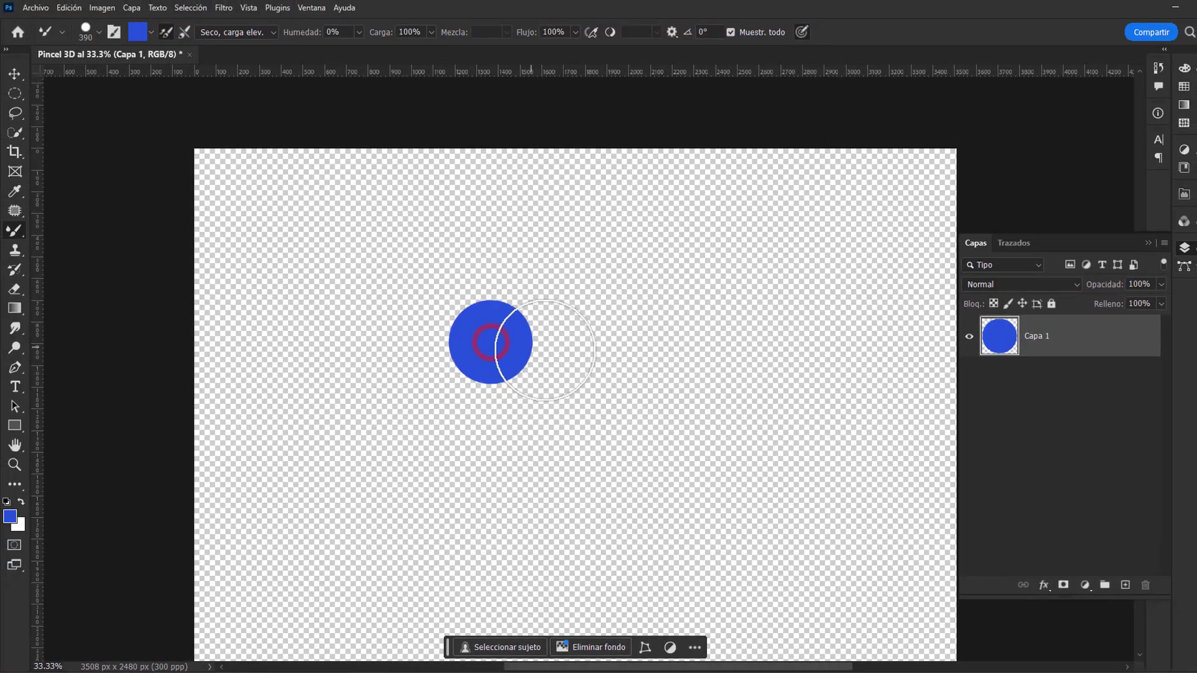
key(ctrl+z)
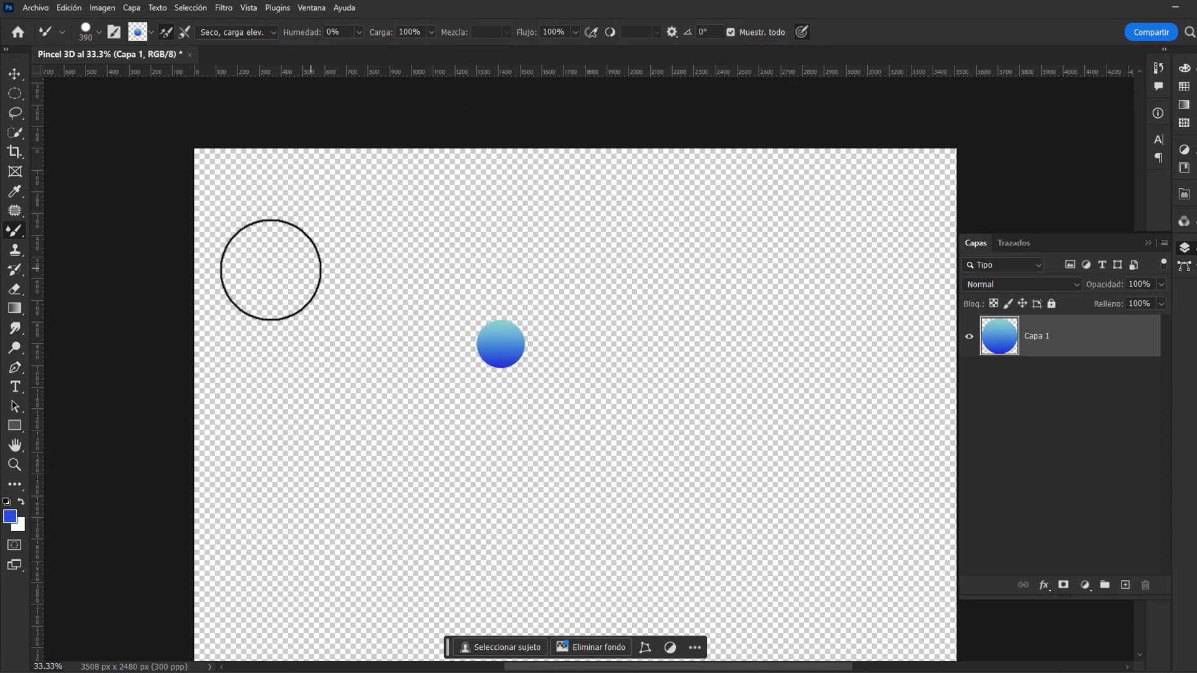
mouse_move(132, 290)
mouse_down()
mouse_move(203, 286)
mouse_move(425, 223)
mouse_move(529, 238)
mouse_move(599, 294)
mouse_move(666, 404)
mouse_move(766, 396)
mouse_move(802, 324)
mouse_move(783, 256)
mouse_move(731, 236)
mouse_move(662, 313)
mouse_move(608, 411)
mouse_move(533, 476)
mouse_move(455, 479)
mouse_move(363, 433)
mouse_move(329, 347)
mouse_move(378, 252)
mouse_move(518, 229)
mouse_move(637, 371)
mouse_move(710, 482)
mouse_move(873, 531)
mouse_move(977, 487)
mouse_up()
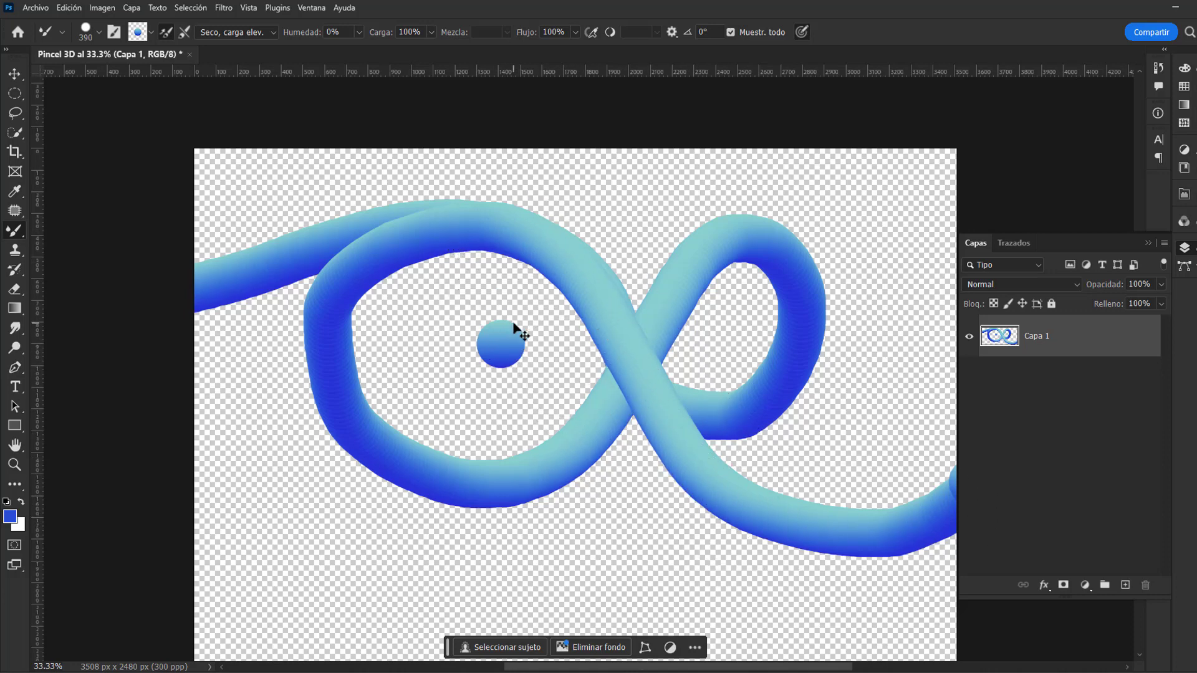
Step: Reduce the brush tip's Espaciado to 1% in the detailed brush settings and collapse them
right_click(269, 187)
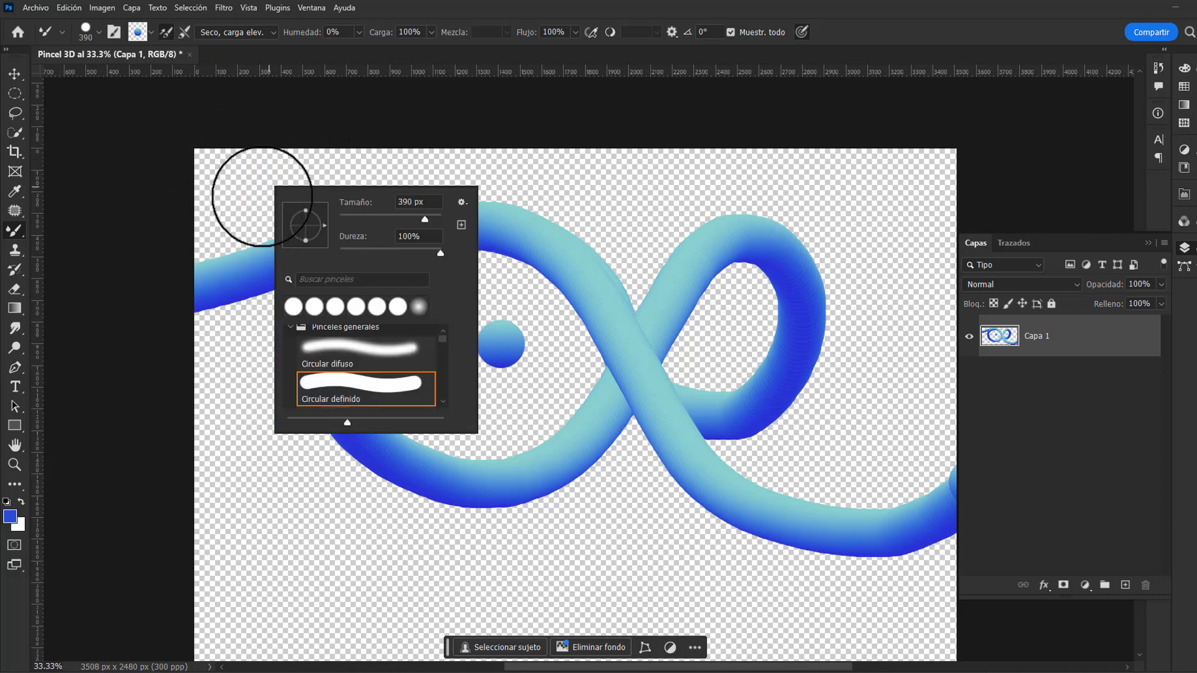
click(115, 34)
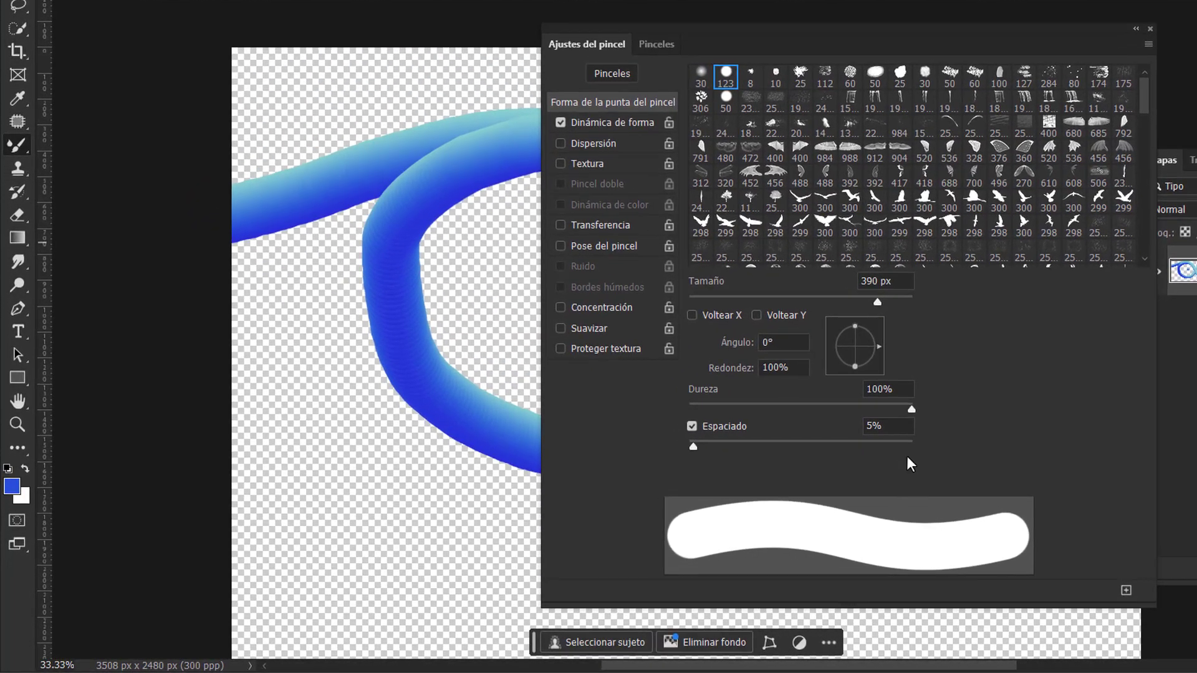
mouse_move(691, 446)
mouse_down()
mouse_move(655, 458)
mouse_move(833, 449)
mouse_move(663, 455)
mouse_up()
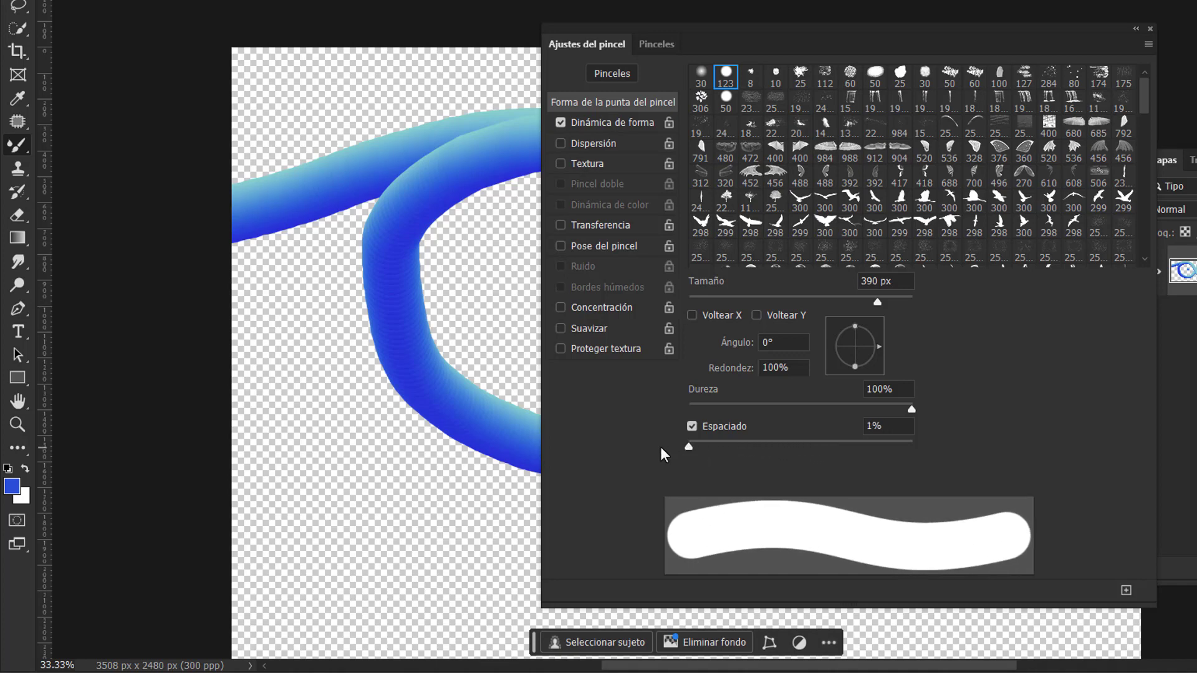
click(1132, 29)
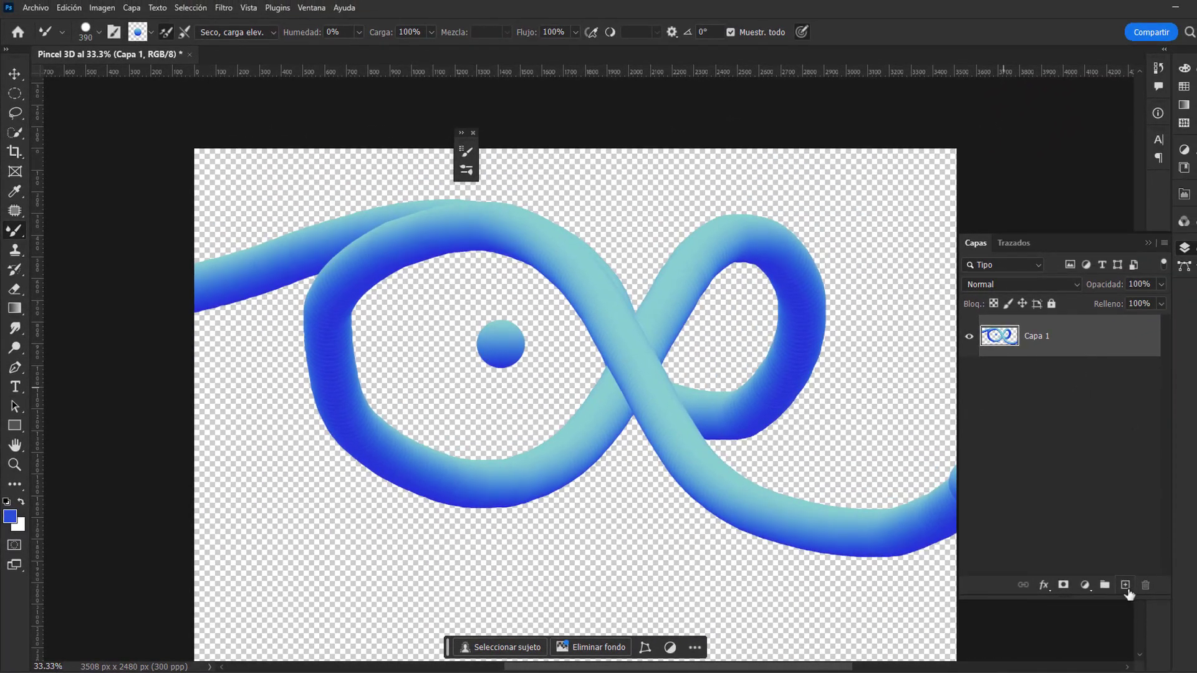
Step: Add a new empty layer and delete Capa 1 with the looping stroke
click(1125, 586)
click(1044, 379)
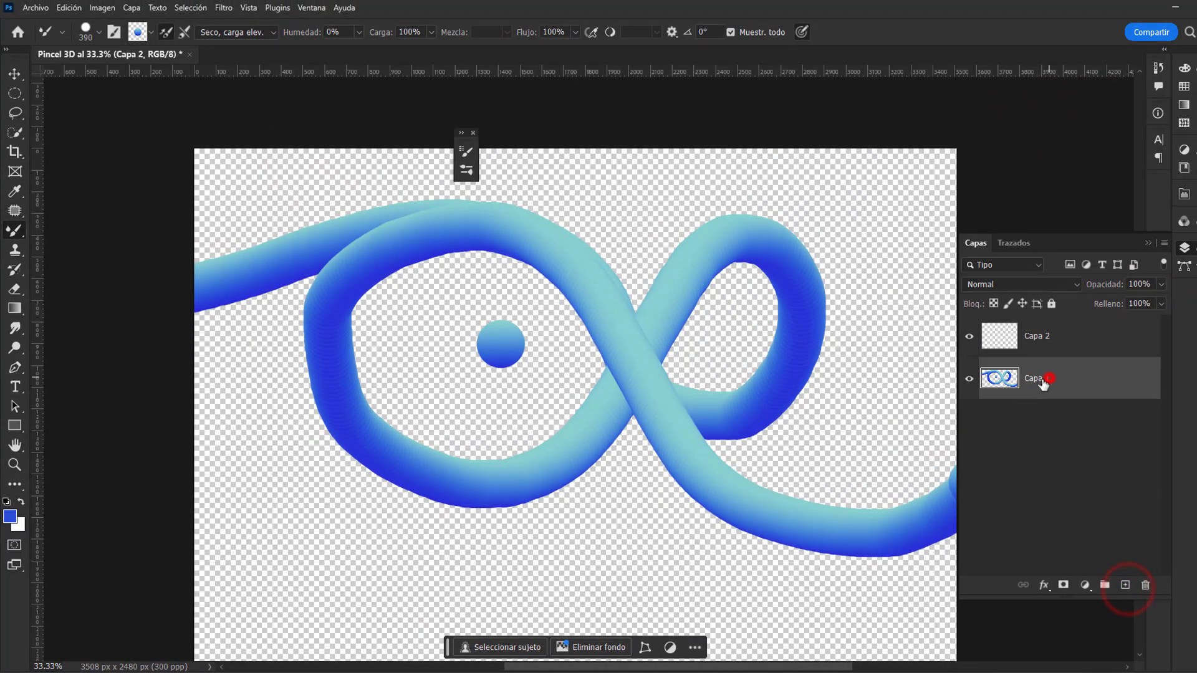
click(1146, 586)
click(586, 253)
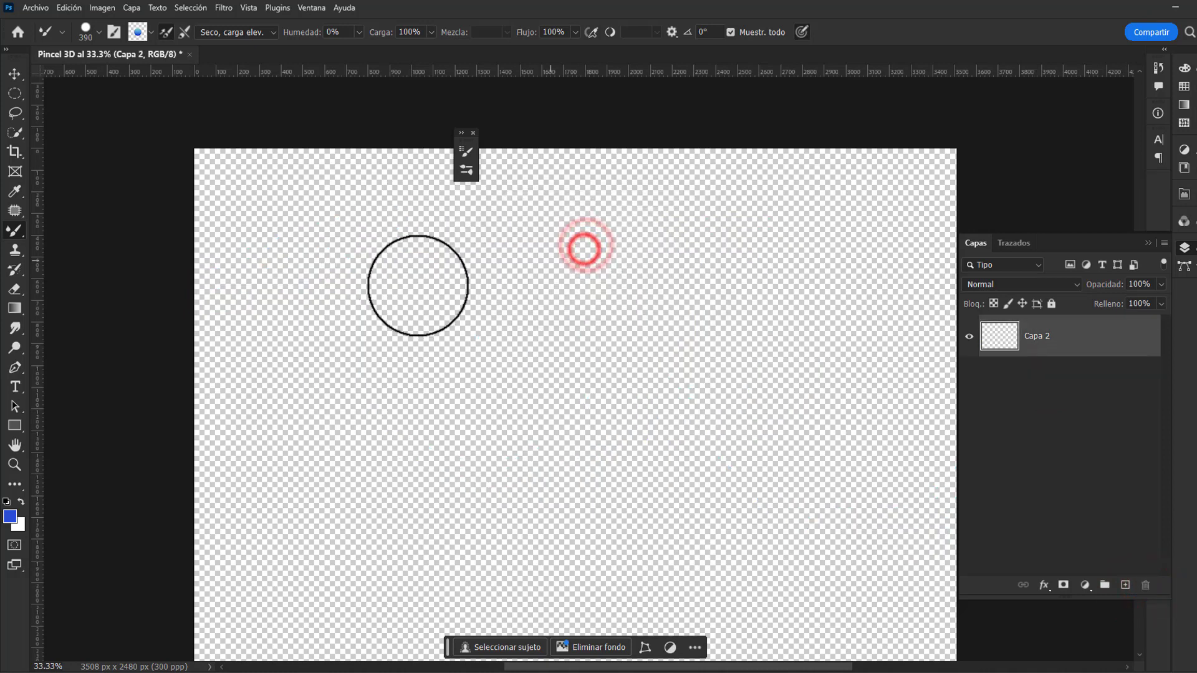
Step: Paint a winding S-shaped stroke on Capa 2 from the canvas's left edge to its upper right edge
mouse_move(163, 302)
mouse_down()
mouse_move(258, 320)
mouse_move(533, 240)
mouse_move(584, 264)
mouse_move(602, 309)
mouse_move(581, 369)
mouse_move(538, 400)
mouse_move(338, 418)
mouse_move(303, 470)
mouse_move(311, 519)
mouse_move(385, 549)
mouse_move(623, 491)
mouse_move(679, 449)
mouse_move(856, 254)
mouse_move(920, 224)
mouse_move(1016, 220)
mouse_up()
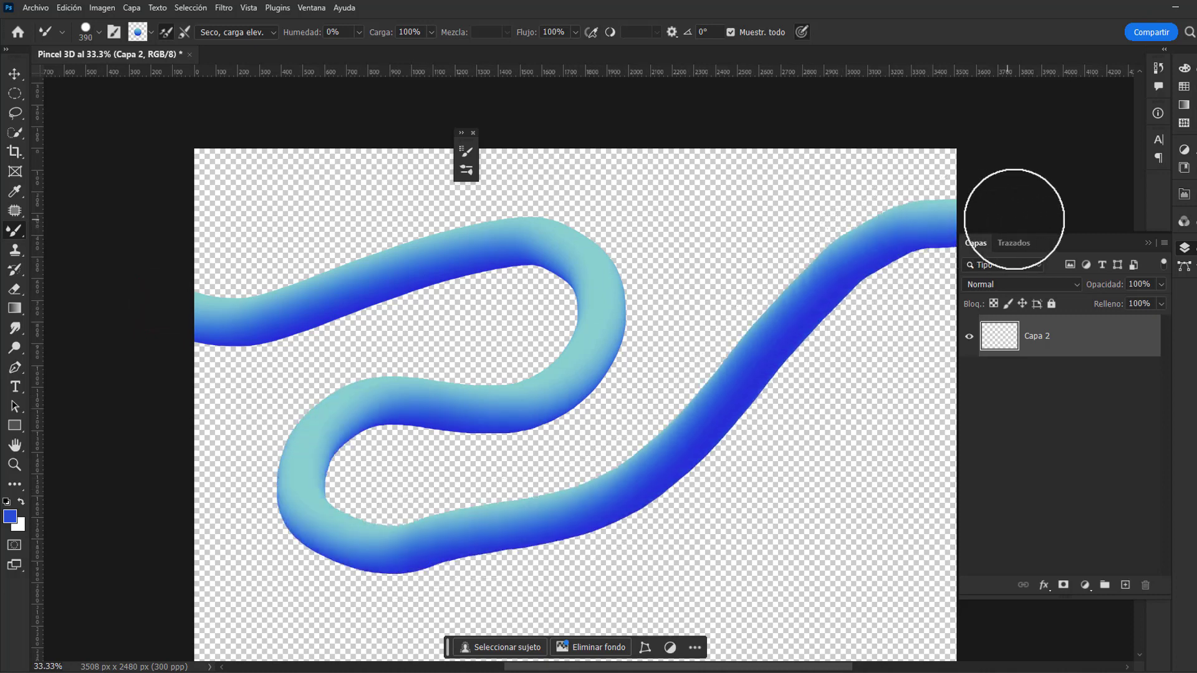
scroll(623, 268, down, 2)
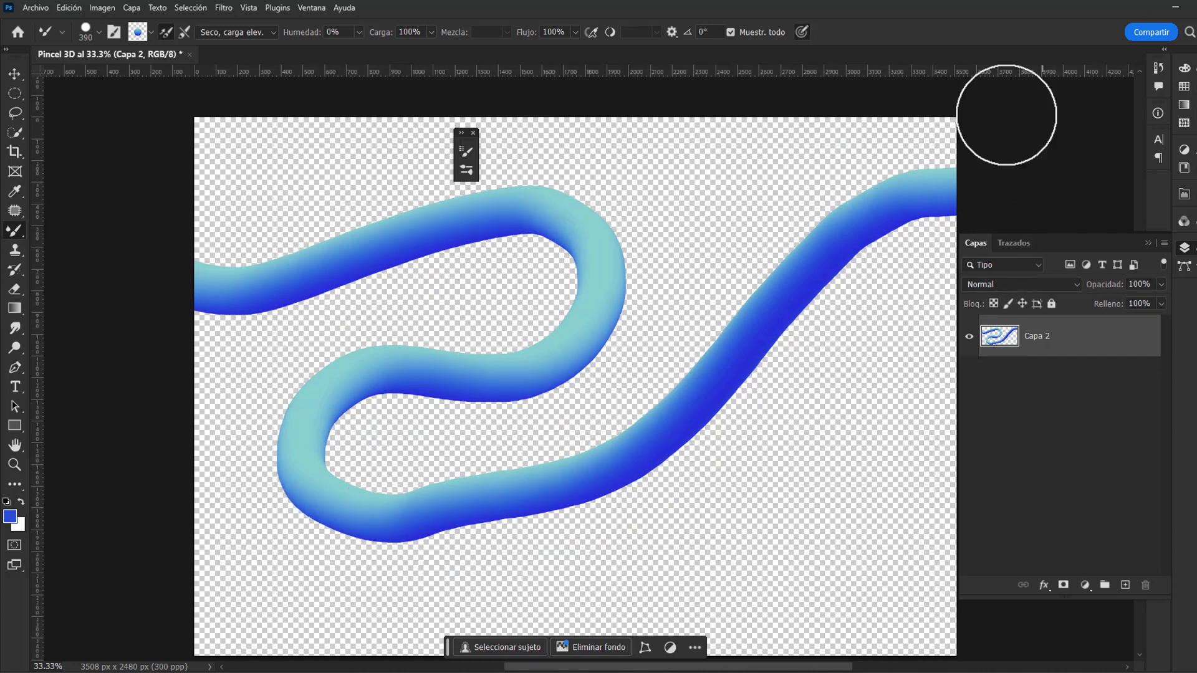
scroll(885, 262, up, 2)
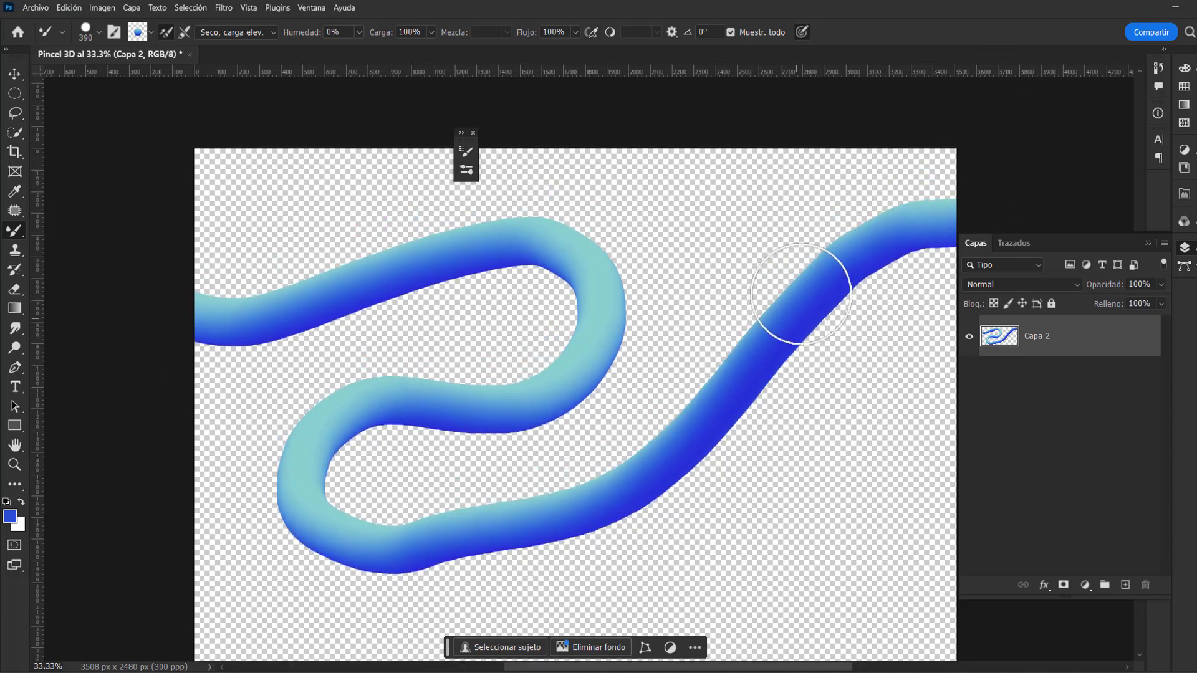
scroll(802, 299, down, 2)
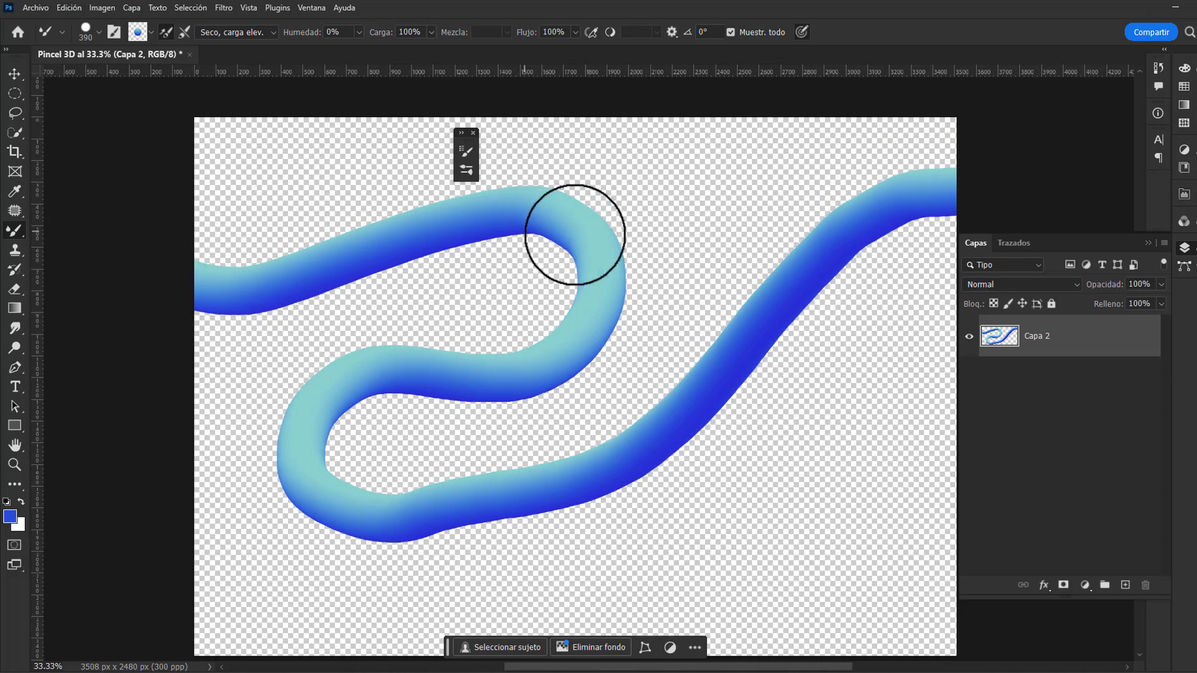
Step: Add another empty layer for a new stroke and hide Capa 2
click(1098, 352)
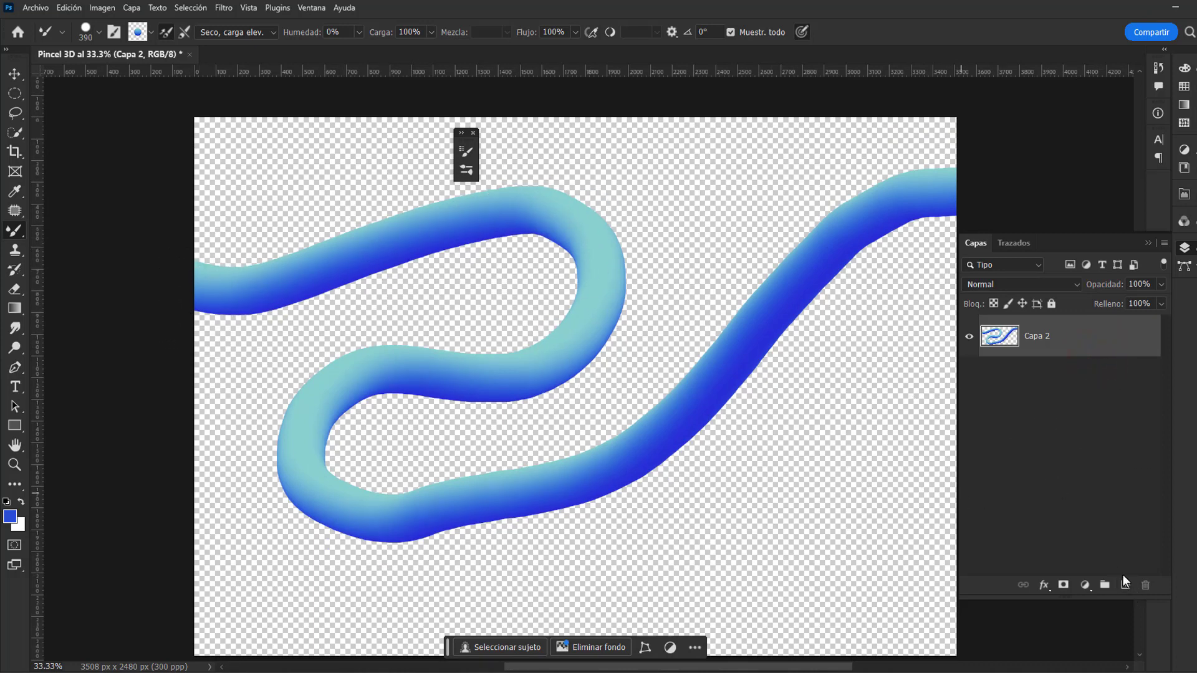
click(1126, 584)
click(970, 379)
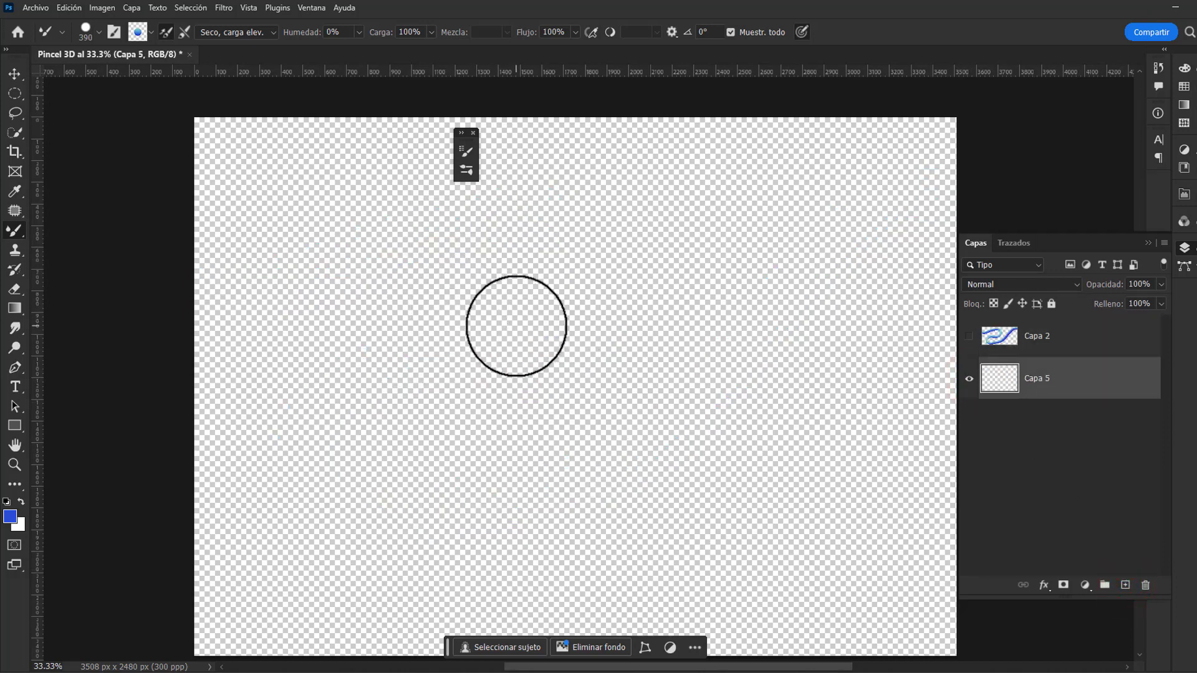
Step: Fill Capa 5 with the blue foreground colour and add a new empty layer above Capa 2
key(alt+BackSpace)
key(v)
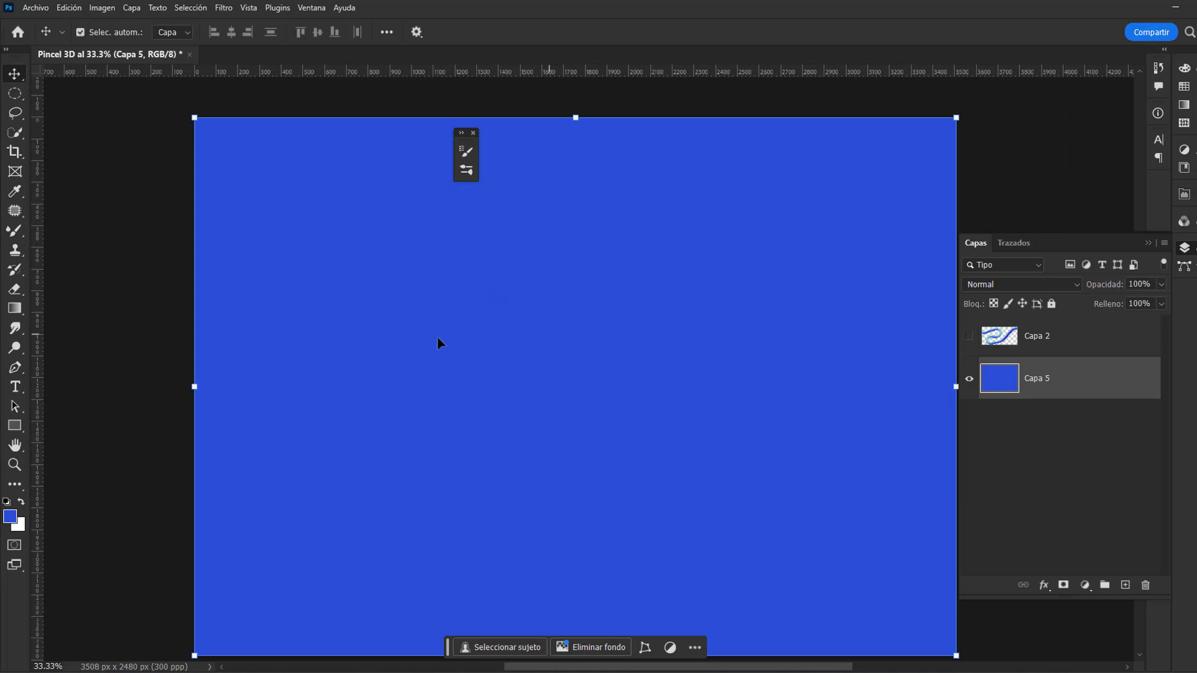
click(150, 340)
click(1058, 379)
click(1077, 349)
click(1125, 586)
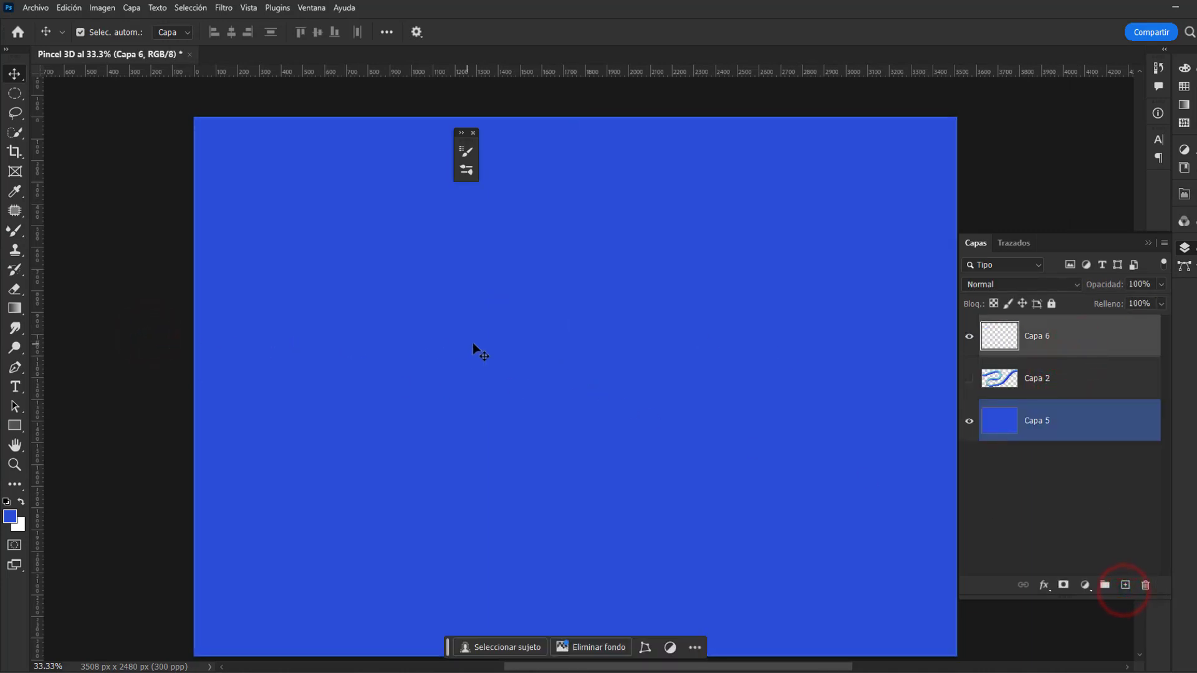
Step: Set the Mixer Brush size to 140 px and paint a capital H in the canvas's upper left area on Capa 6
key(b)
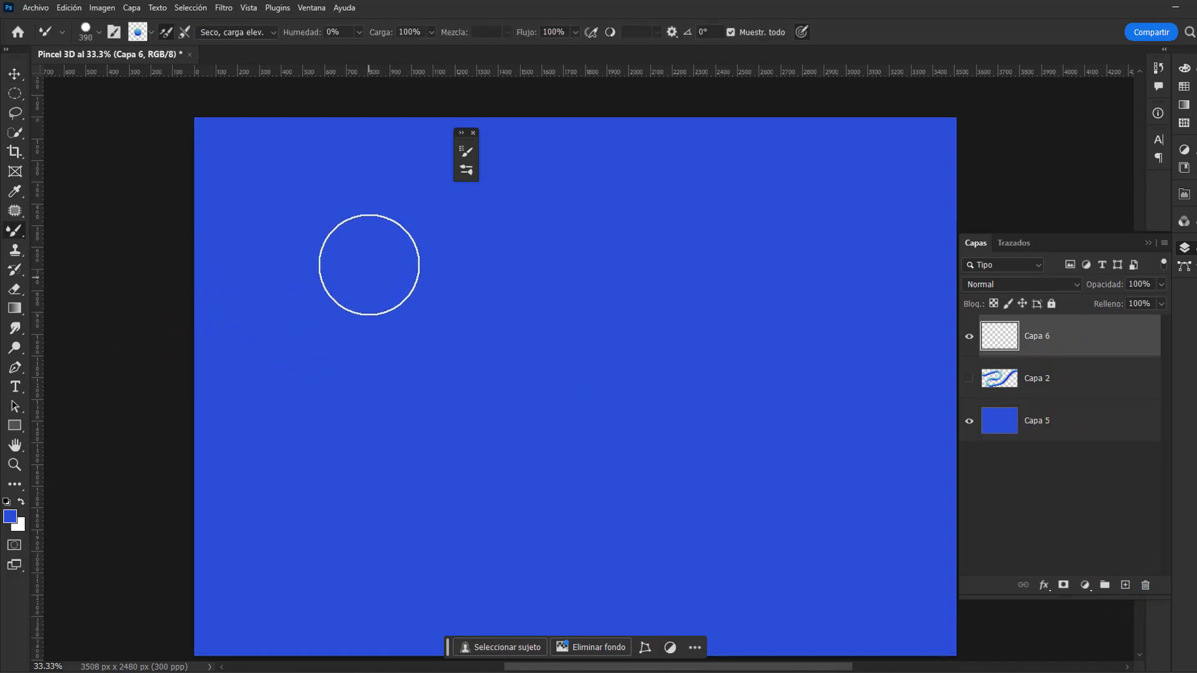
right_click(367, 264)
click(500, 297)
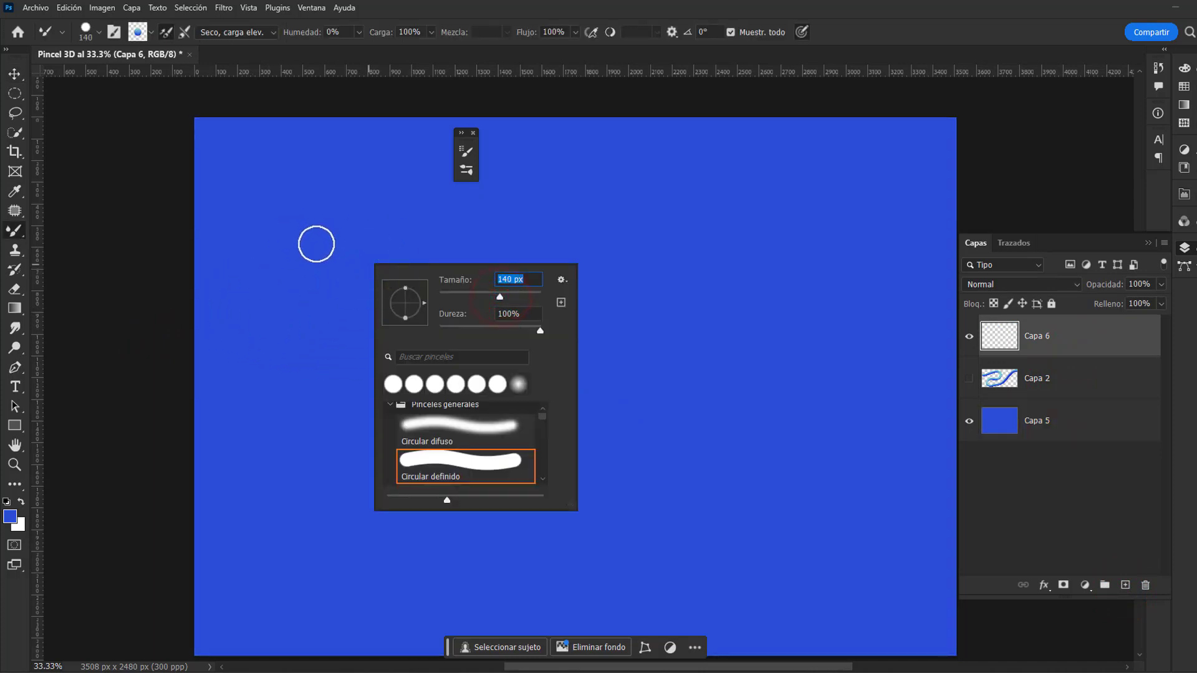
drag(315, 235, 339, 415)
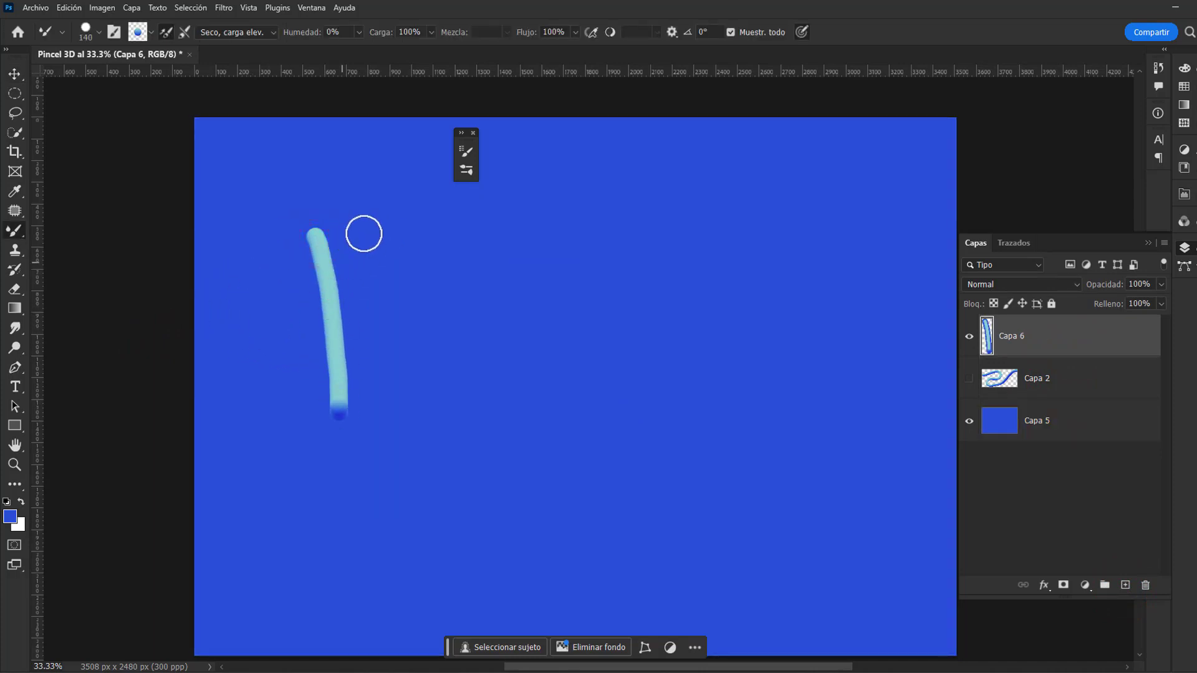
drag(411, 298, 417, 384)
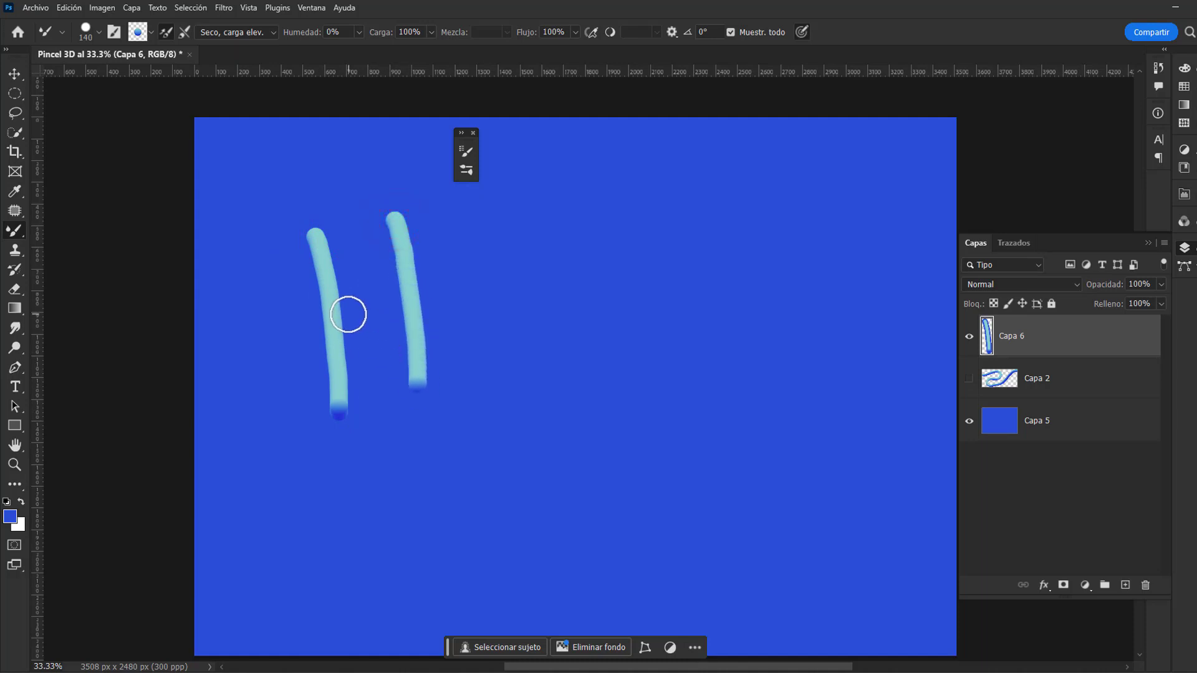
mouse_move(339, 318)
mouse_down()
mouse_move(390, 293)
mouse_move(418, 296)
mouse_up()
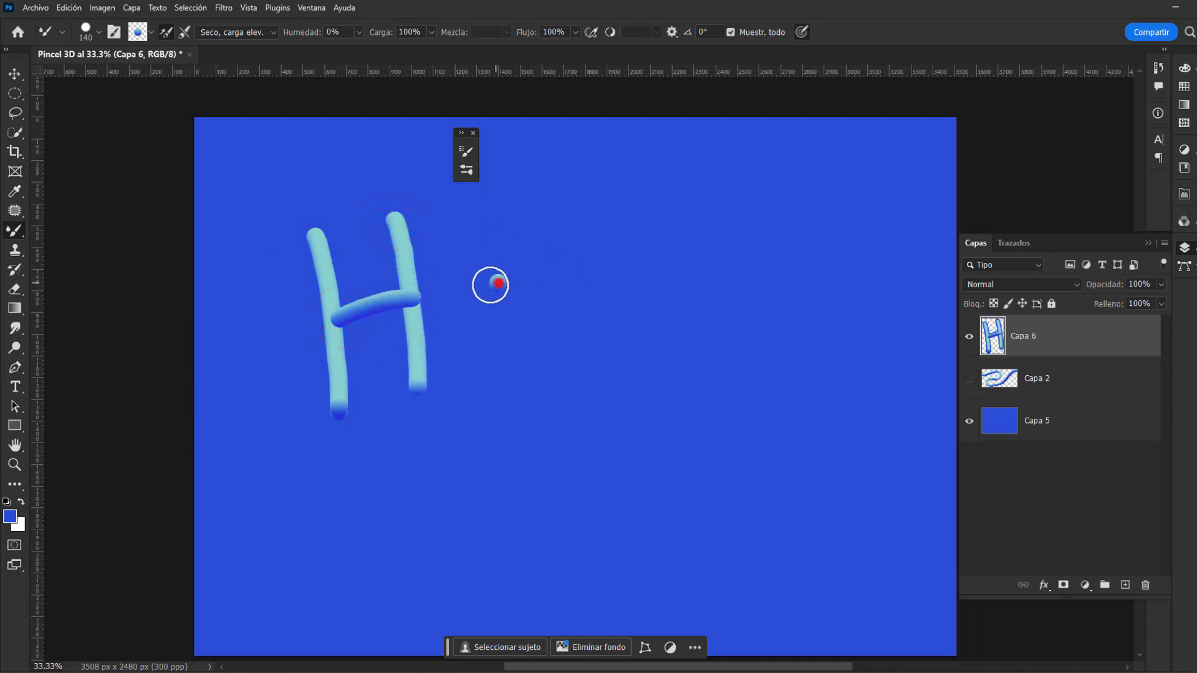
Step: Paint the letters o, l and a beside the H to complete the word "Hola"
mouse_move(491, 285)
mouse_down()
mouse_move(506, 364)
mouse_move(552, 323)
mouse_up()
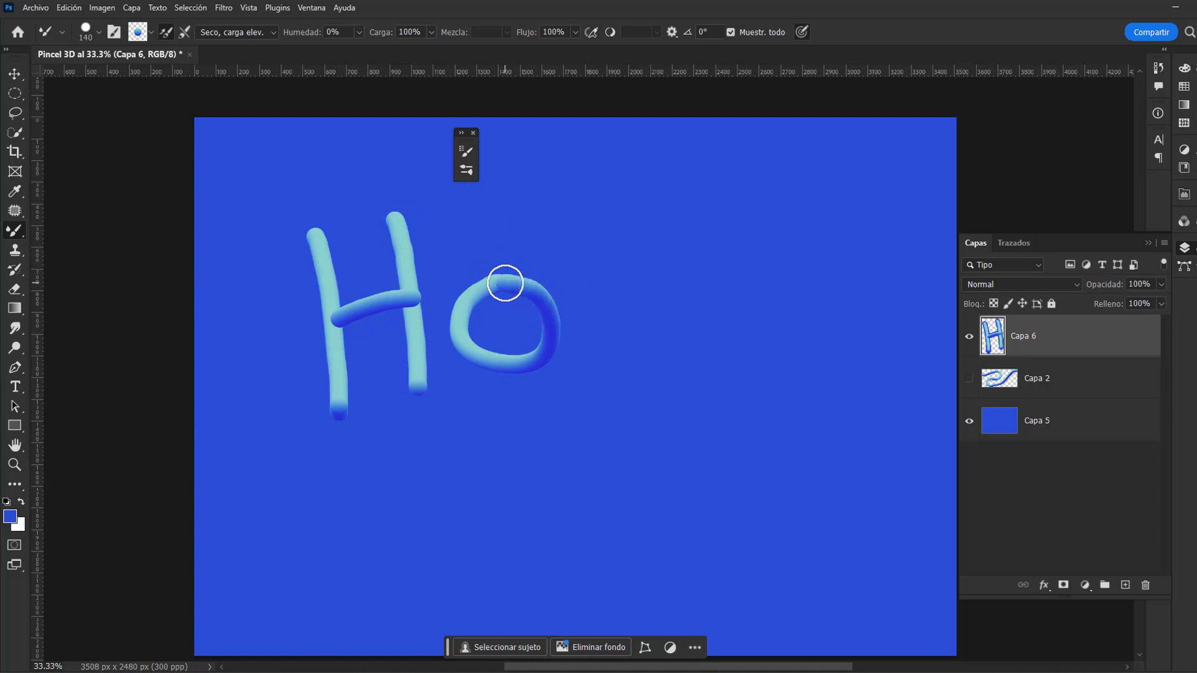
drag(586, 207, 596, 352)
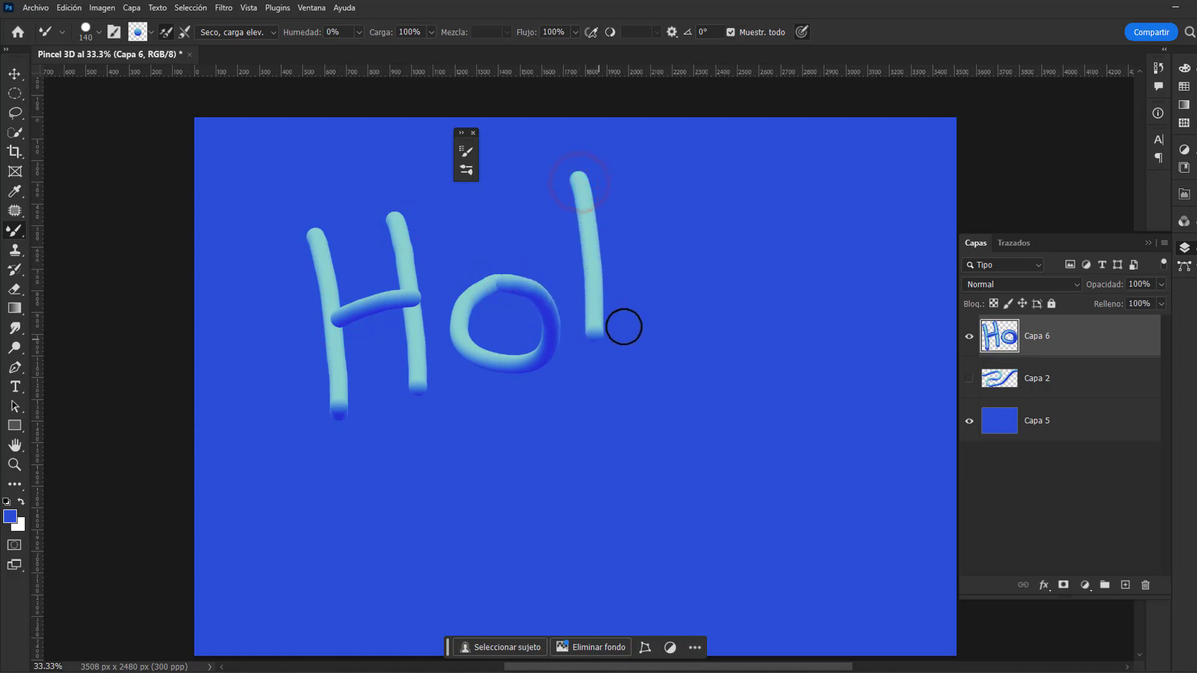
mouse_move(686, 259)
mouse_down()
mouse_move(643, 275)
mouse_move(638, 325)
mouse_up()
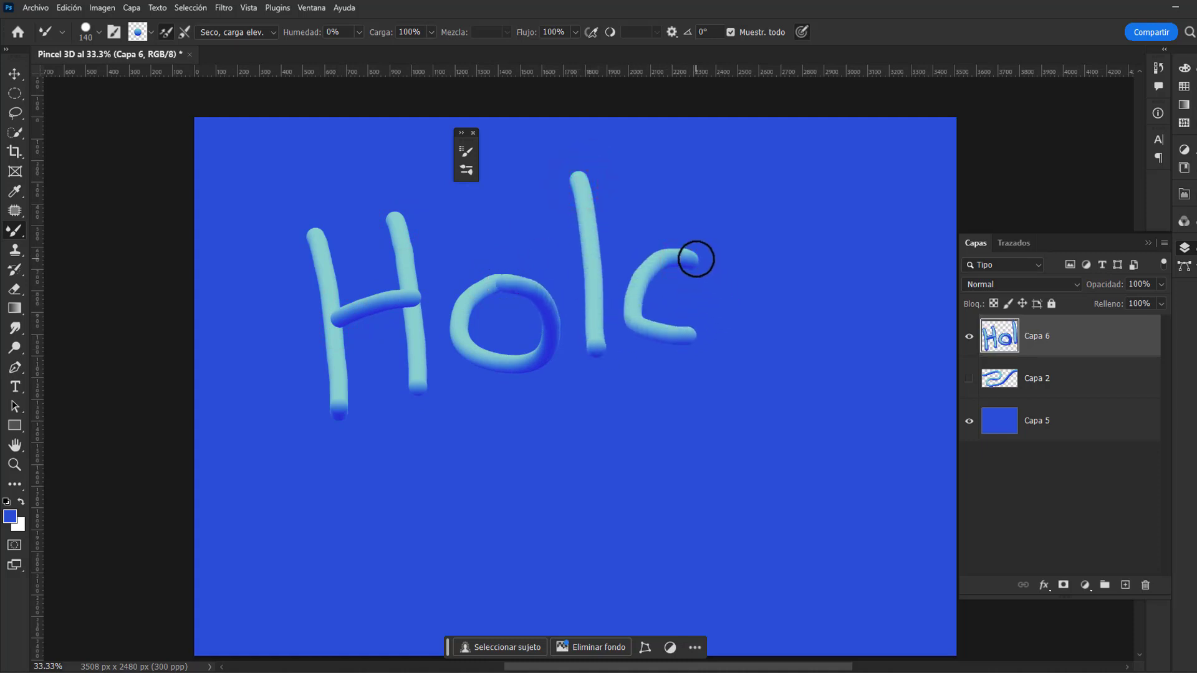
drag(696, 258, 752, 363)
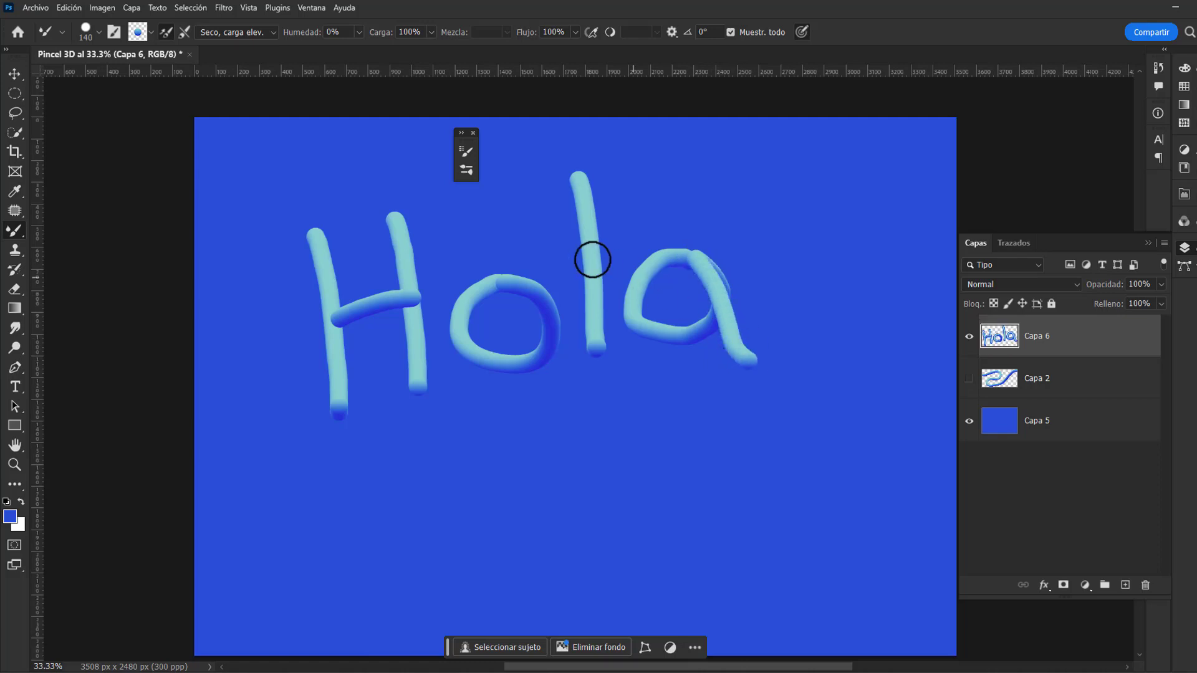
Step: Paint "3D" in large characters centred below the word "Hola" on the same layer
scroll(590, 249, down, 2)
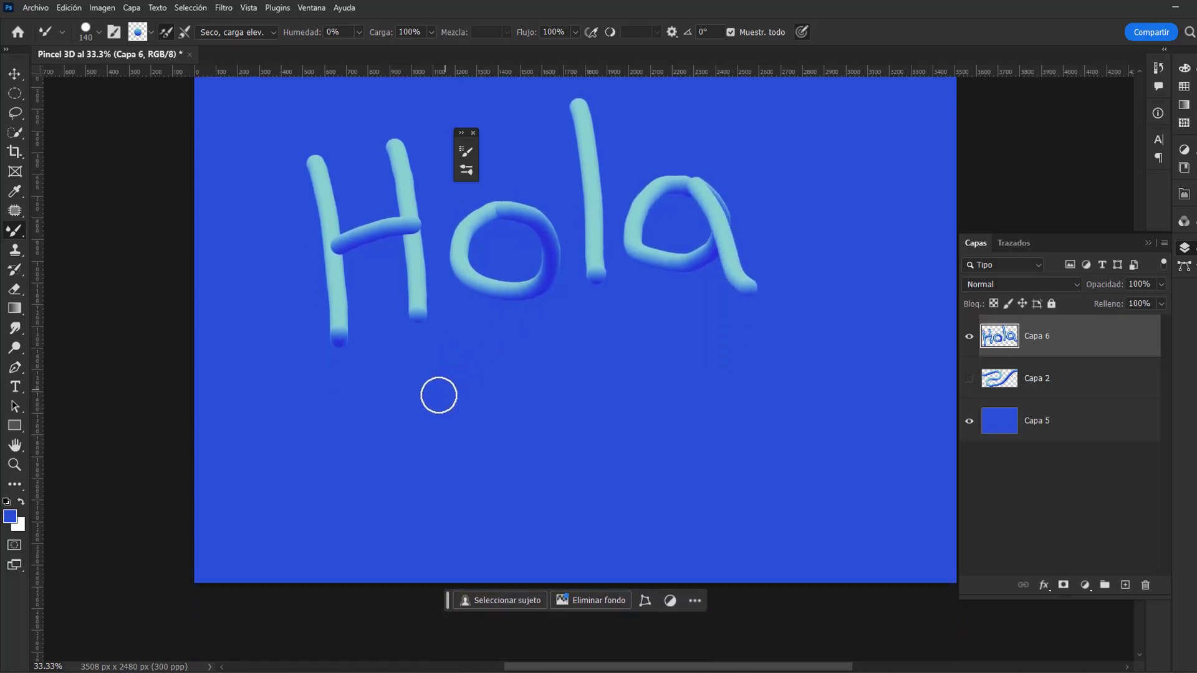
drag(439, 395, 552, 359)
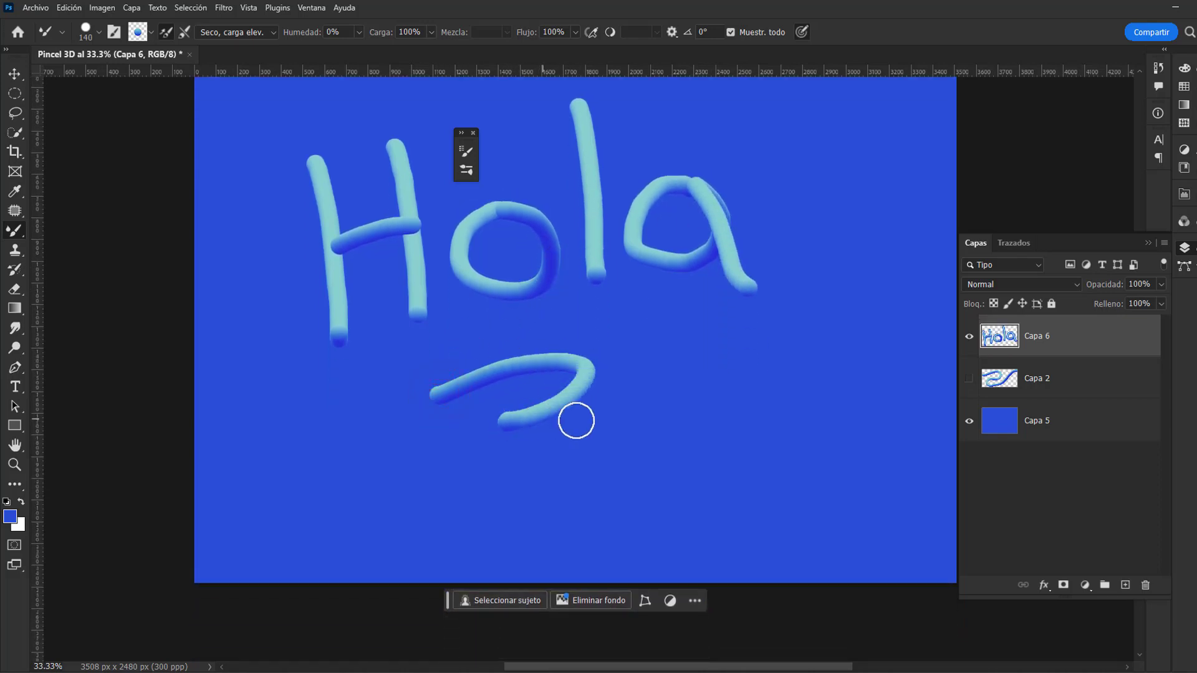
mouse_move(576, 421)
mouse_down()
mouse_move(568, 513)
mouse_move(449, 507)
mouse_up()
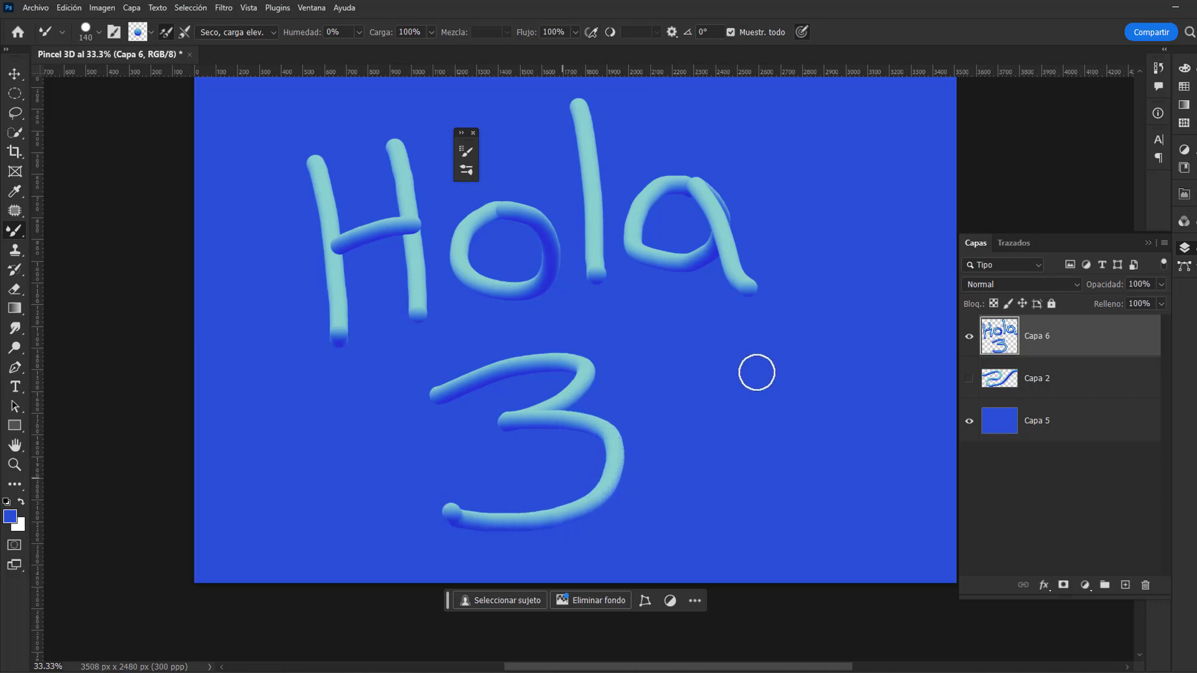
drag(679, 476, 657, 408)
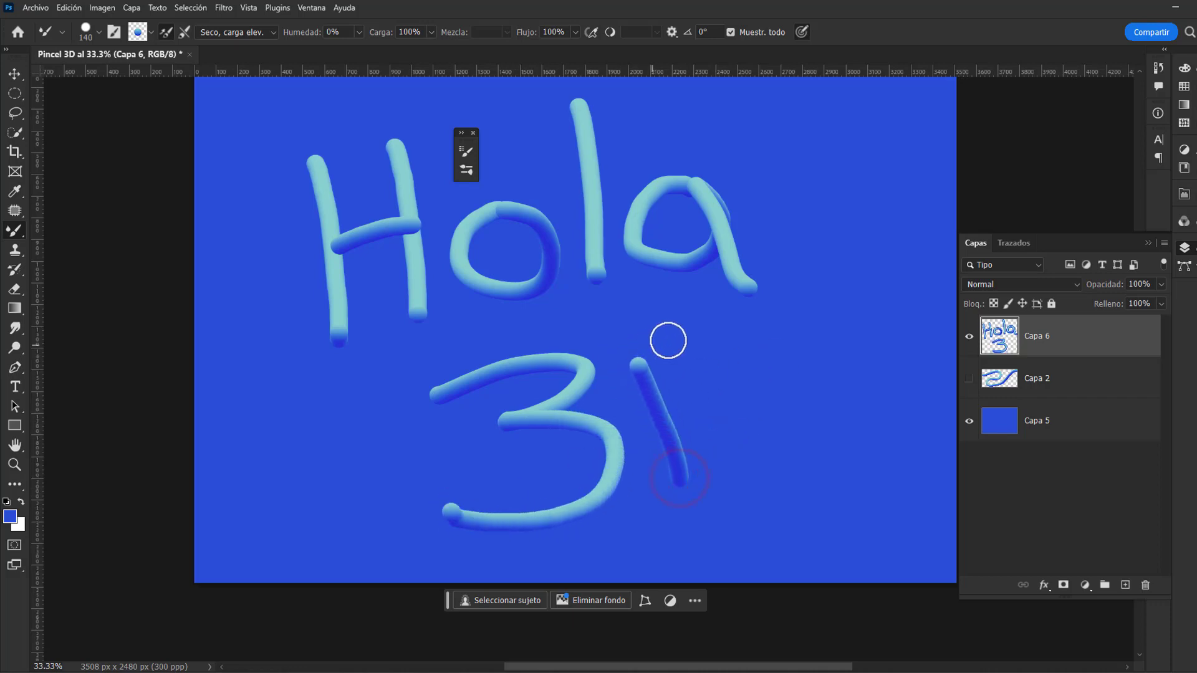
mouse_move(633, 360)
mouse_down()
mouse_move(669, 340)
mouse_move(744, 344)
mouse_move(761, 432)
mouse_up()
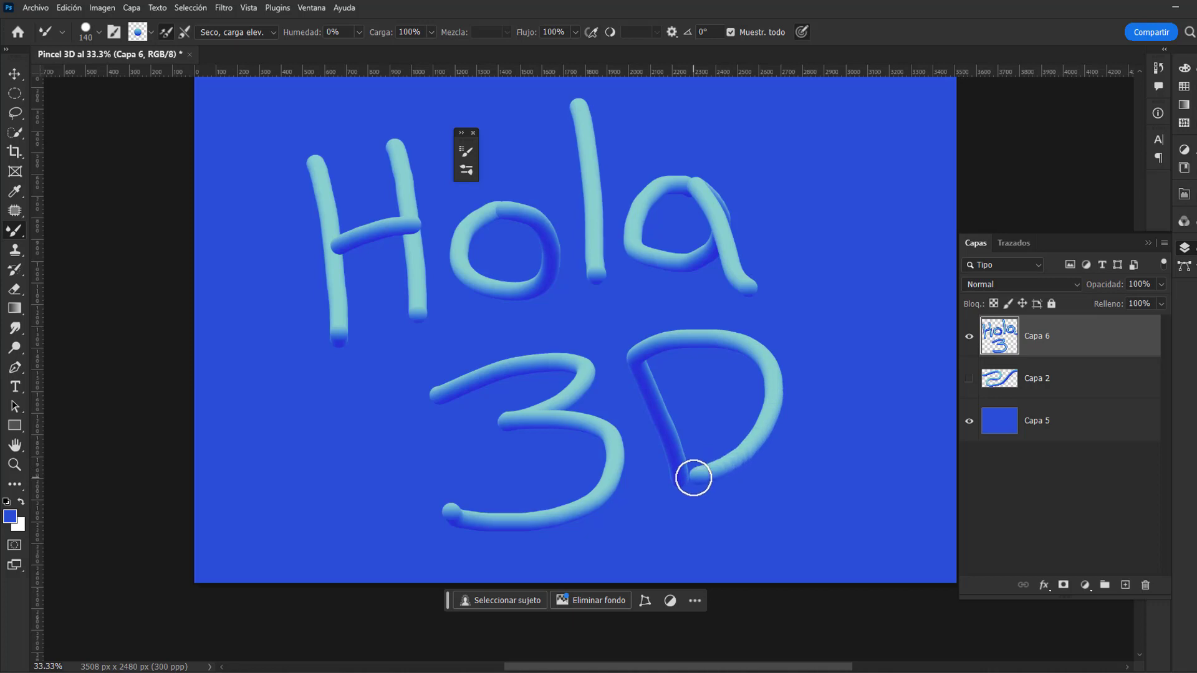
scroll(698, 432, up, 2)
scroll(569, 305, up, 2)
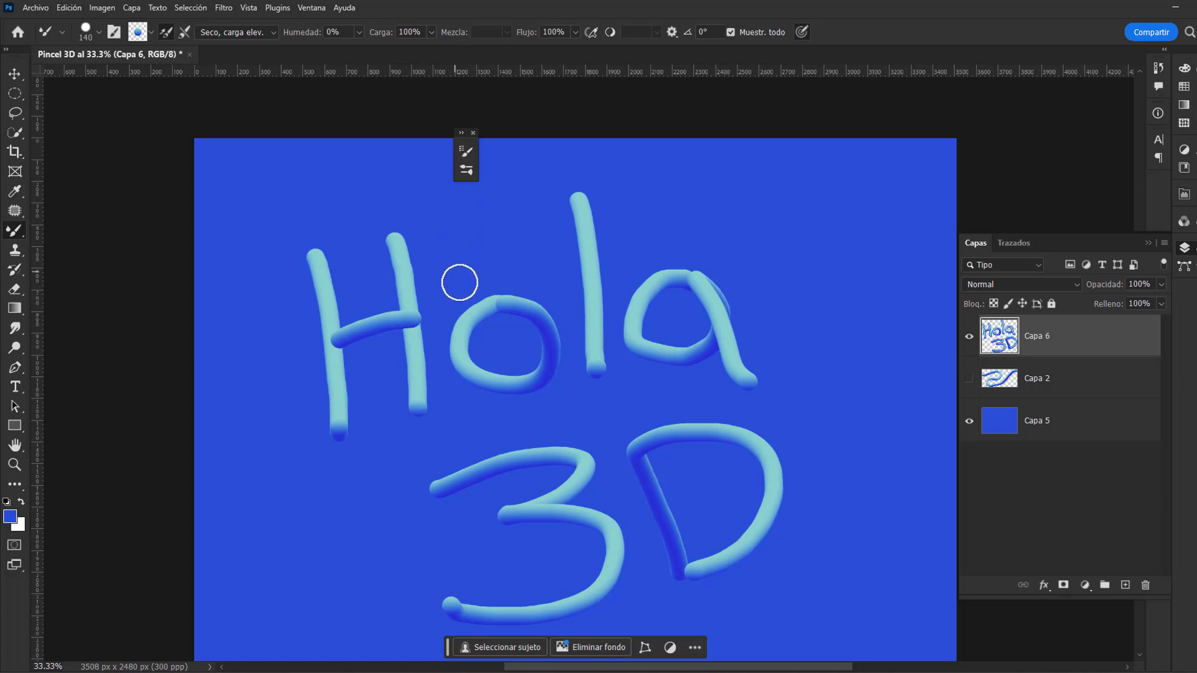
scroll(632, 305, down, 1)
scroll(616, 304, up, 2)
scroll(605, 305, down, 3)
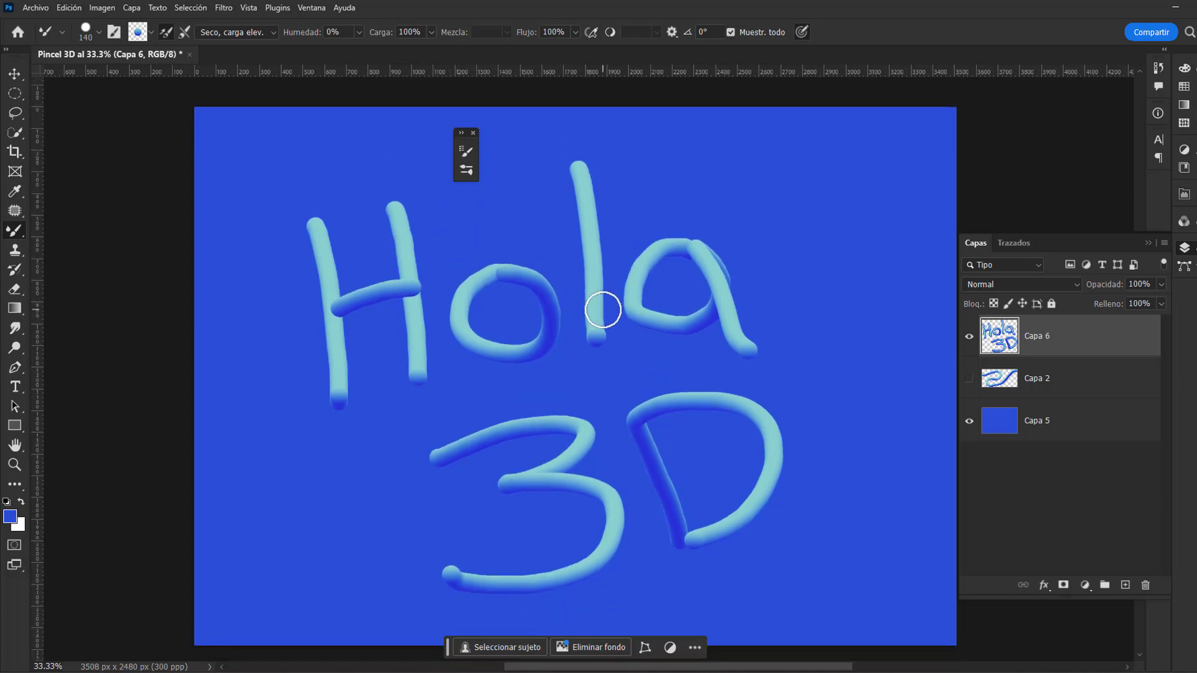
scroll(592, 312, up, 3)
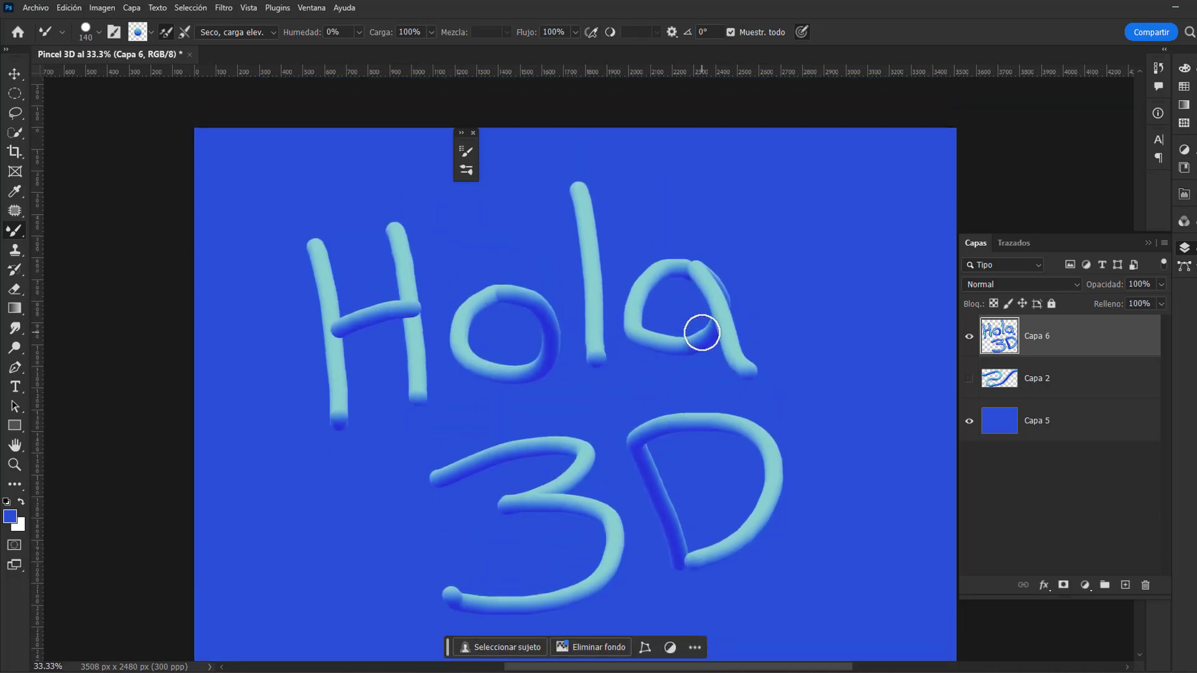
scroll(748, 334, down, 1)
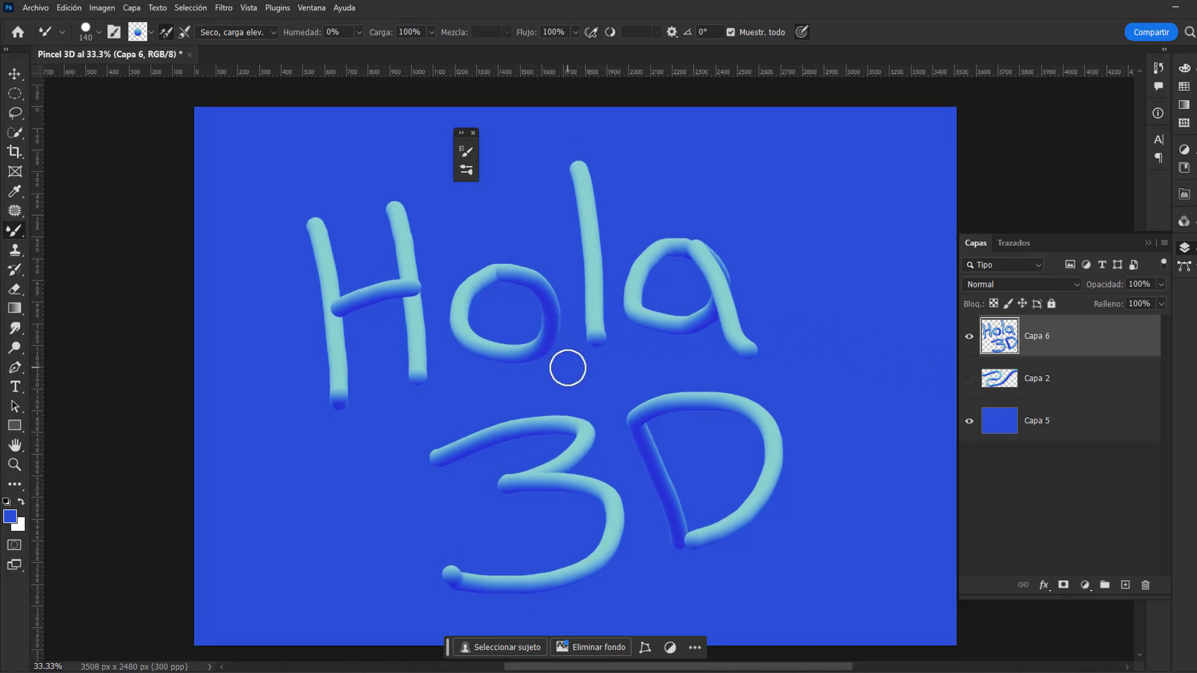
scroll(567, 368, down, 1)
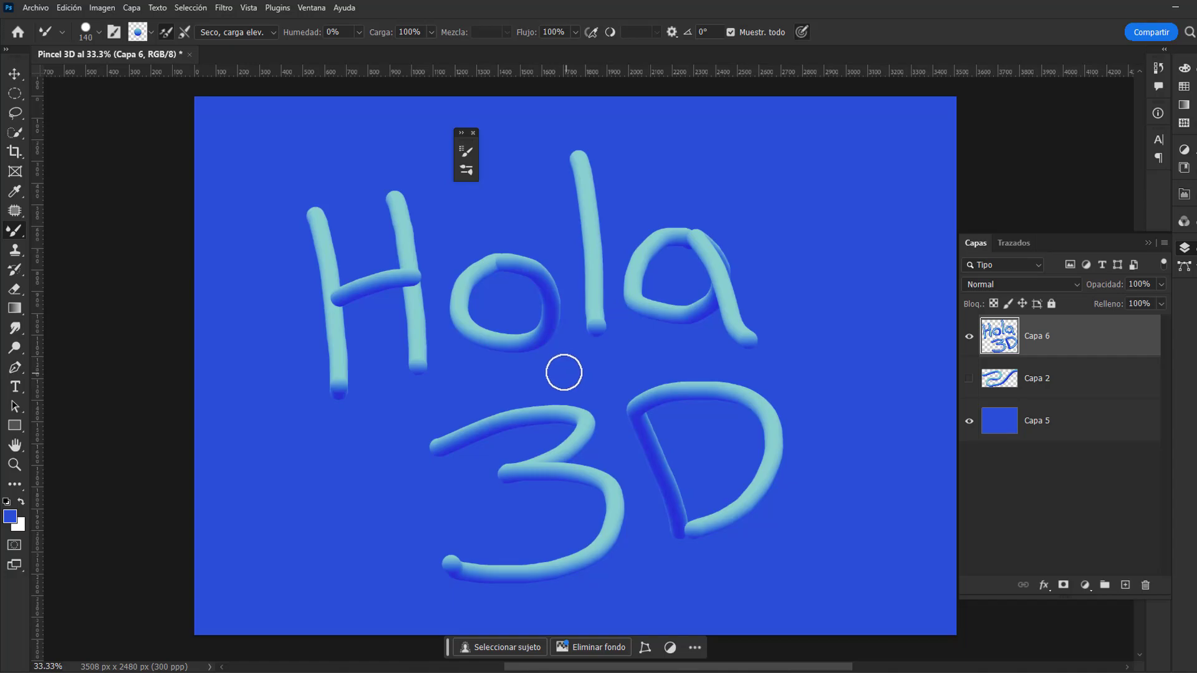